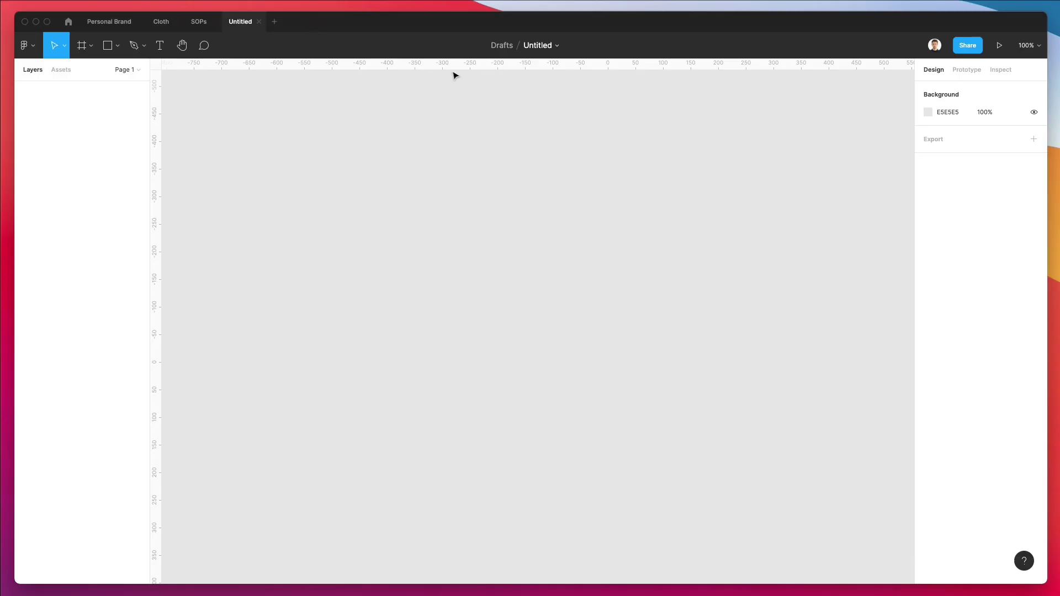
Rename the file to Onboarding
double_click(532, 50)
text(Onboarding)
key(Return)
Add a 1440×1024 Desktop frame to the canvas
click(91, 46)
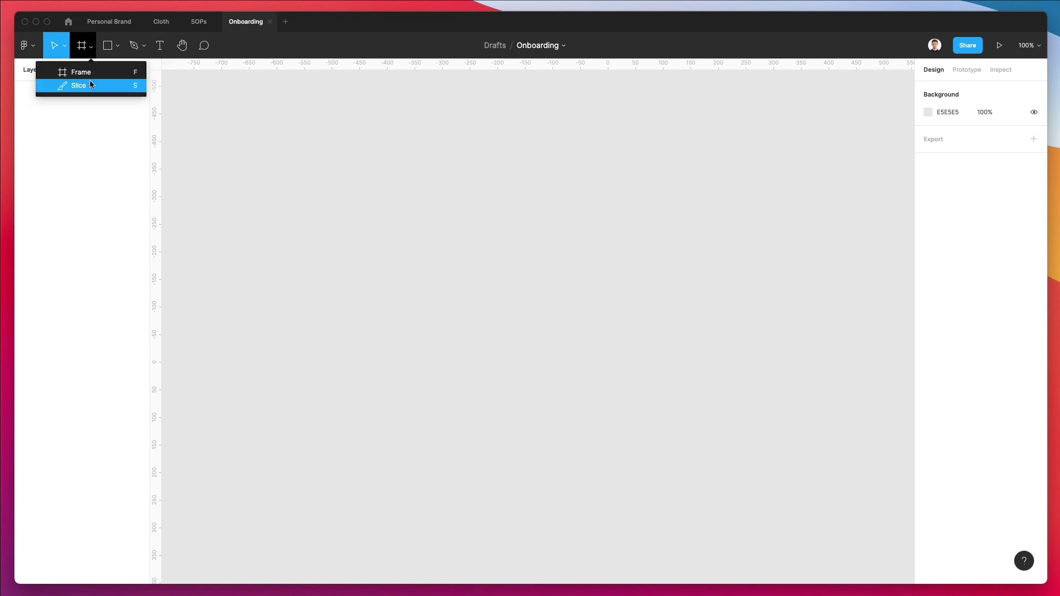
click(91, 77)
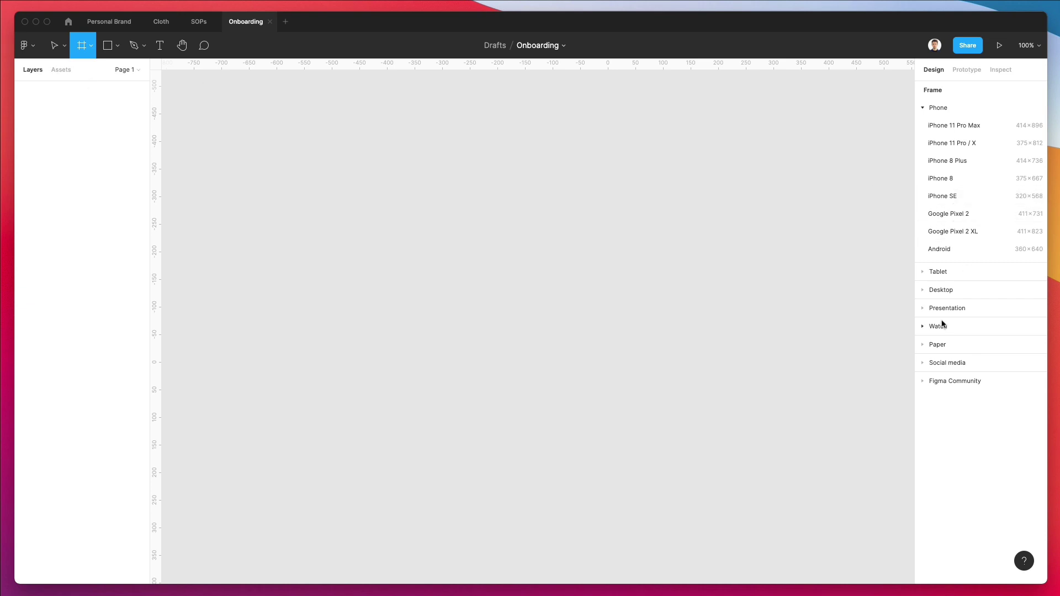
click(937, 293)
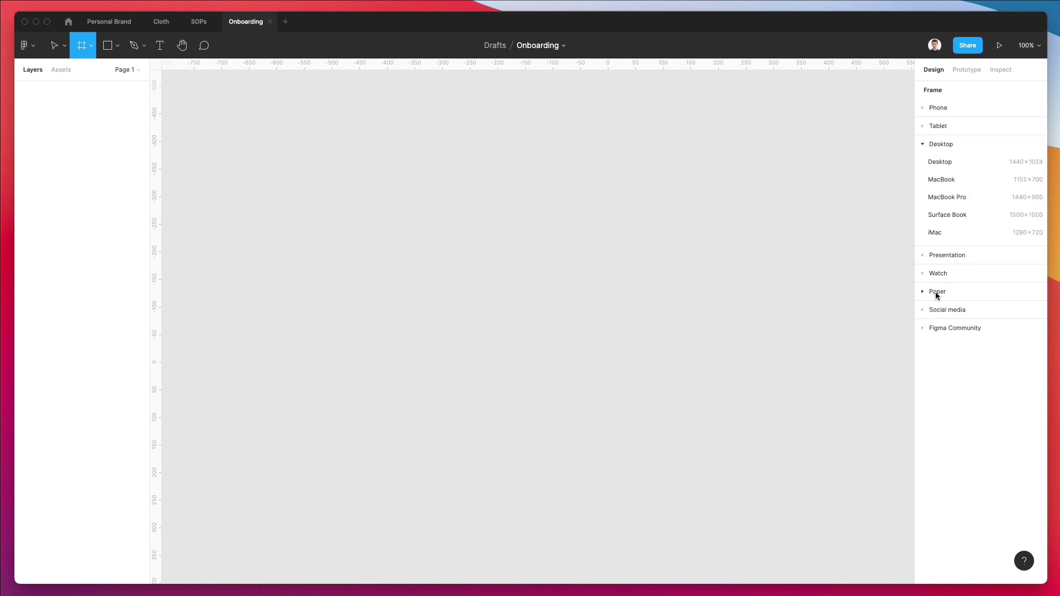
click(949, 165)
scroll(699, 183, down, 2)
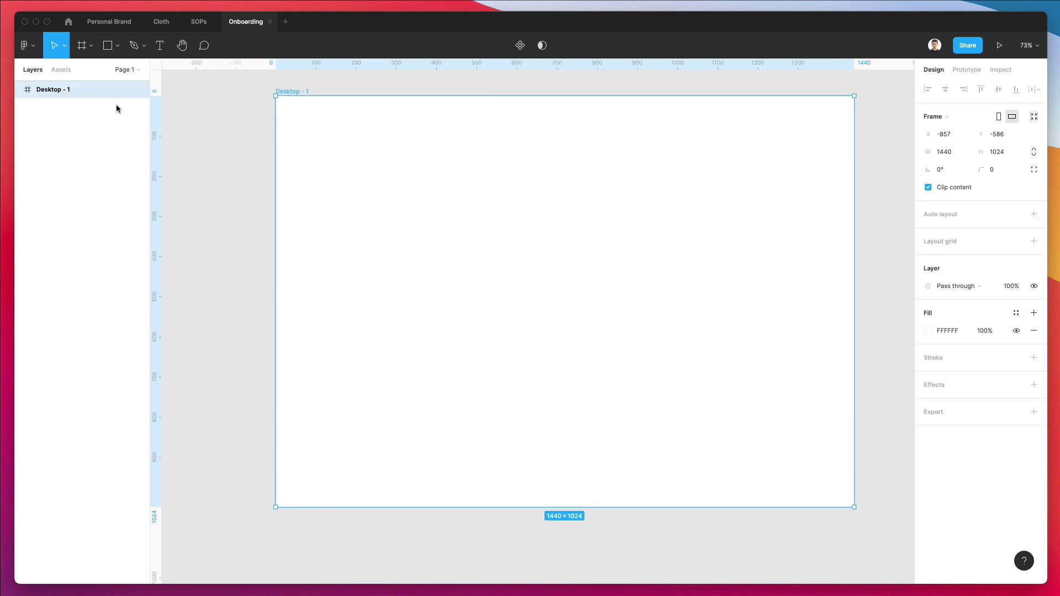
Rename the Desktop - 1 frame to 1
double_click(54, 91)
text(1)
key(Return)
scroll(270, 128, right, 2)
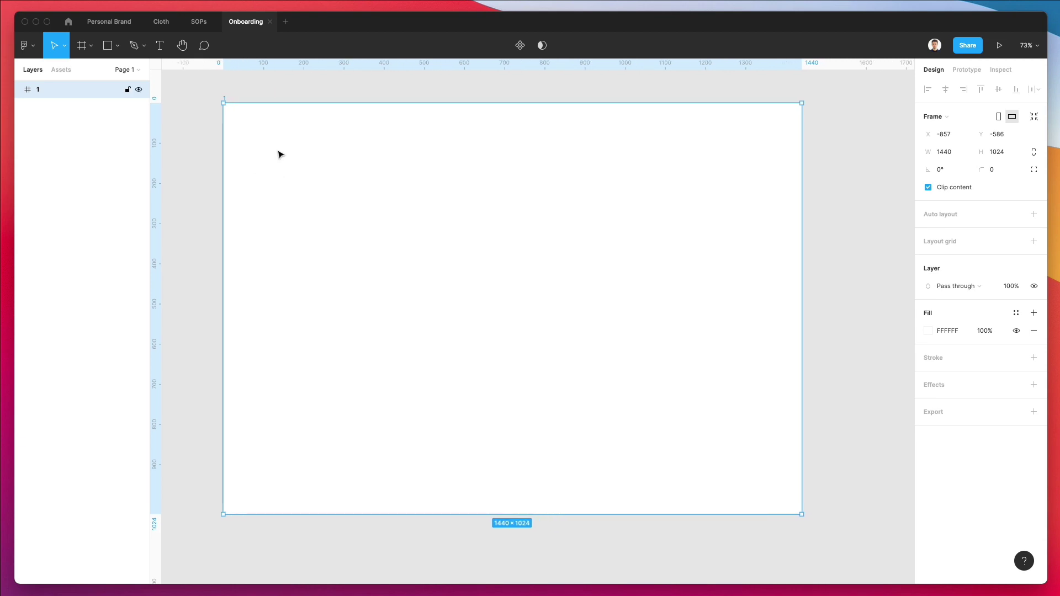
click(275, 85)
scroll(277, 87, up, 1)
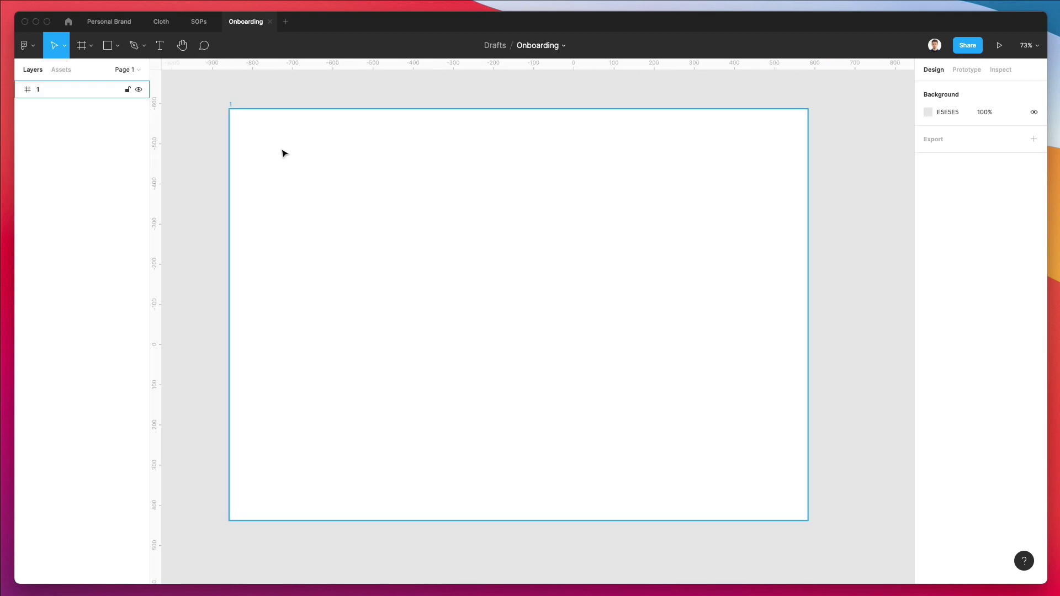
Place a text box on the frame reading 'Let us know your preferences'
click(160, 47)
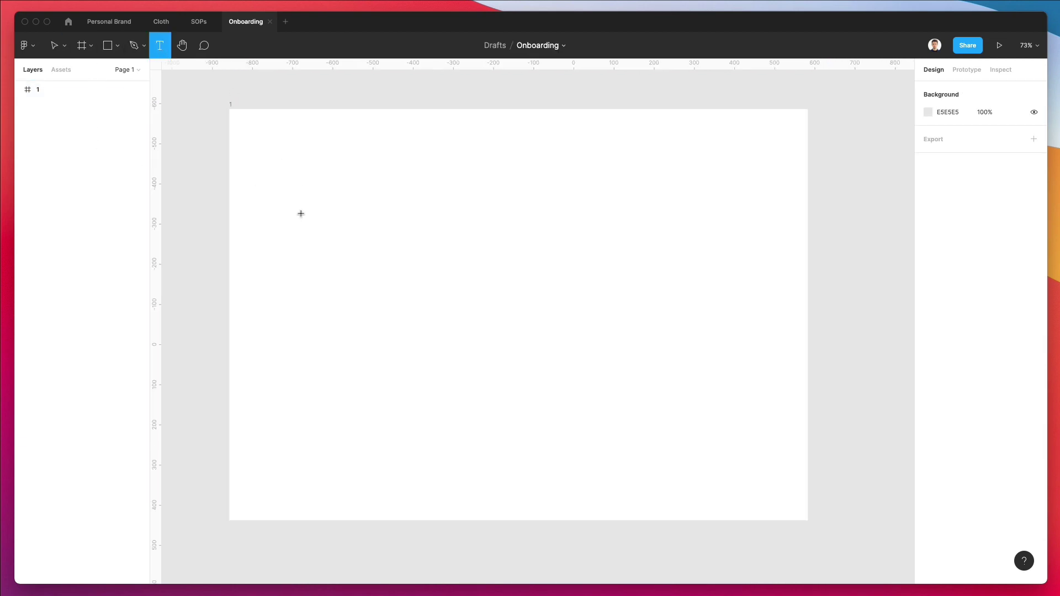
click(297, 237)
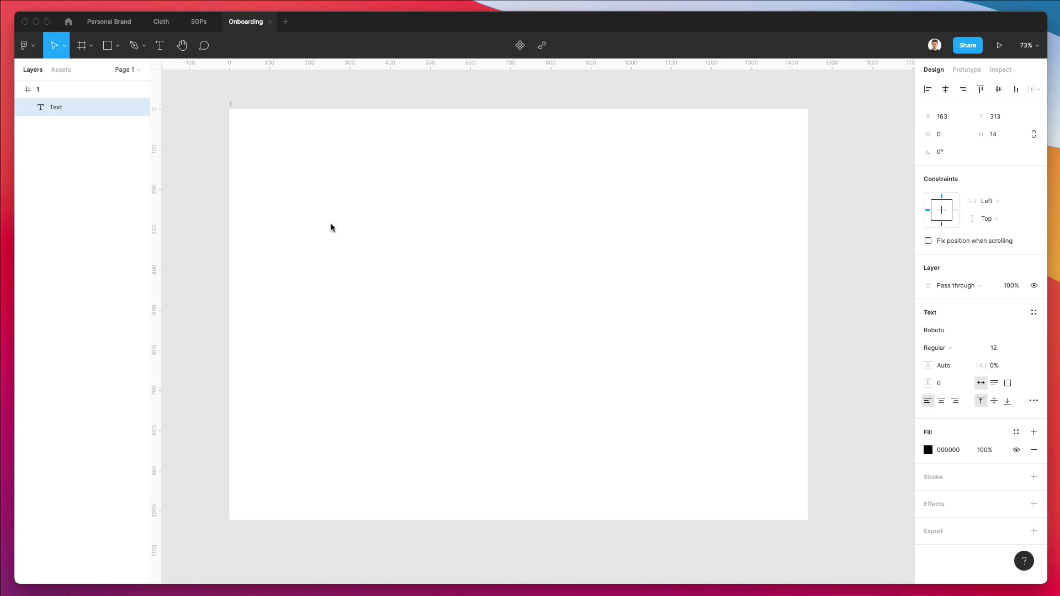
text(Let us know your preferences)
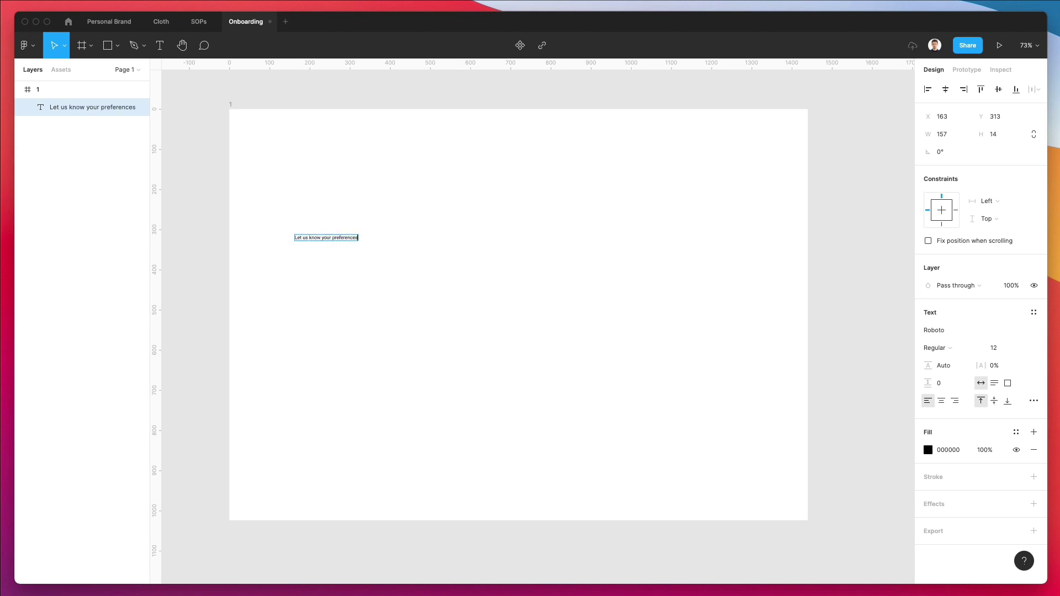
key(Escape)
Set the heading's font to Lato and size to 21
click(967, 331)
text(Lato)
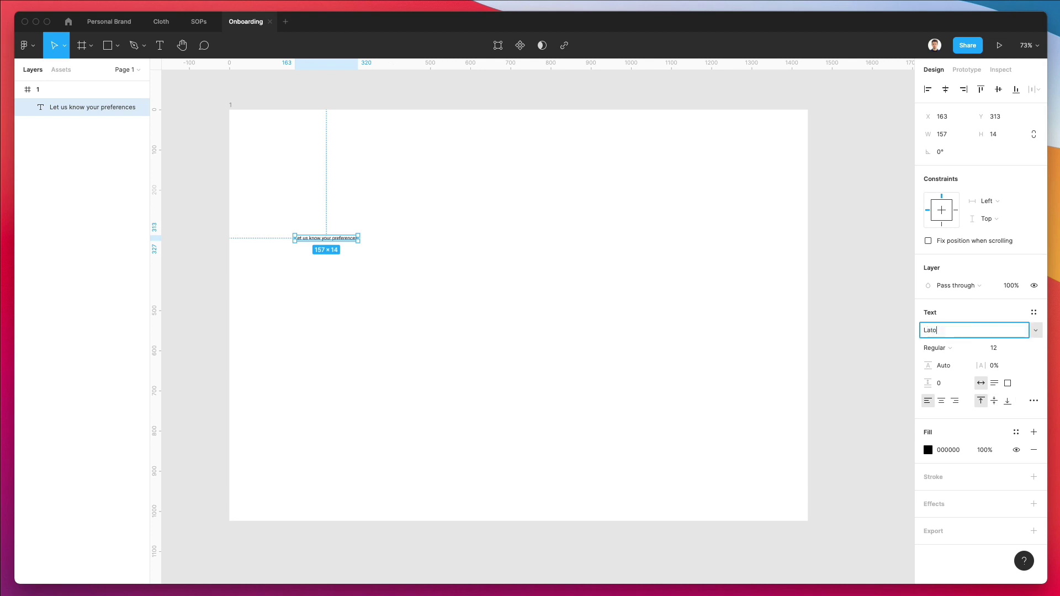
key(Return)
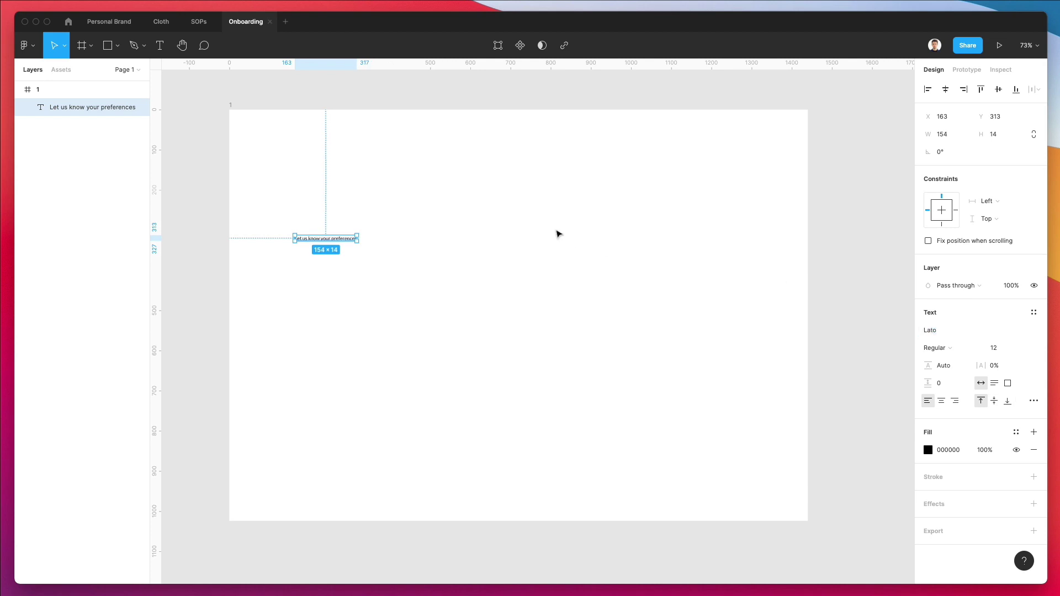
scroll(333, 244, up, 2)
click(1003, 349)
key(Up)
key(Up)
key(Up)
key(Up)
key(Up)
key(Up)
key(Up)
key(Up)
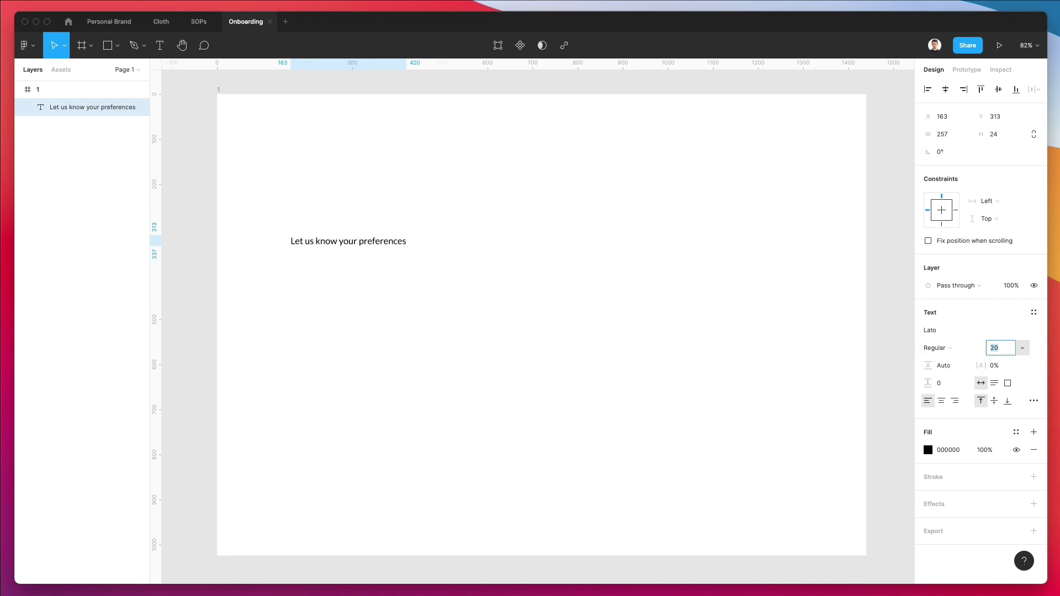
key(Up)
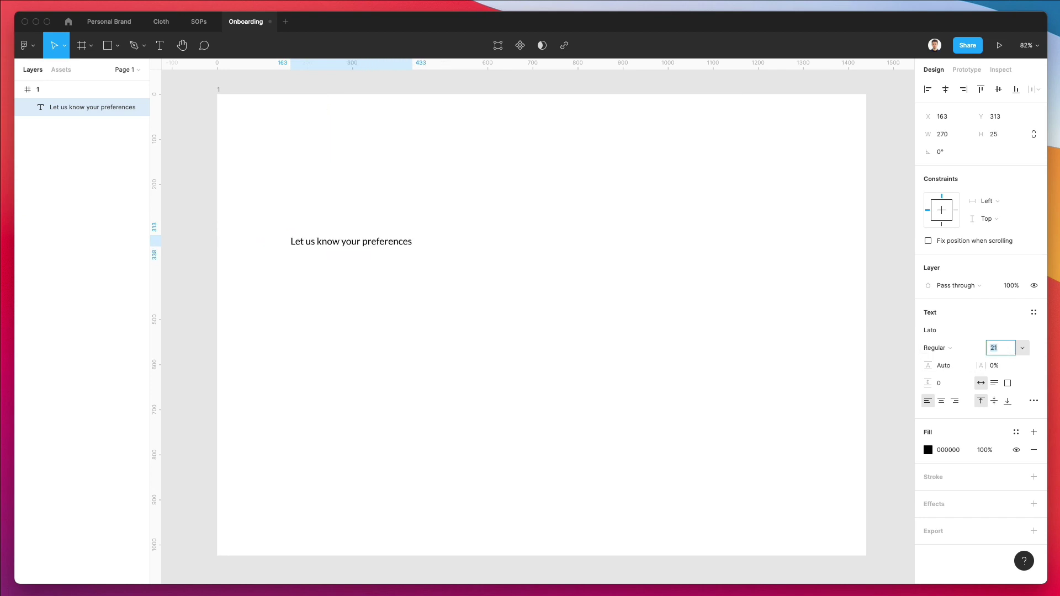
Move the heading slightly lower on the frame
click(618, 337)
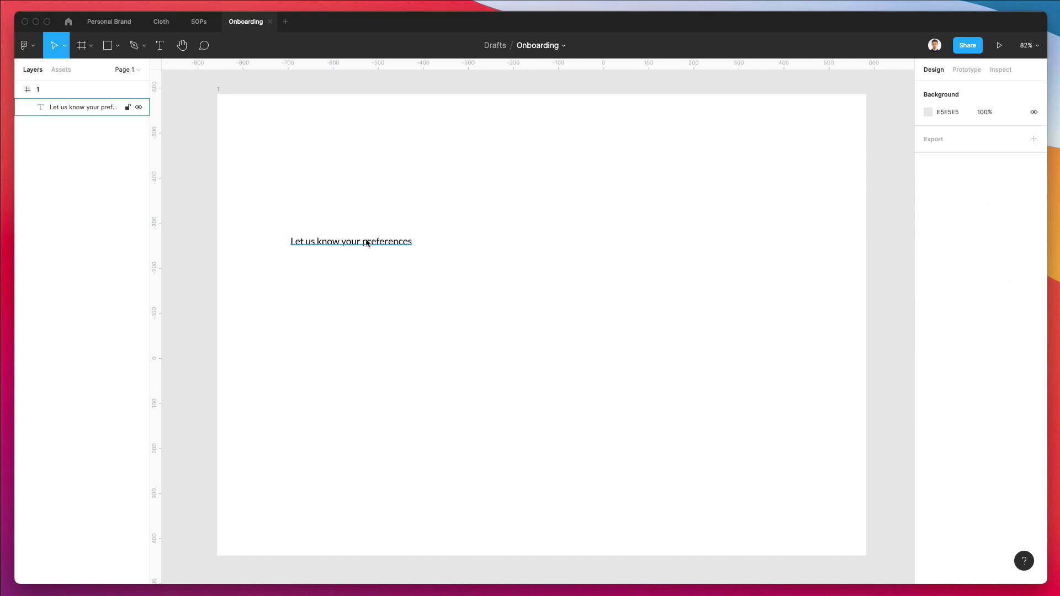
drag(358, 244, 375, 260)
click(407, 235)
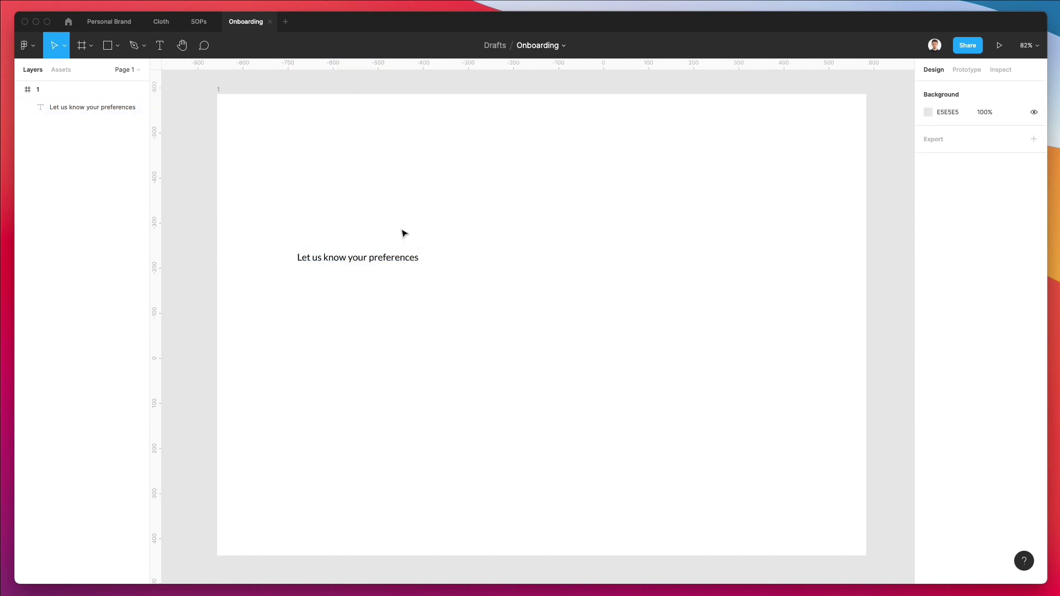
Draw a grey rectangle covering the frame's right side
key(r)
drag(602, 98, 867, 559)
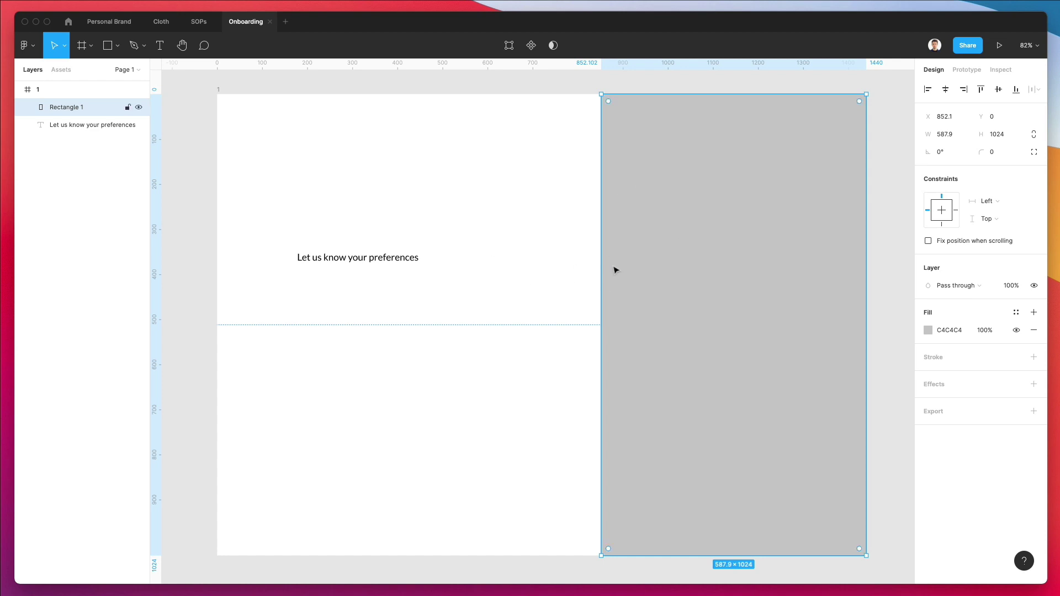
click(407, 282)
Duplicate the heading just below itself and set the copy to size 16
drag(382, 265, 392, 294)
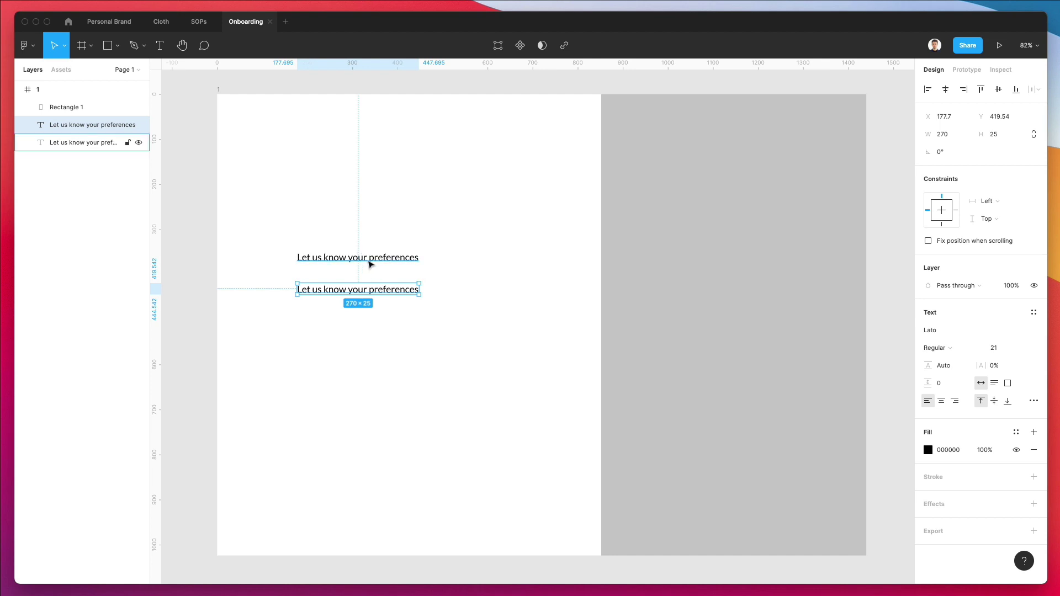
click(997, 348)
text(18)
key(Return)
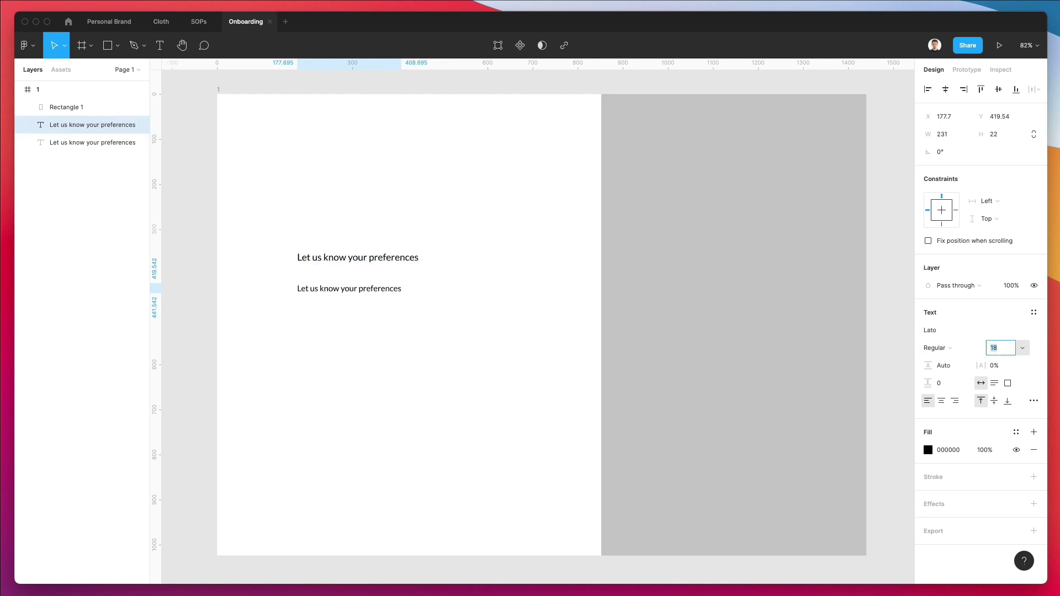
key(Down)
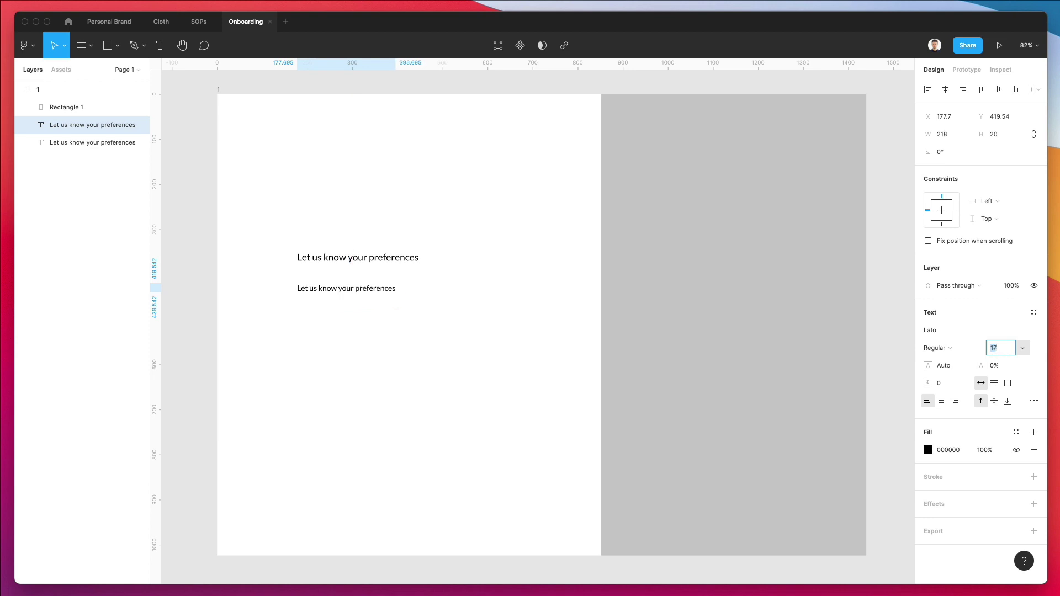
key(Down)
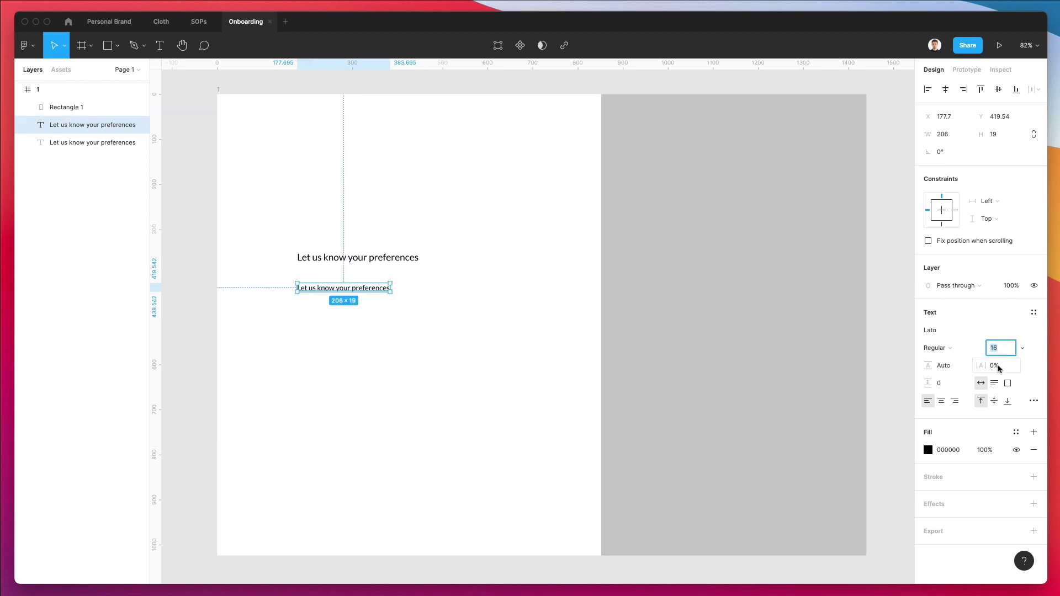
click(558, 316)
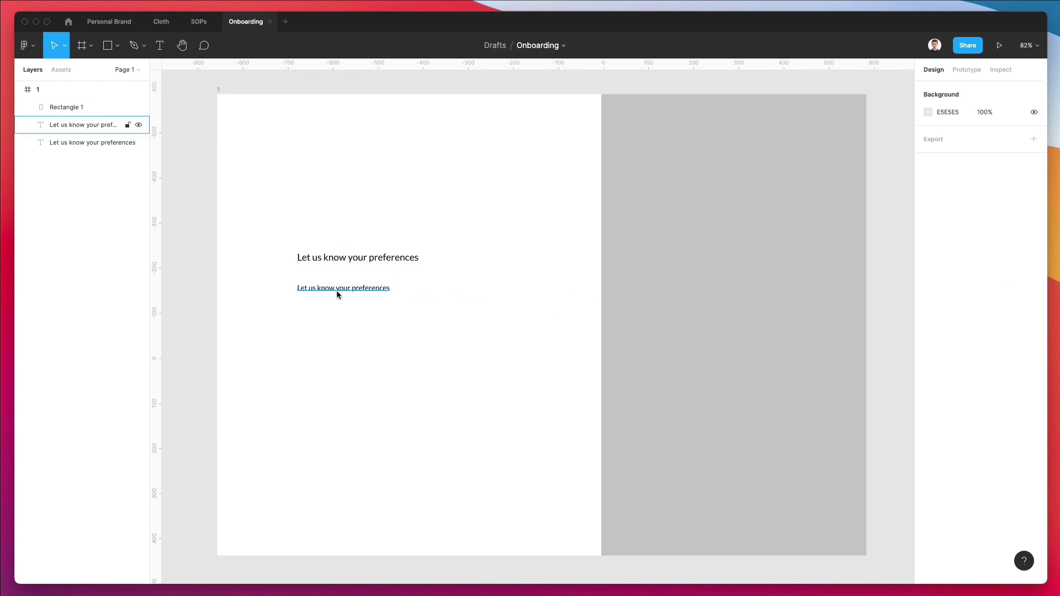
Duplicate the grey panel into a wide bar sent behind the smaller text
drag(715, 277, 426, 239)
drag(568, 94, 511, 320)
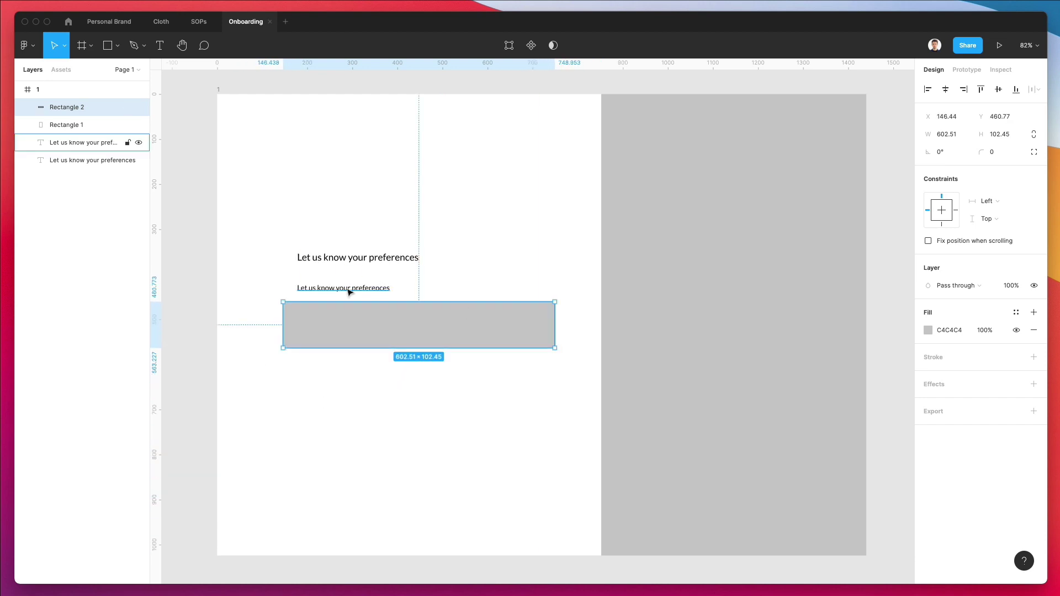
key(alt)
key(bracketleft)
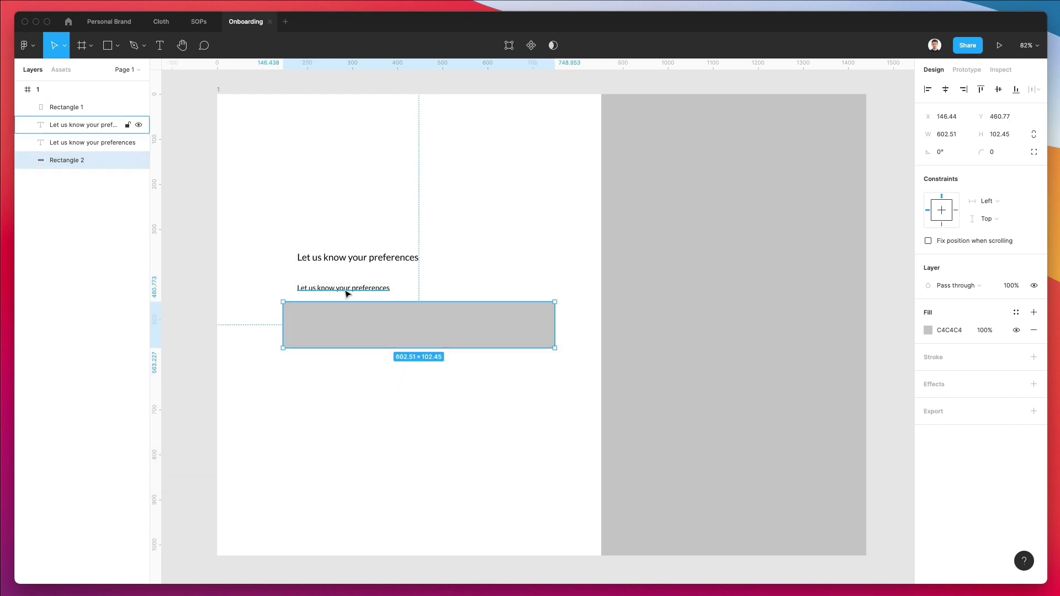
drag(341, 294, 374, 334)
shift+click(473, 303)
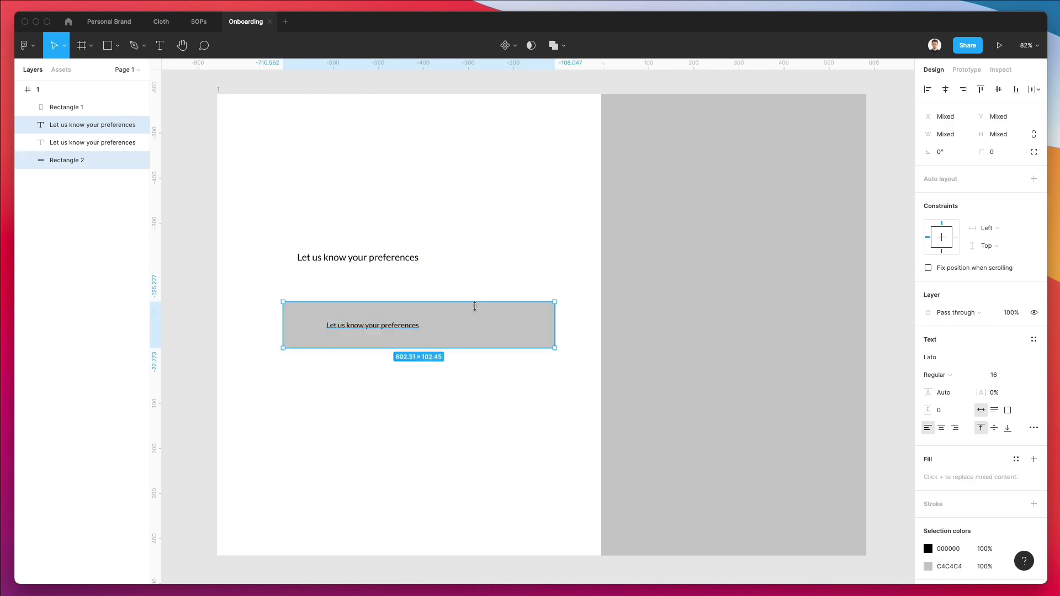
Round the bar's corners to a radius of 11
click(977, 151)
text(12)
key(Return)
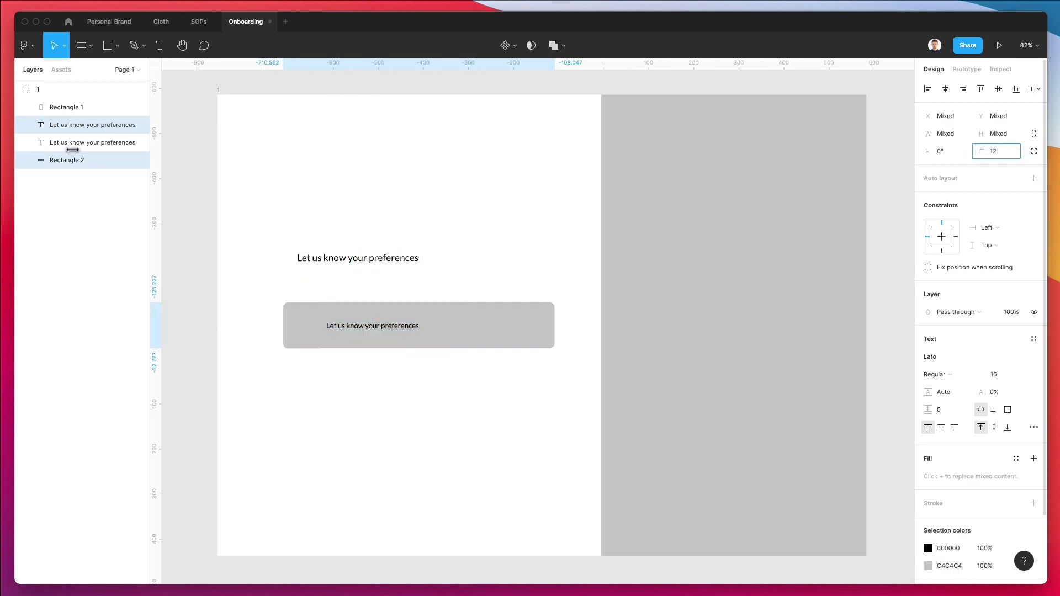
key(Down)
key(Escape)
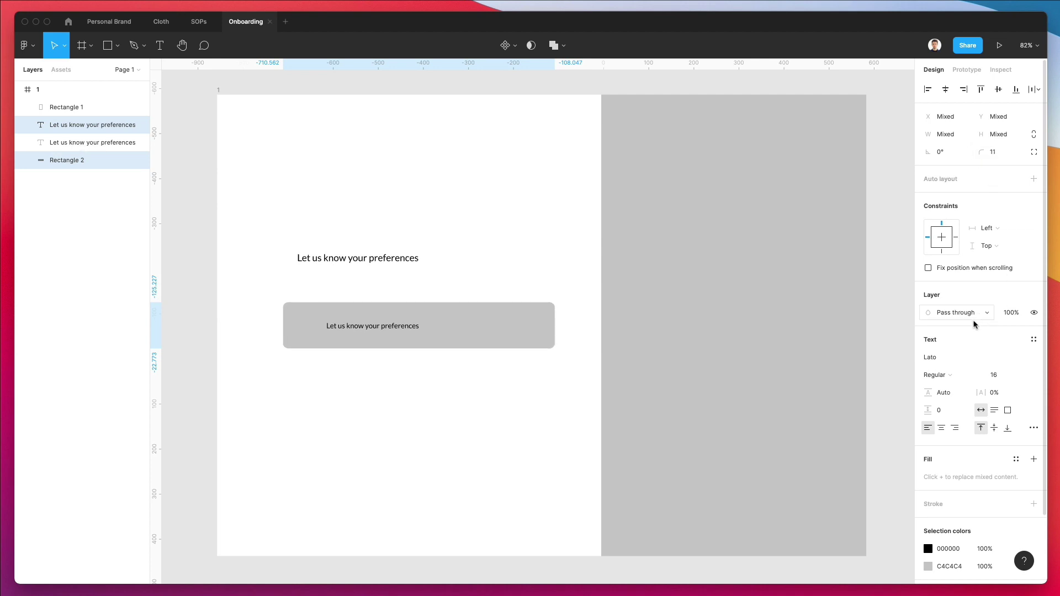
scroll(976, 438, down, 3)
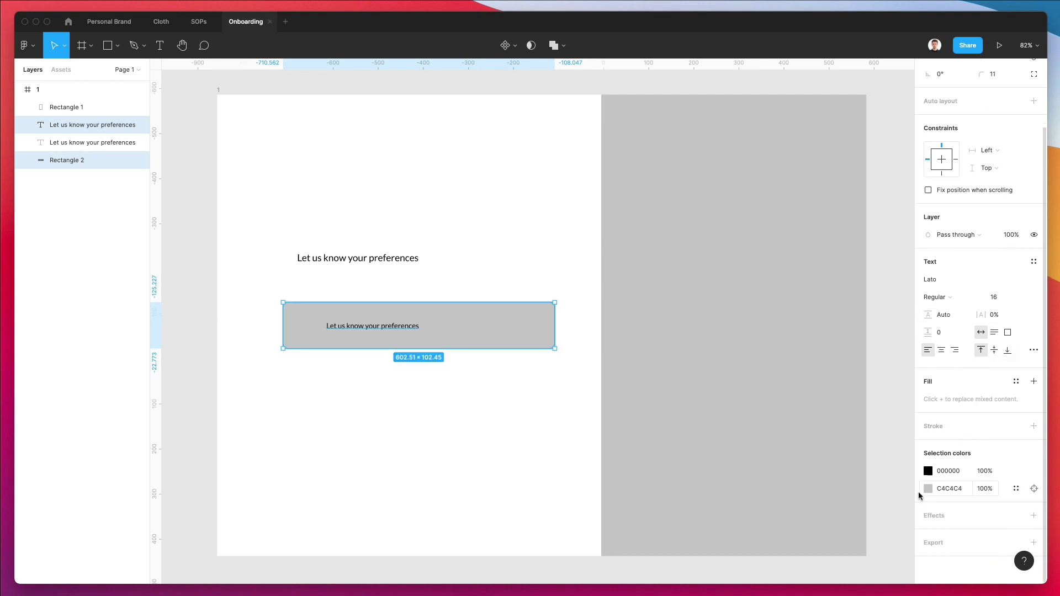
Try a white FFFFFF fill on the selection, then undo it
click(1034, 382)
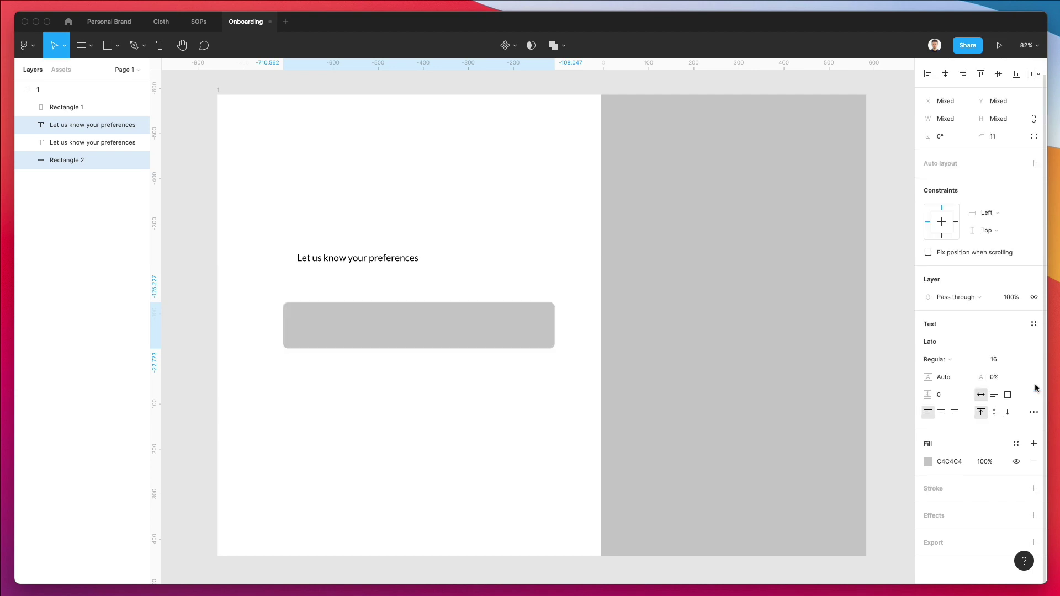
click(928, 462)
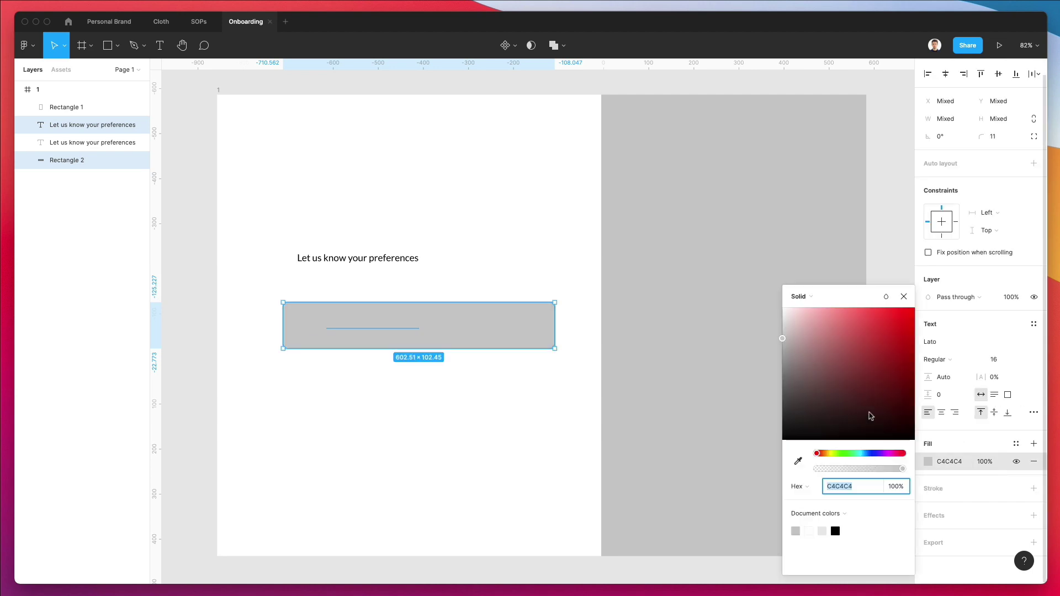
text(FFFFFF)
key(Return)
key(super+z)
key(super+z)
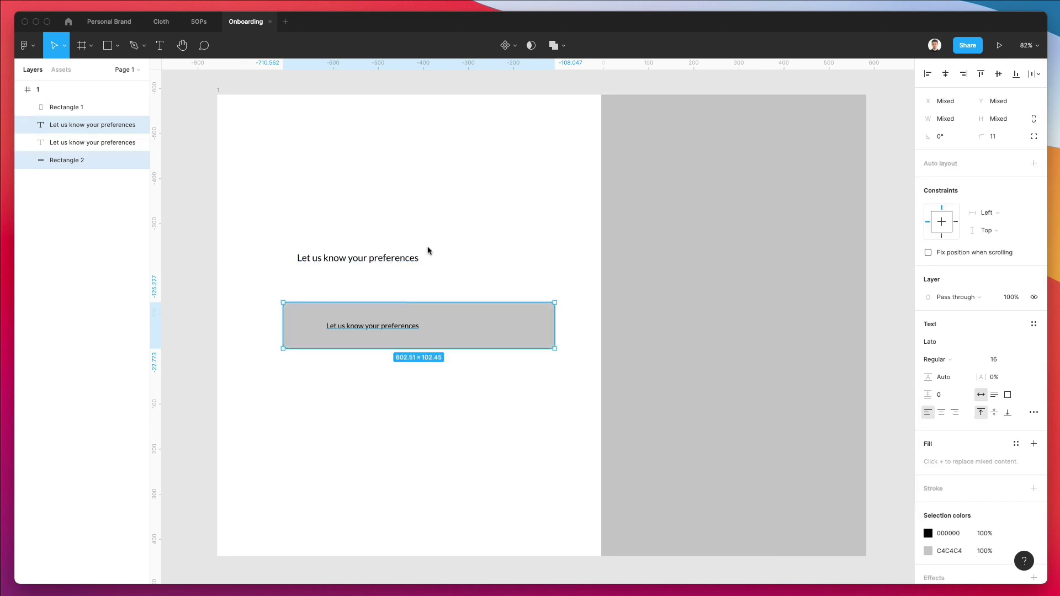
click(102, 201)
Change the card's fill to white FFFFFF
click(83, 161)
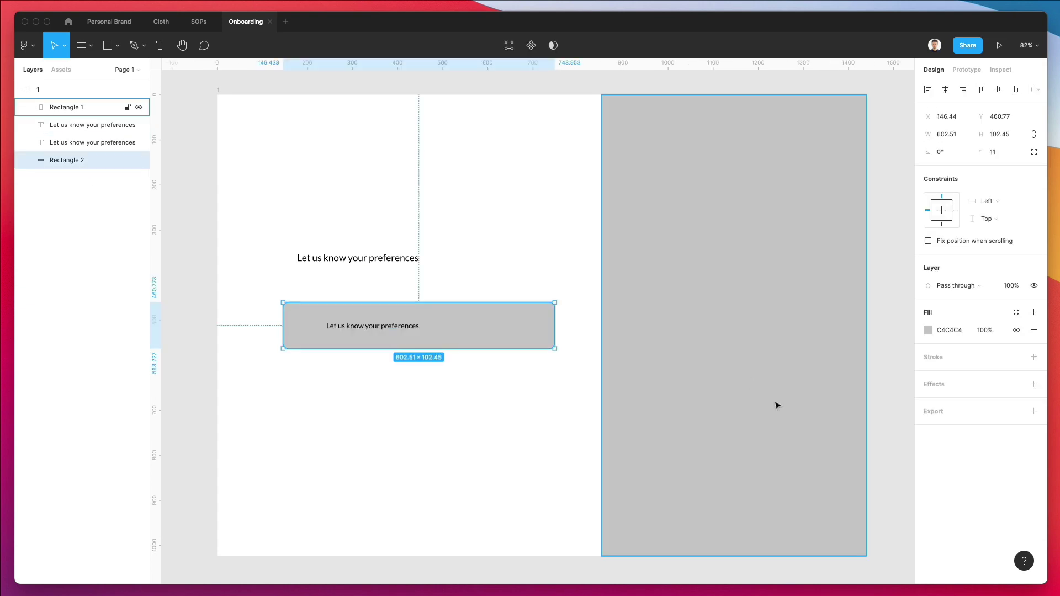
click(928, 332)
text(FFFFFF)
key(Return)
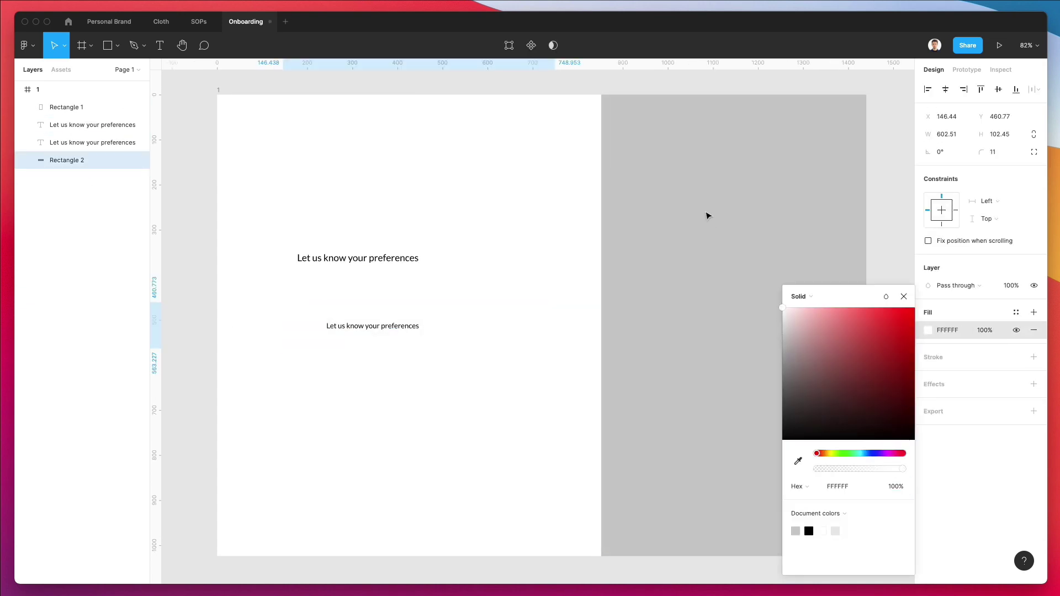
Add a drop shadow (blur 24, Y 6, 18%) and shorten the card to 84.99 high
click(939, 386)
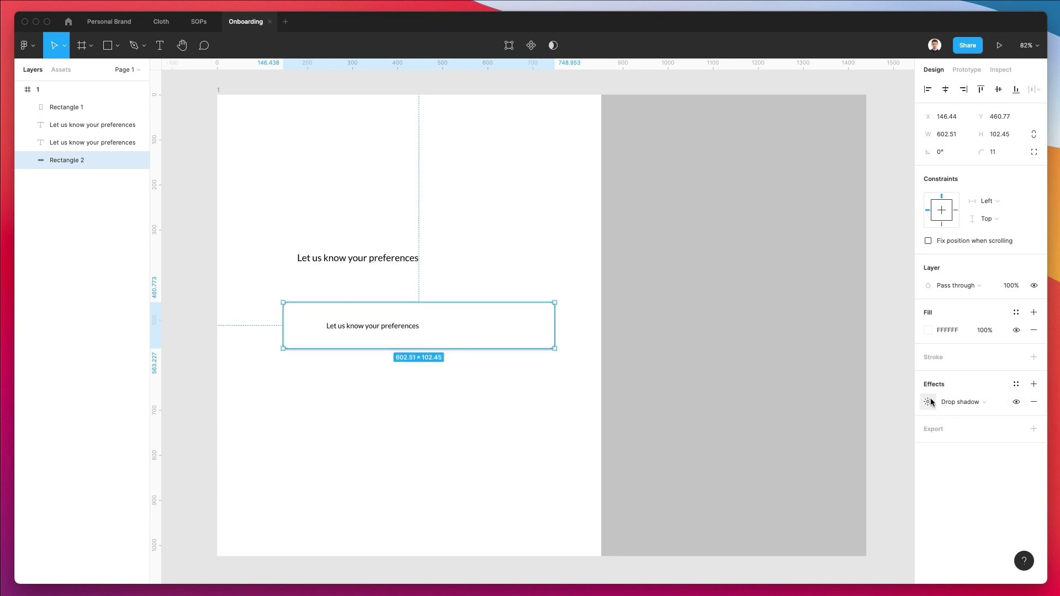
click(928, 402)
click(880, 430)
key(shift+Up)
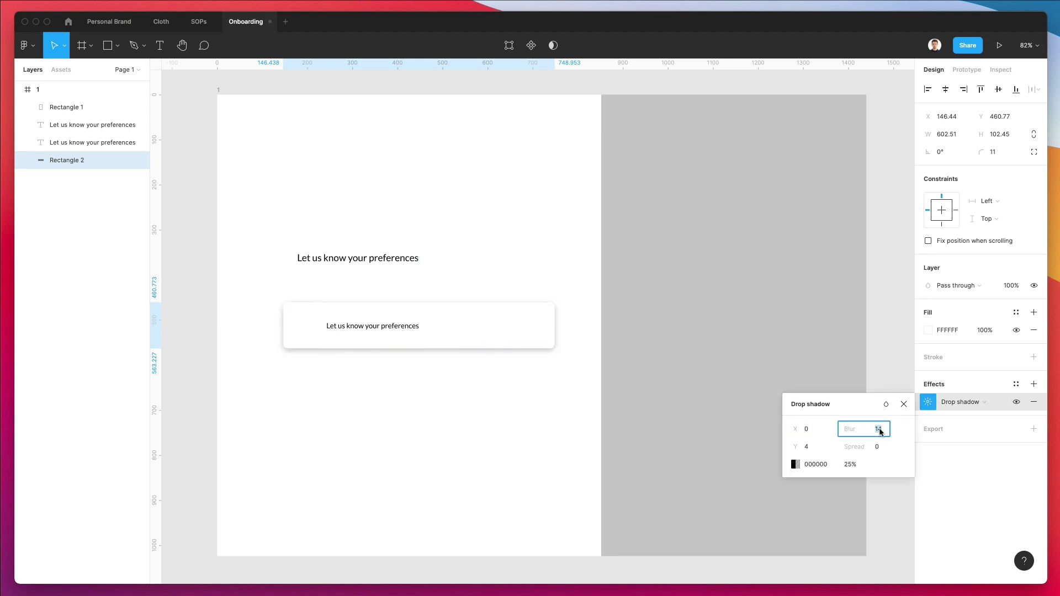
key(shift+Up)
click(820, 450)
key(Up)
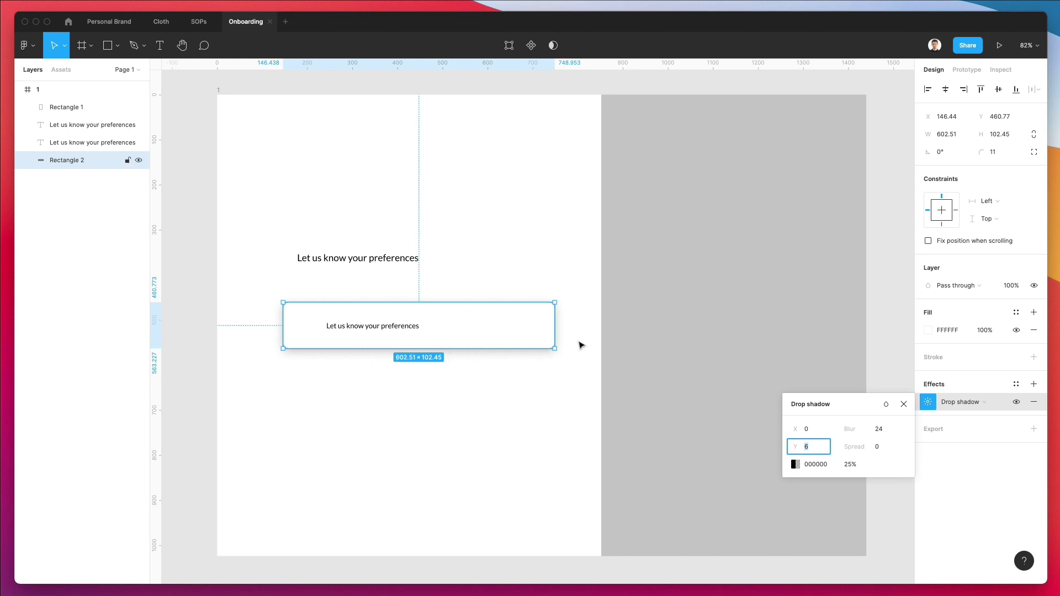
click(851, 465)
key(Down)
key(Down)
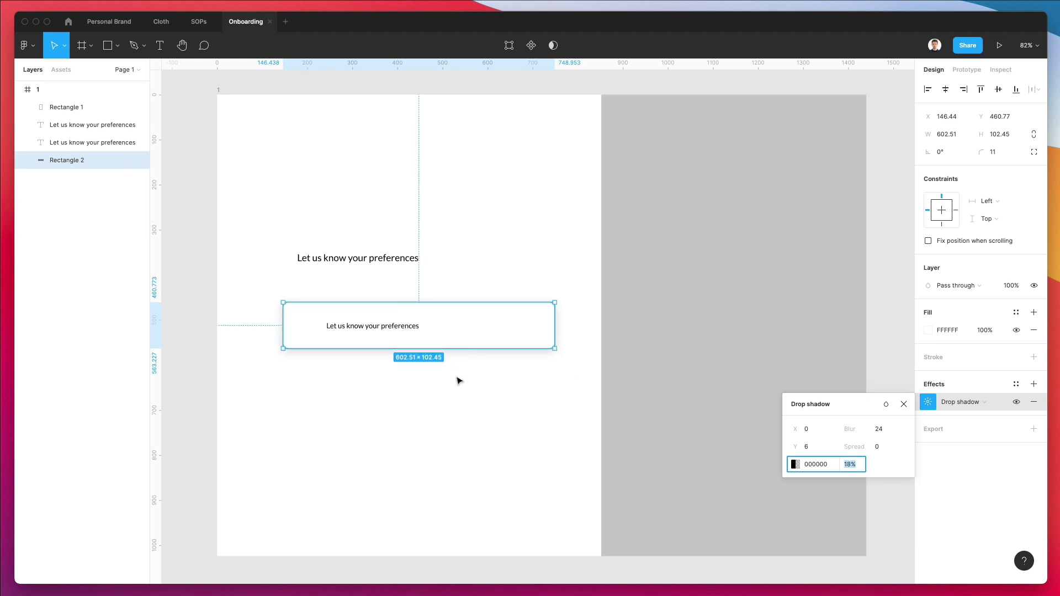
drag(392, 303, 392, 312)
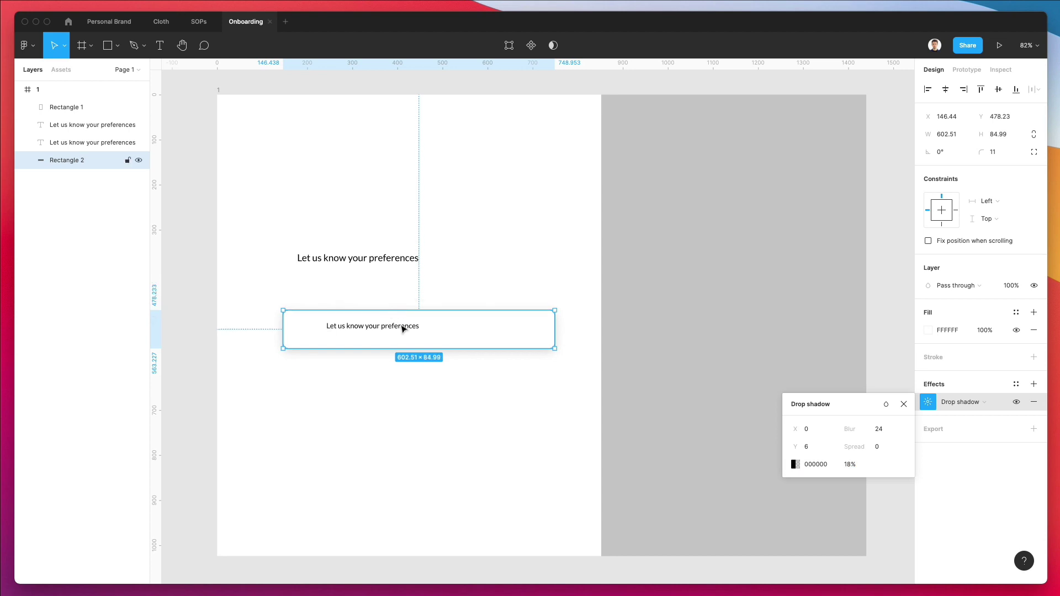
Centre the text vertically in the card and move both up and slightly right
shift+click(407, 327)
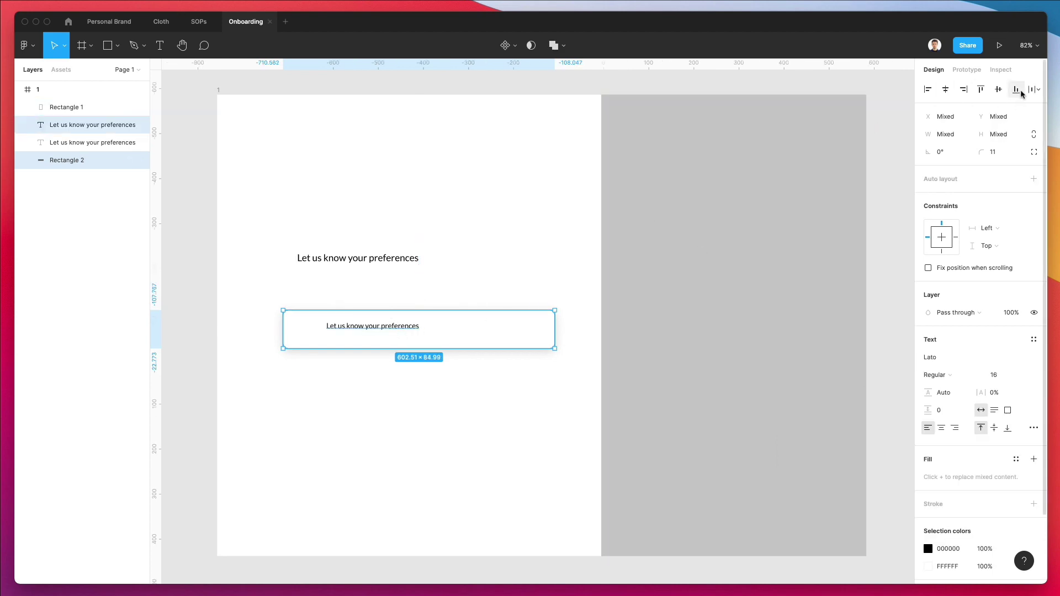
click(998, 89)
click(362, 392)
drag(350, 291, 431, 376)
drag(412, 331, 411, 308)
click(504, 241)
Narrow the card to about 550 wide and nudge its text left
click(558, 298)
drag(573, 303, 545, 303)
drag(282, 239, 418, 309)
click(453, 221)
scroll(286, 270, up, 2)
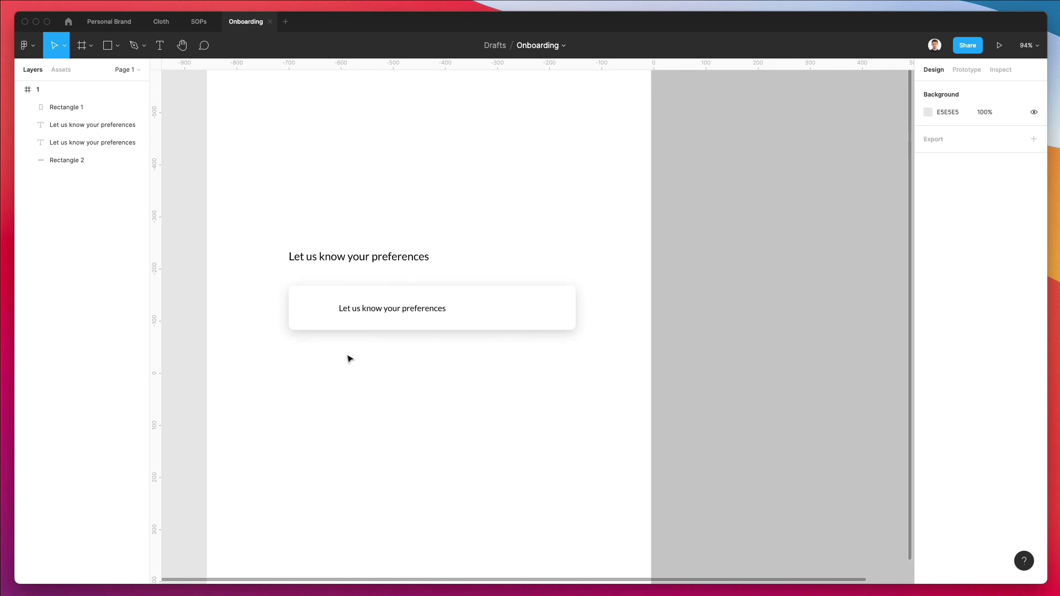
click(371, 310)
key(shift+Left)
key(shift+Left)
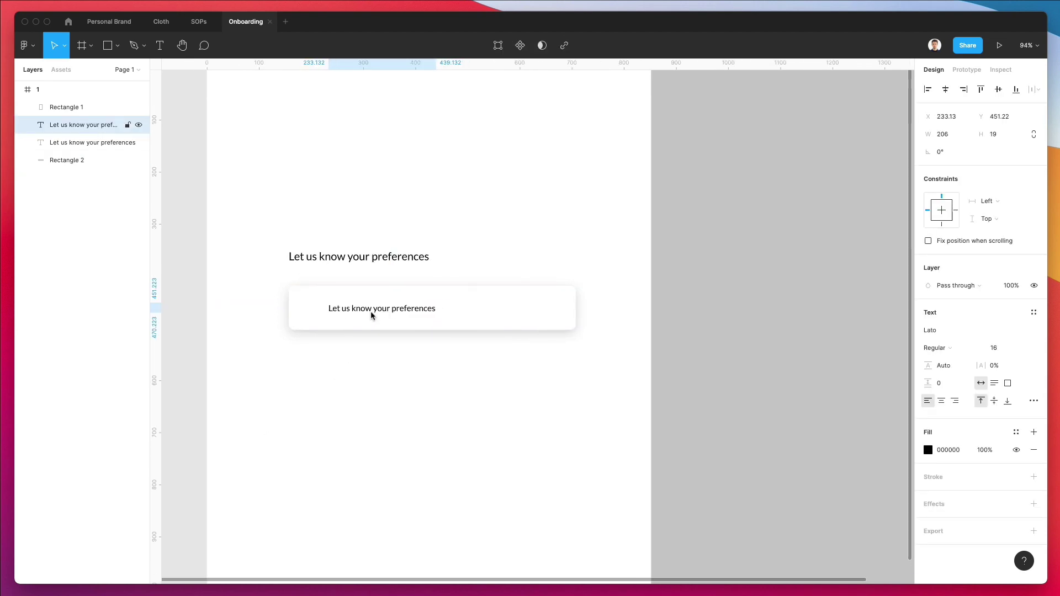
key(Escape)
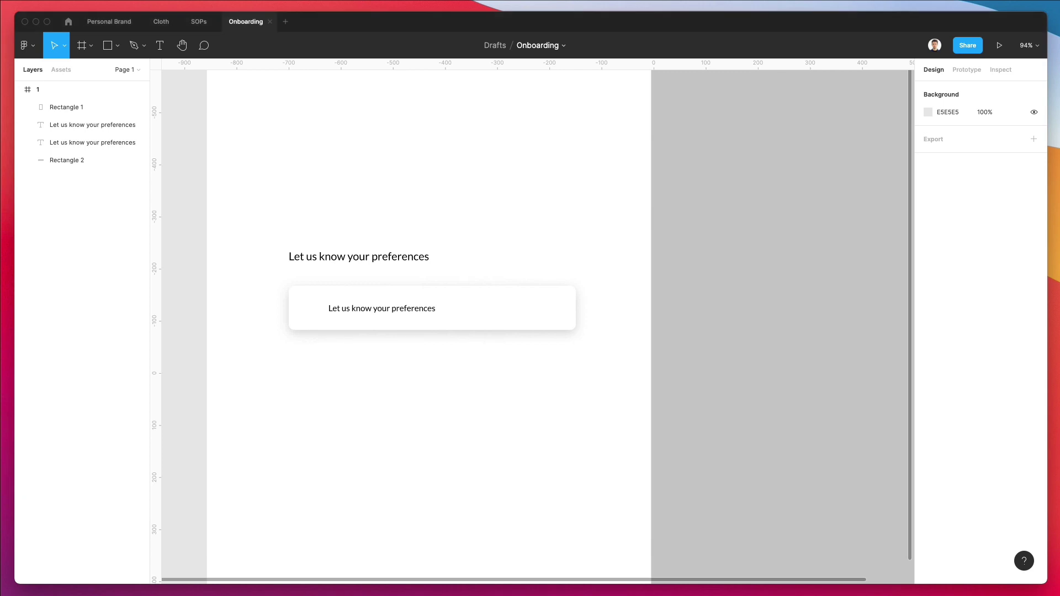
Clear the Nucleo icon search and show only Colored icons
drag(475, 170, 820, 177)
scroll(307, 160, right, 3)
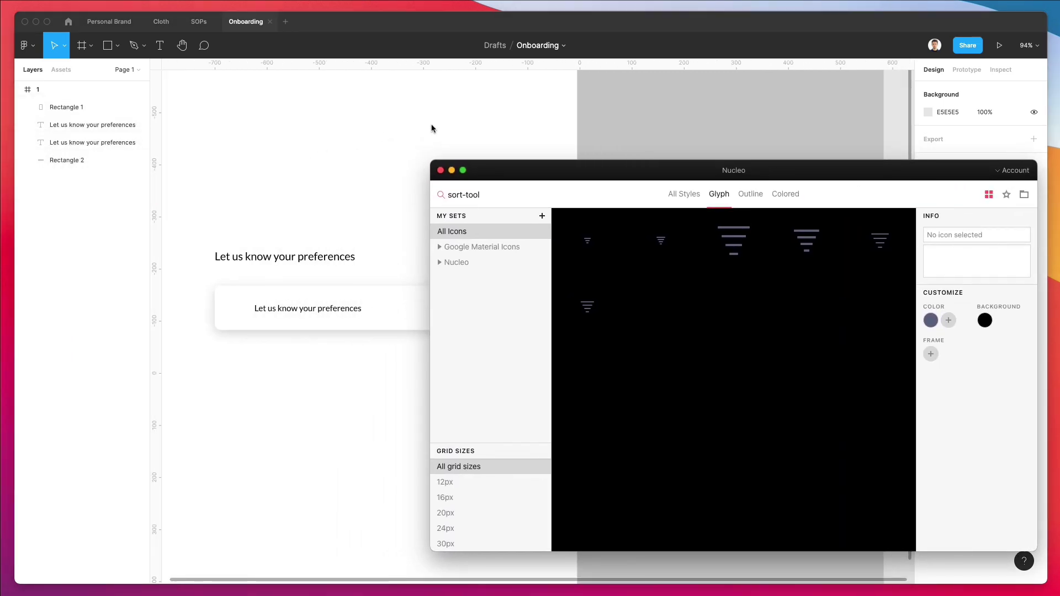
double_click(475, 197)
triple_click(495, 199)
key(BackSpace)
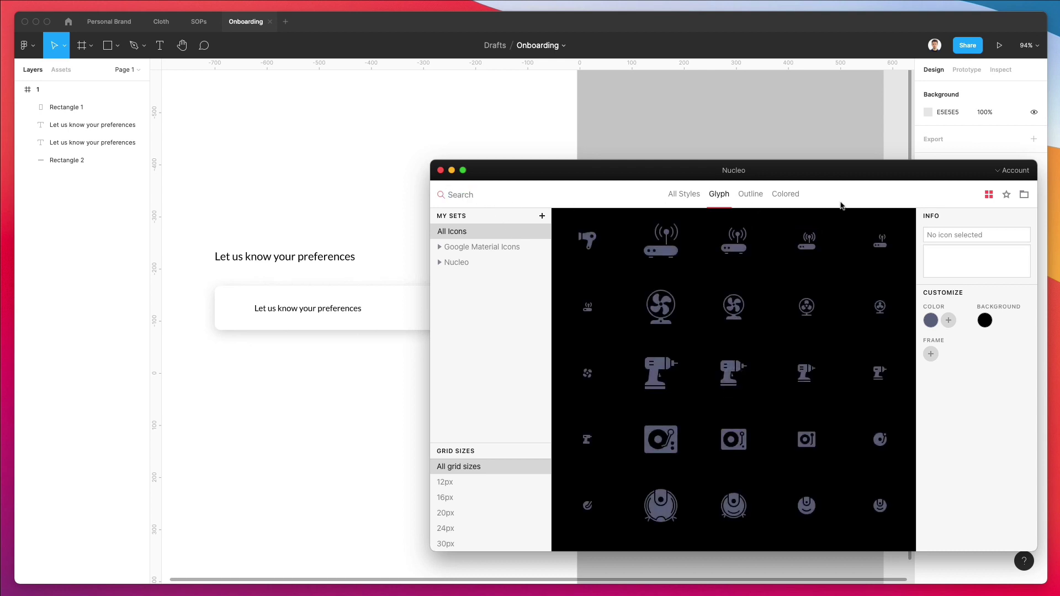
click(780, 197)
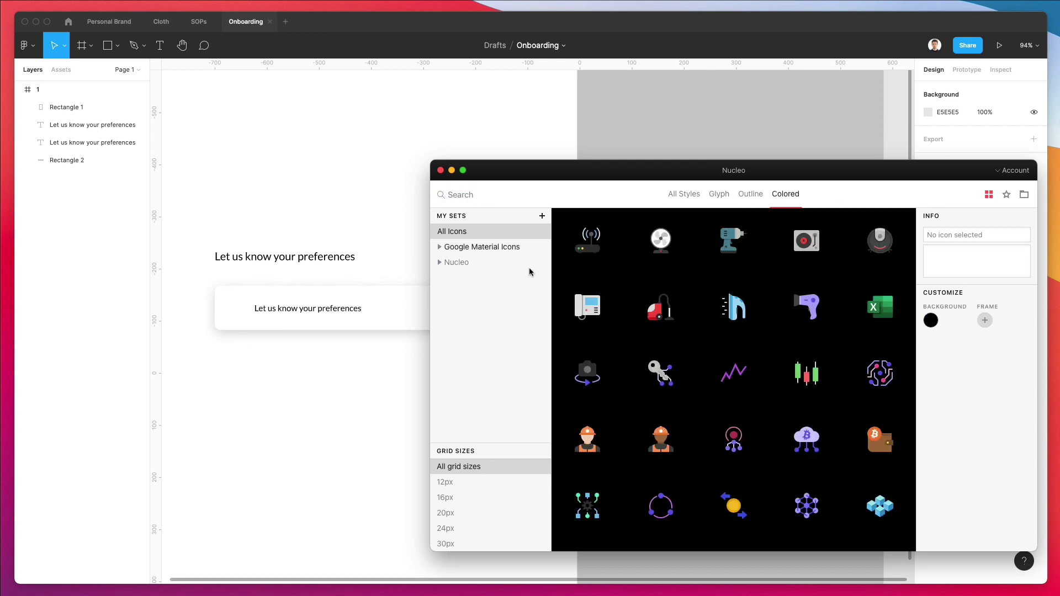
Drag the transaction, candlestick-chart and blockchain icons onto the frame, transaction inside the card
scroll(690, 370, down, 2)
scroll(691, 370, down, 1)
drag(721, 456, 238, 313)
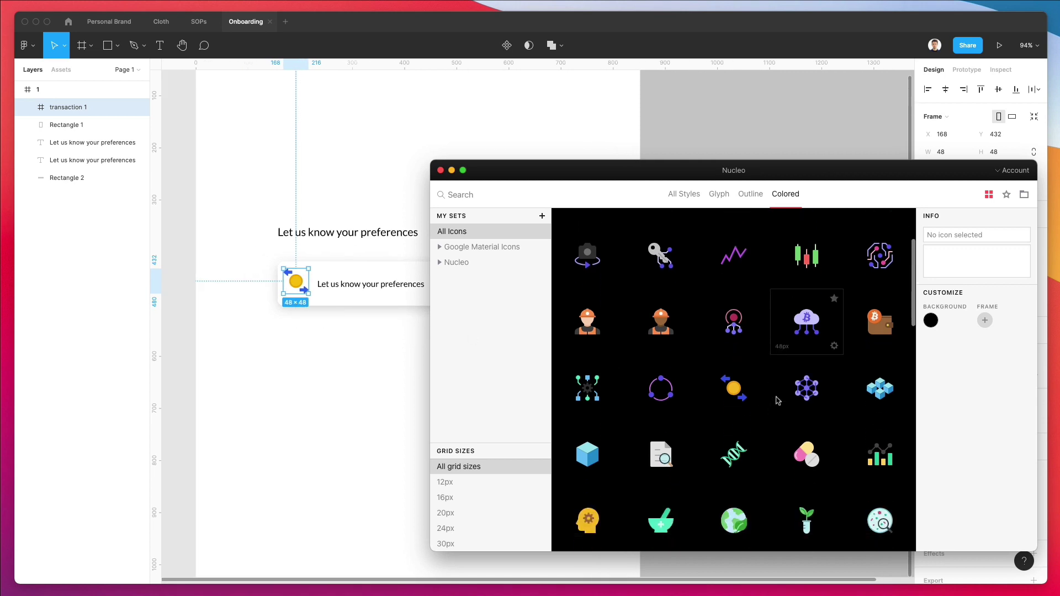
scroll(773, 409, down, 5)
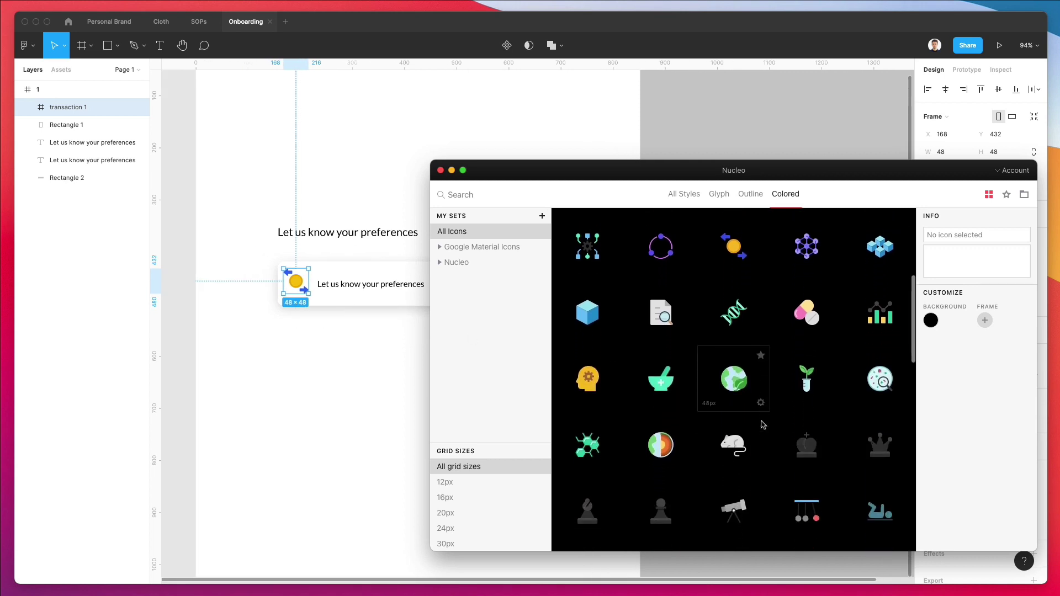
scroll(762, 425, up, 8)
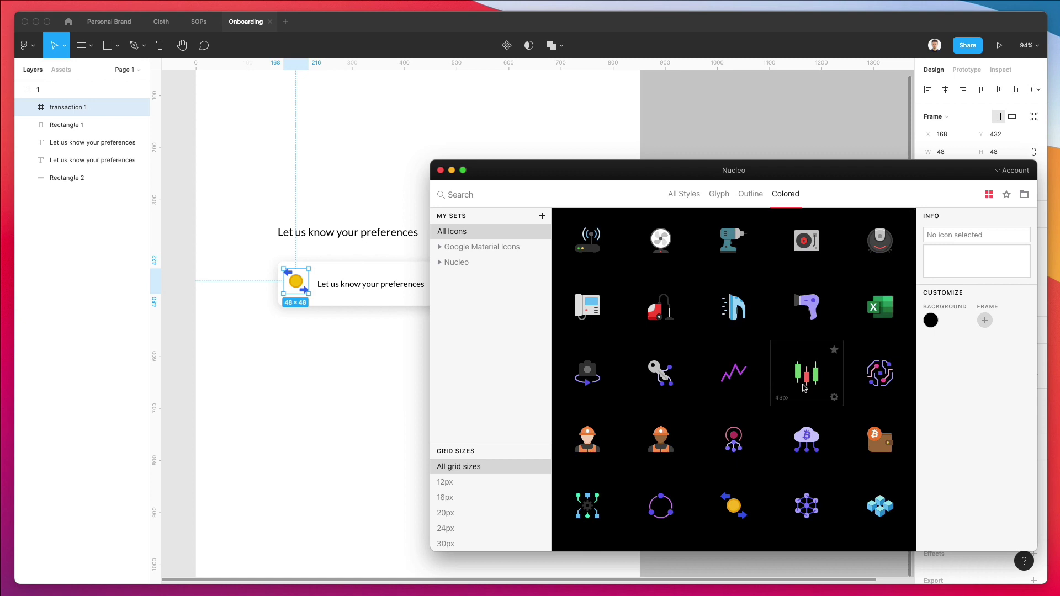
drag(792, 383, 243, 340)
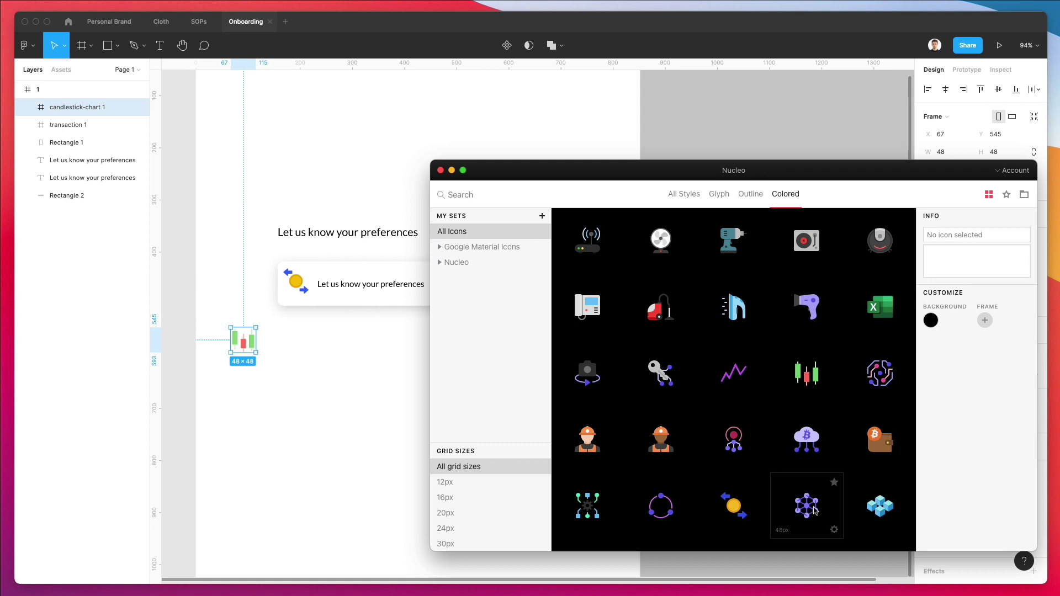
drag(890, 511, 243, 393)
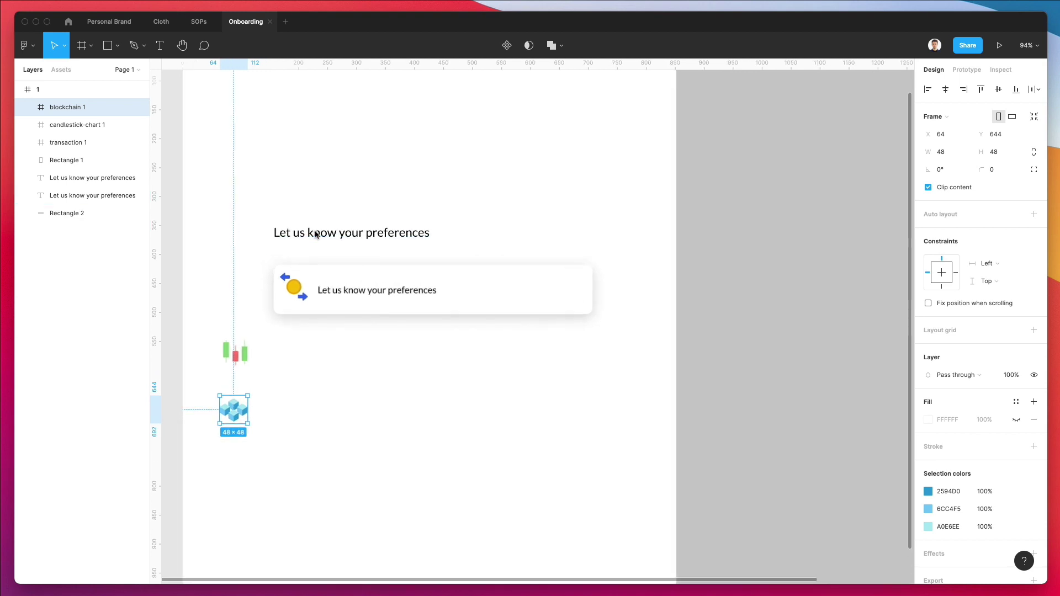
Shrink the coin-exchange icon to about 37.64×37.64 and nudge it right
scroll(312, 230, up, 2)
click(298, 288)
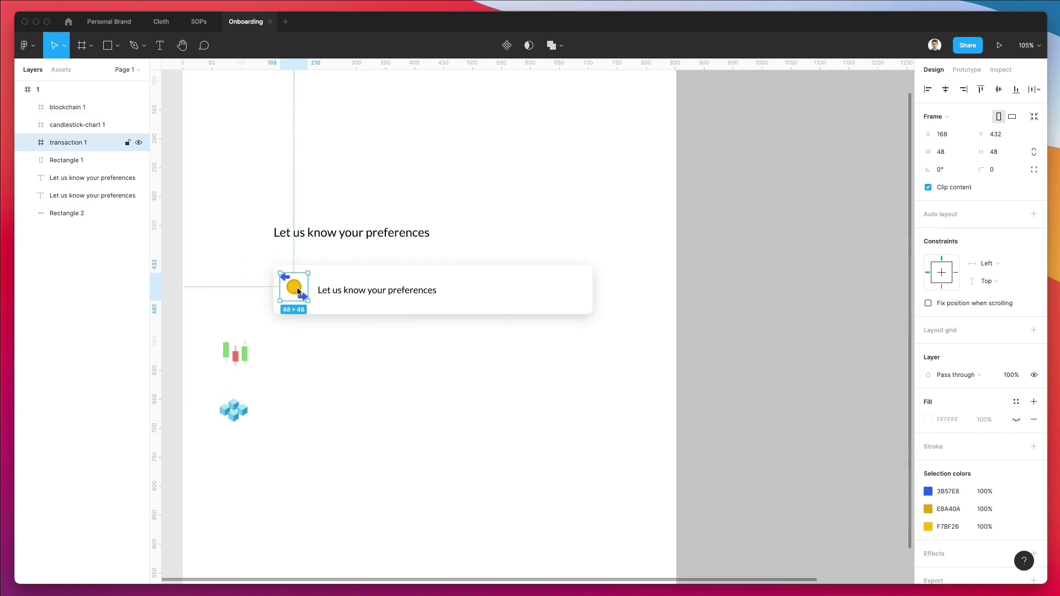
scroll(298, 291, right, 1)
drag(277, 274, 283, 285)
key(Right)
key(Right)
key(Right)
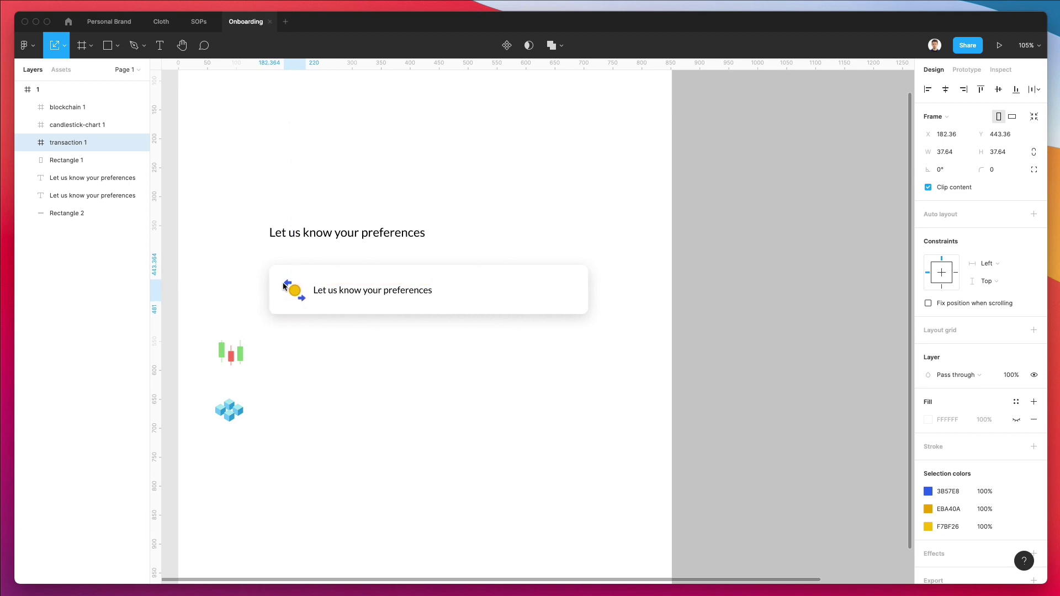
Nudge the card text and change it to 'I am looking to mine Bitcoins'
click(372, 290)
key(Right)
key(Right)
key(Right)
key(Right)
key(Right)
key(Right)
key(Up)
key(Right)
key(Right)
key(Return)
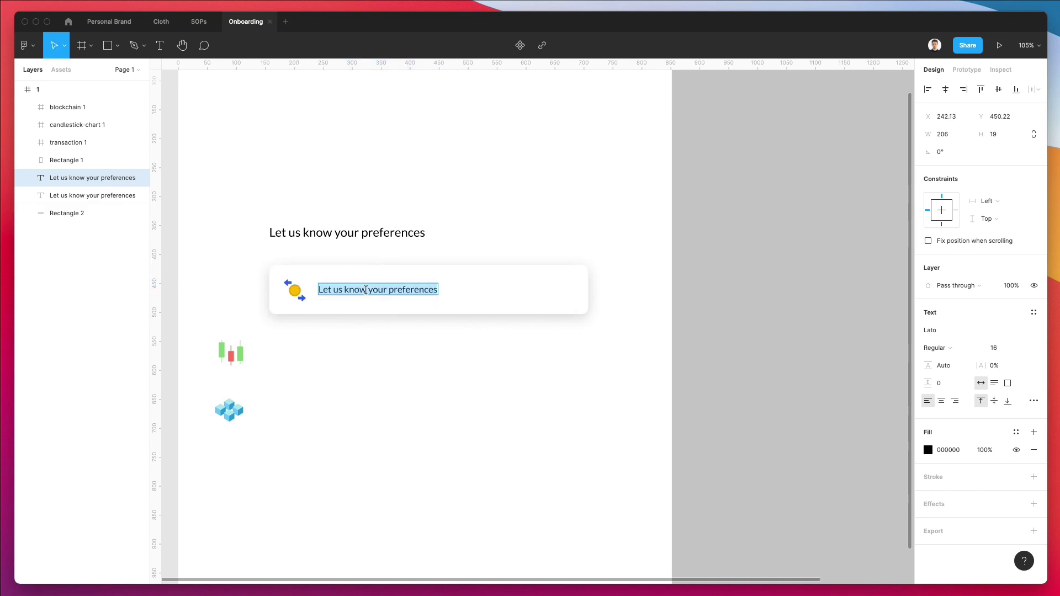
text(Bitcoin)
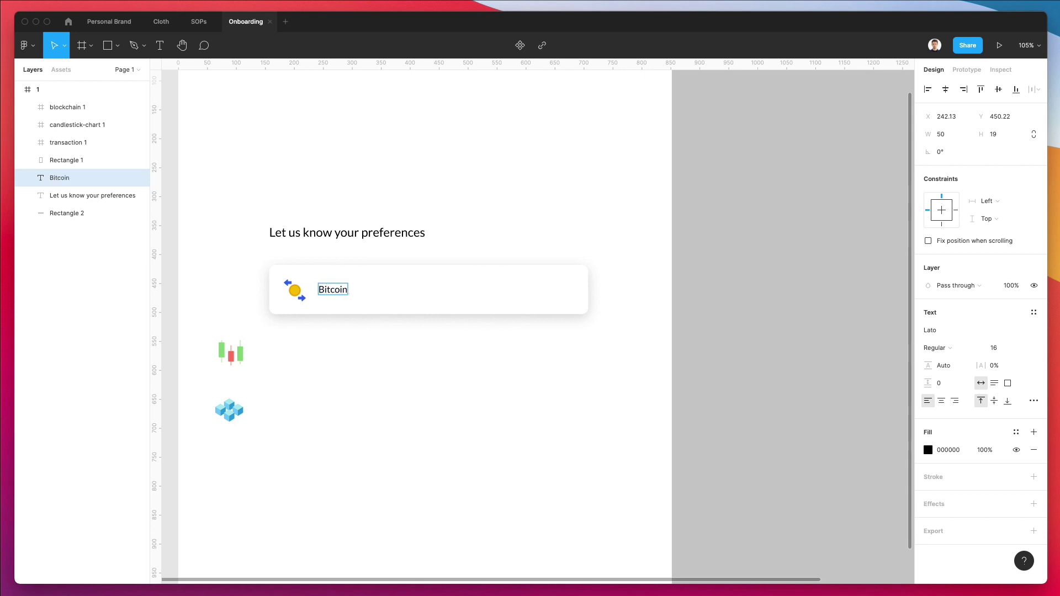
text(I am lo)
text(oking to min)
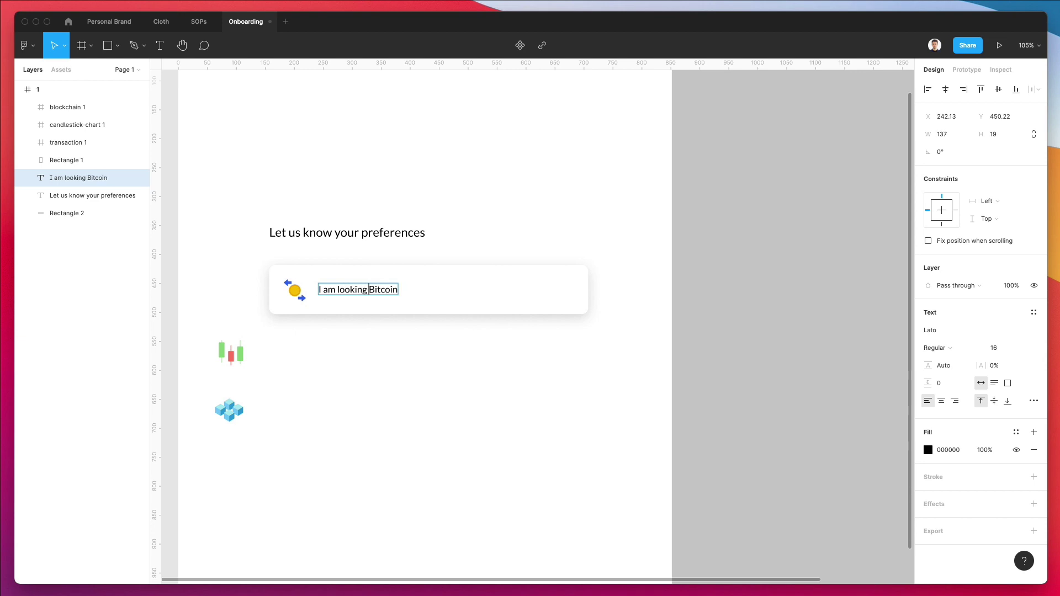
text(e )
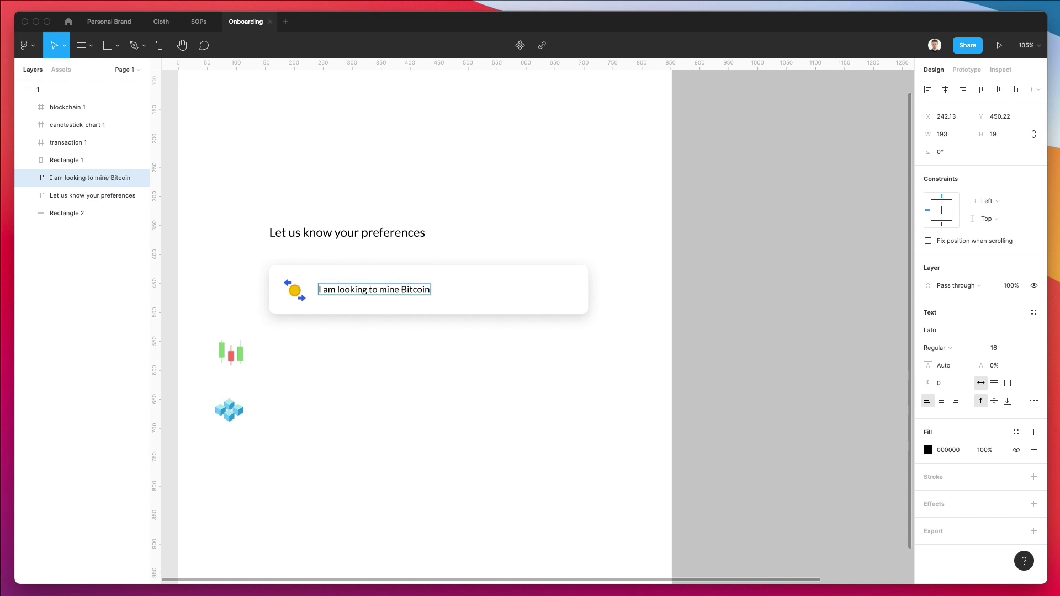
text(s)
click(490, 241)
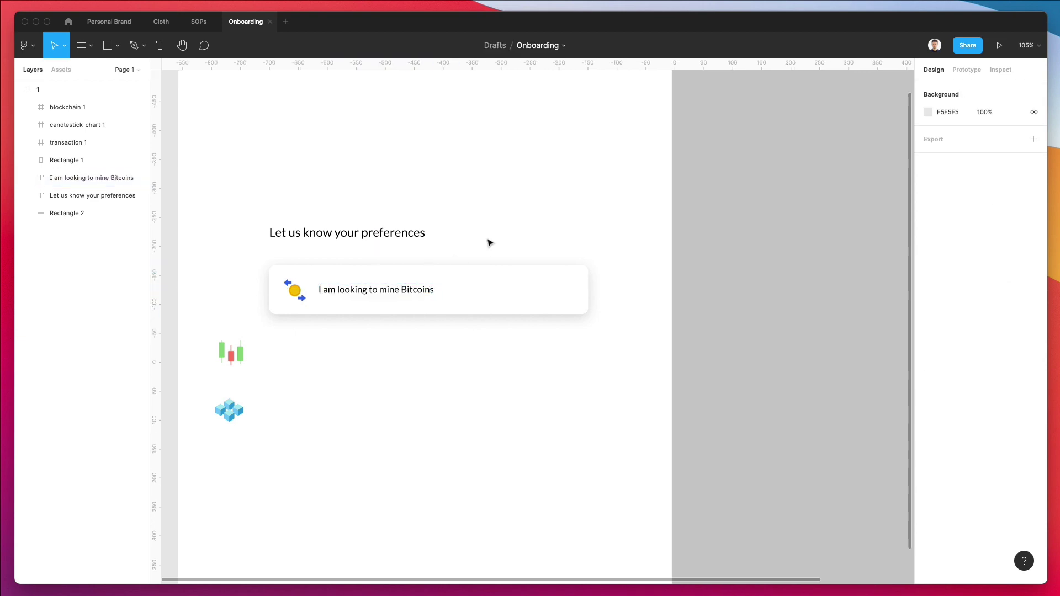
Duplicate the whole card twice to stack three option cards
click(290, 297)
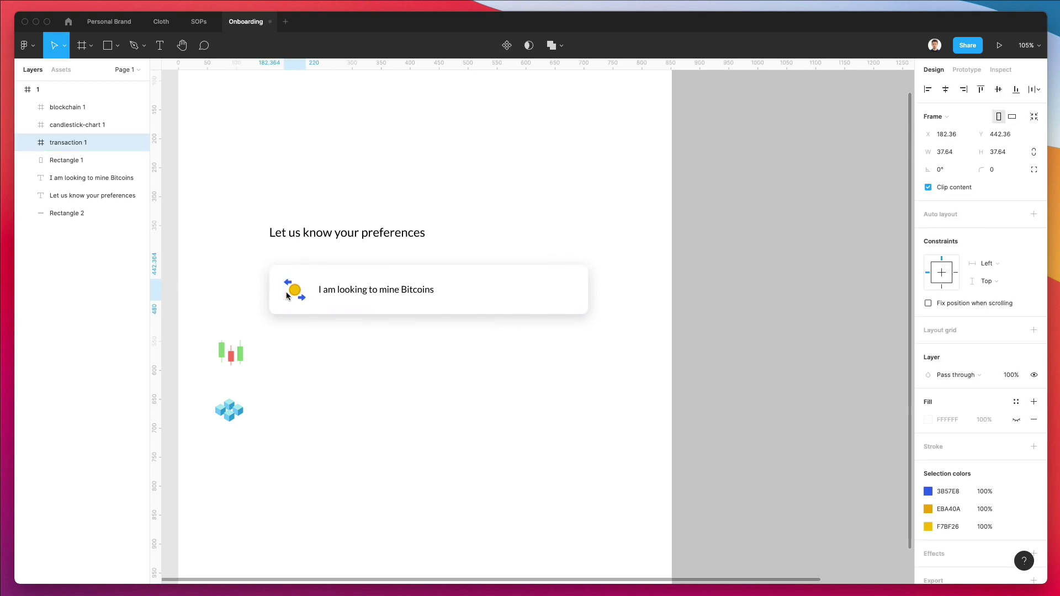
click(466, 385)
drag(473, 354, 309, 342)
click(445, 215)
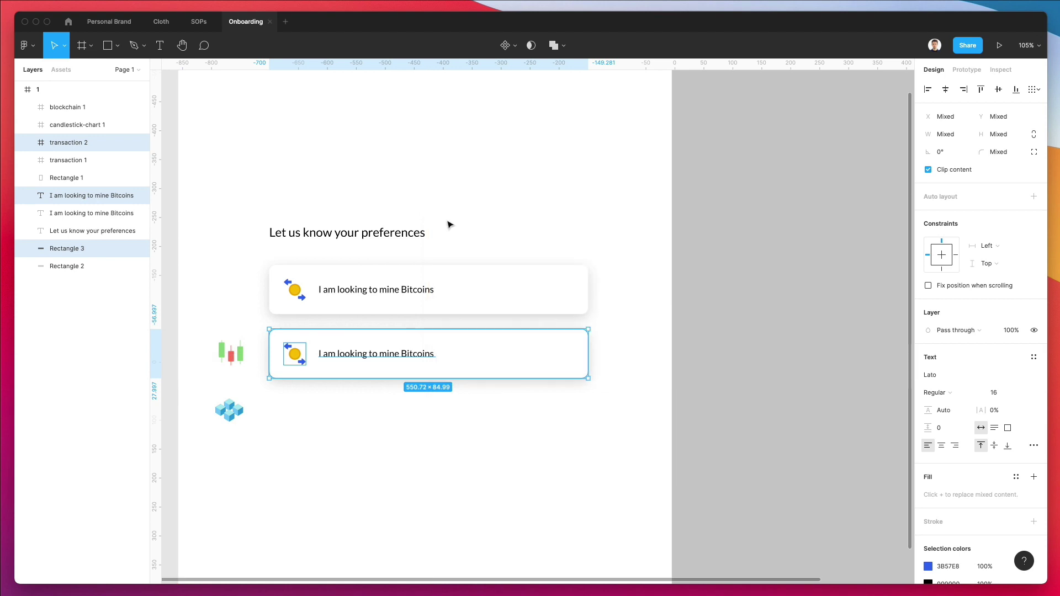
key(super+d)
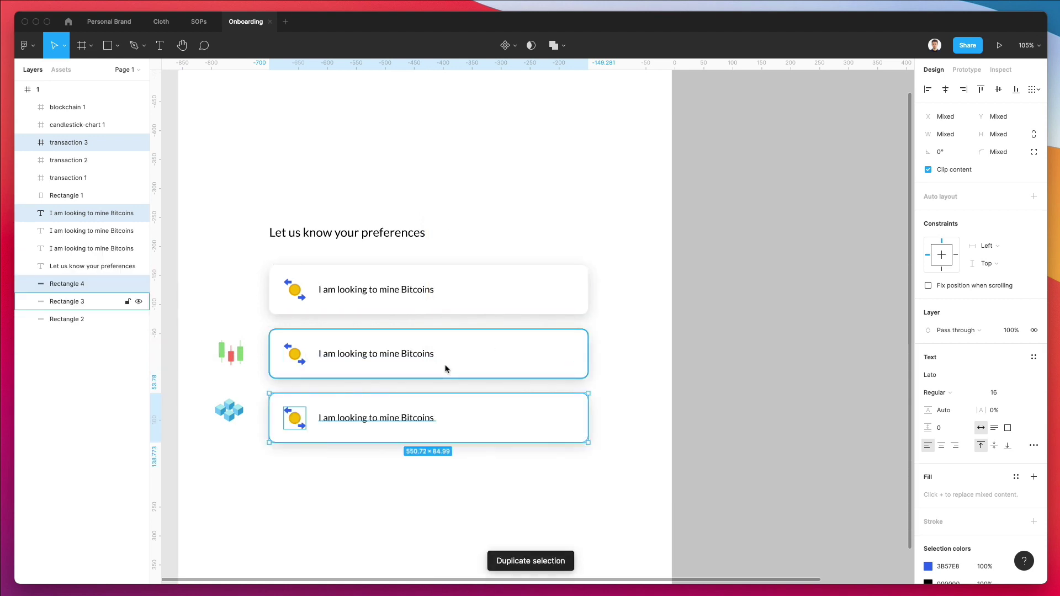
click(619, 330)
scroll(619, 330, down, 3)
scroll(611, 329, up, 2)
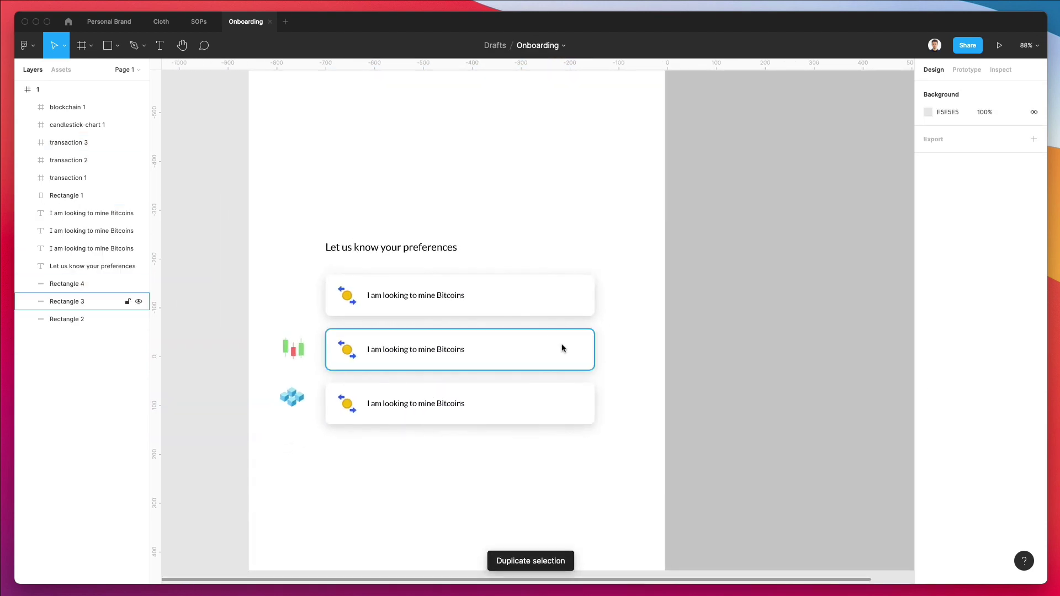
Give the lower two cards' shadow 8% opacity and a Y offset of 4
click(543, 343)
shift+click(551, 394)
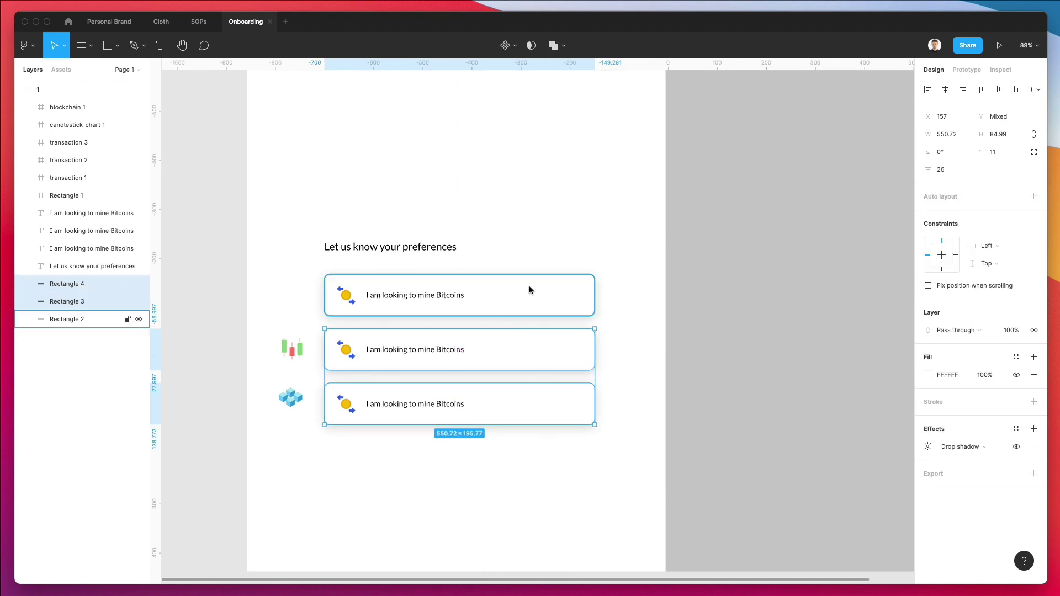
scroll(527, 289, up, 3)
click(928, 447)
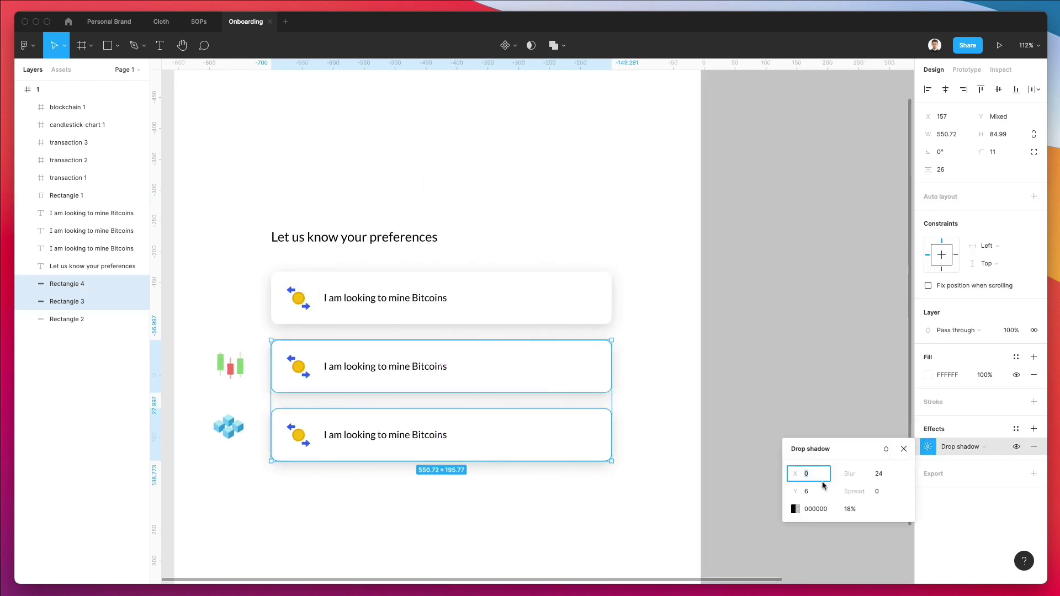
click(851, 509)
text(8)
key(Return)
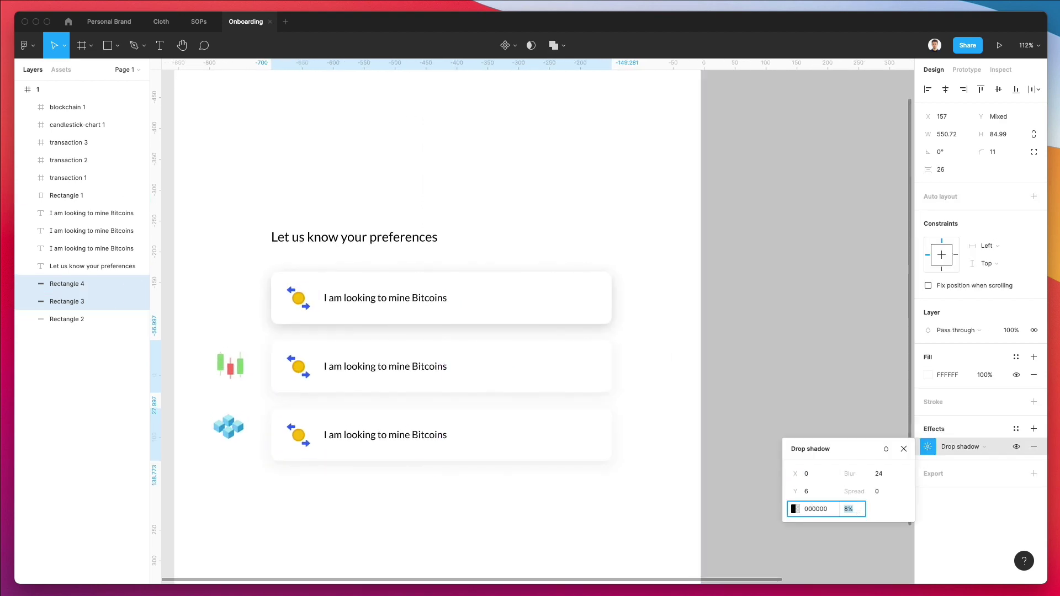
click(808, 491)
text(4)
key(Return)
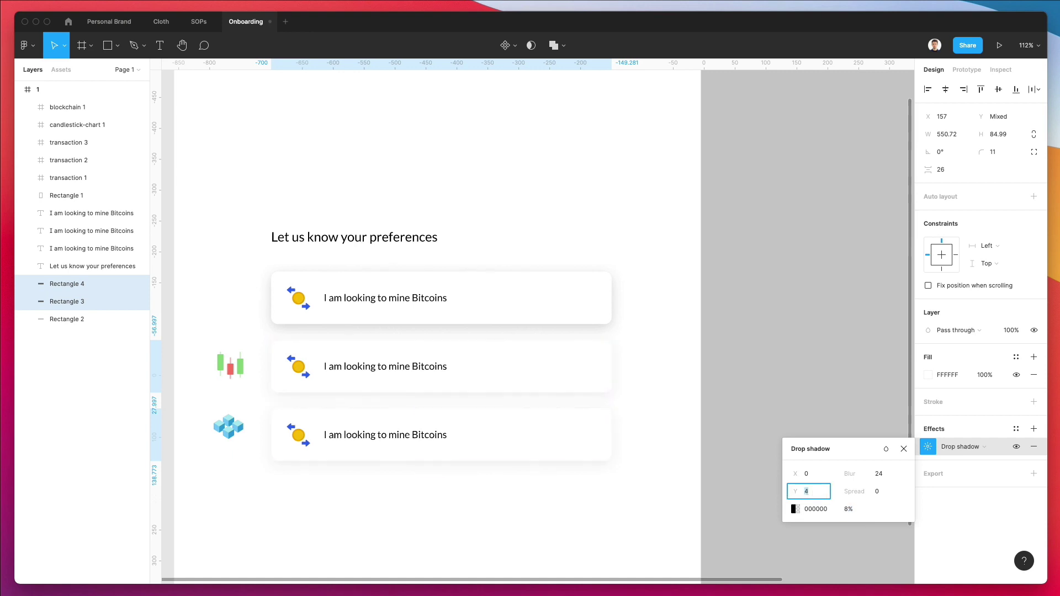
Reduce the lower two cards' shadow blur to 15
click(851, 511)
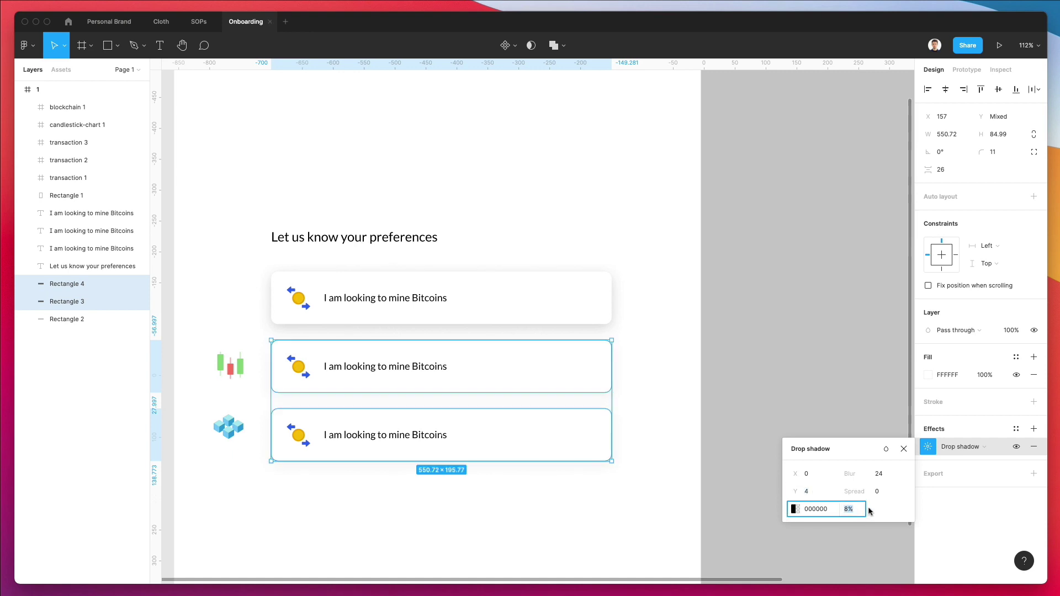
click(884, 475)
text(20)
key(Return)
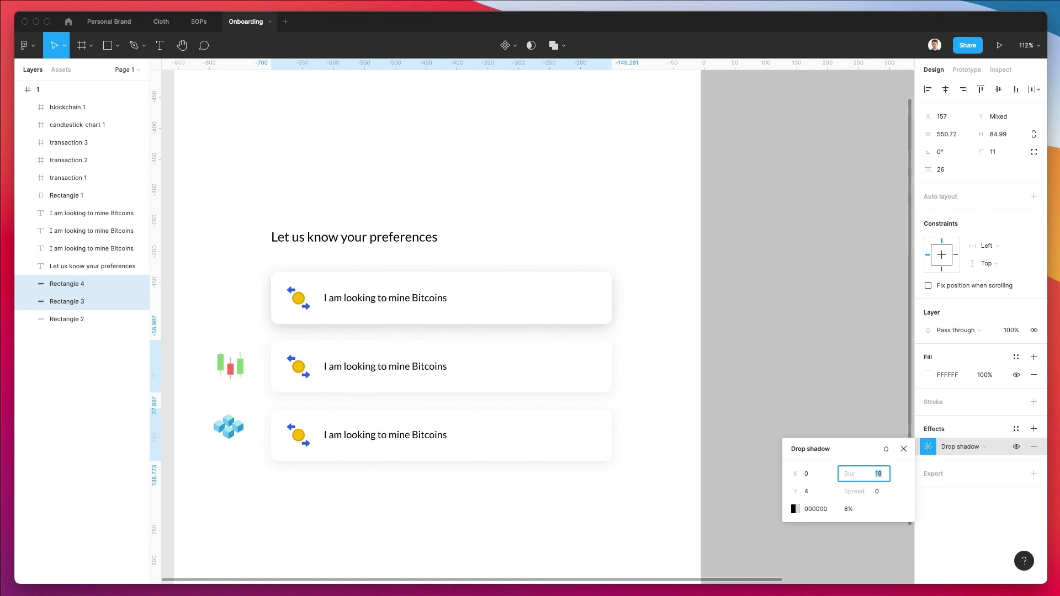
key(Down)
Reword the middle card's text to 'I am looking to analyze data'
click(672, 405)
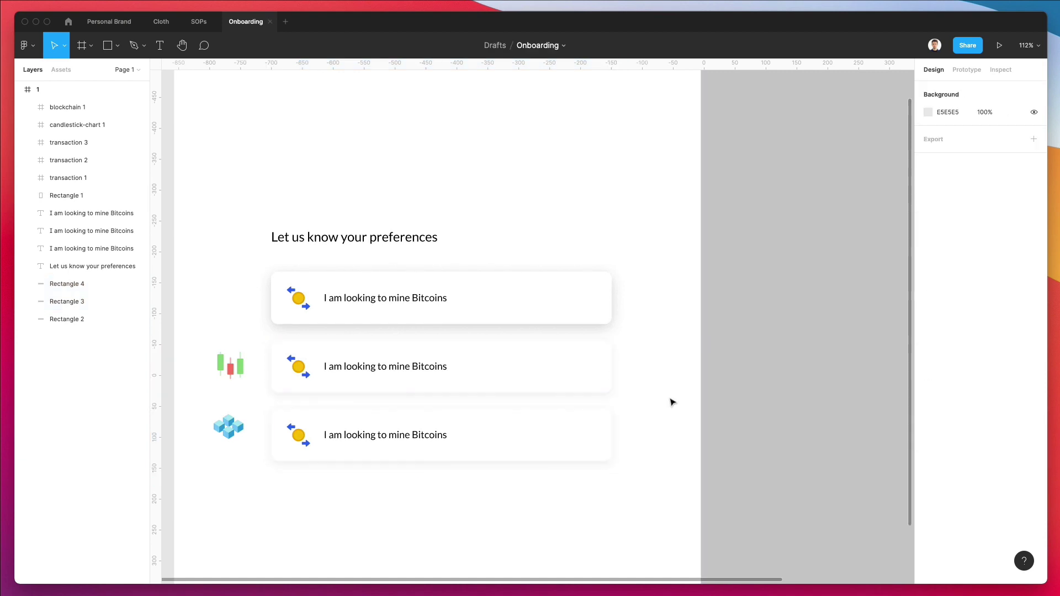
click(367, 366)
key(Return)
key(Right)
key(alt+shift+Left)
key(alt+shift+Left)
text(analyze data)
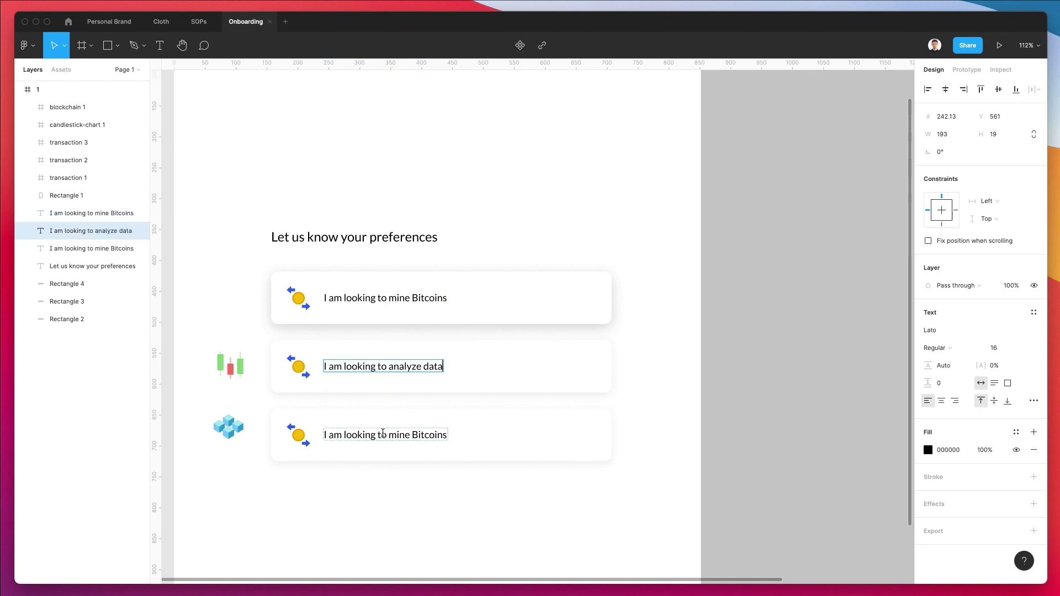
Reword the third card's text to 'I am looking to create advanced databases'
double_click(382, 434)
key(Right)
key(alt+shift+Left)
key(alt+shift+Left)
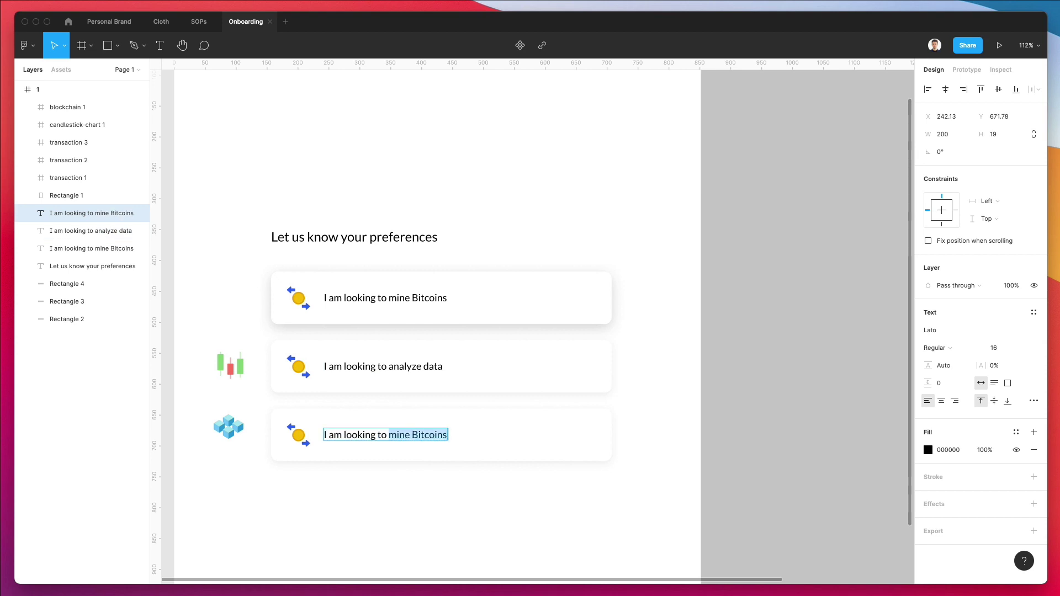
text(create advanced databases)
Drag the candlestick chart icon into the analyze data card
click(400, 484)
scroll(447, 447, down, 2)
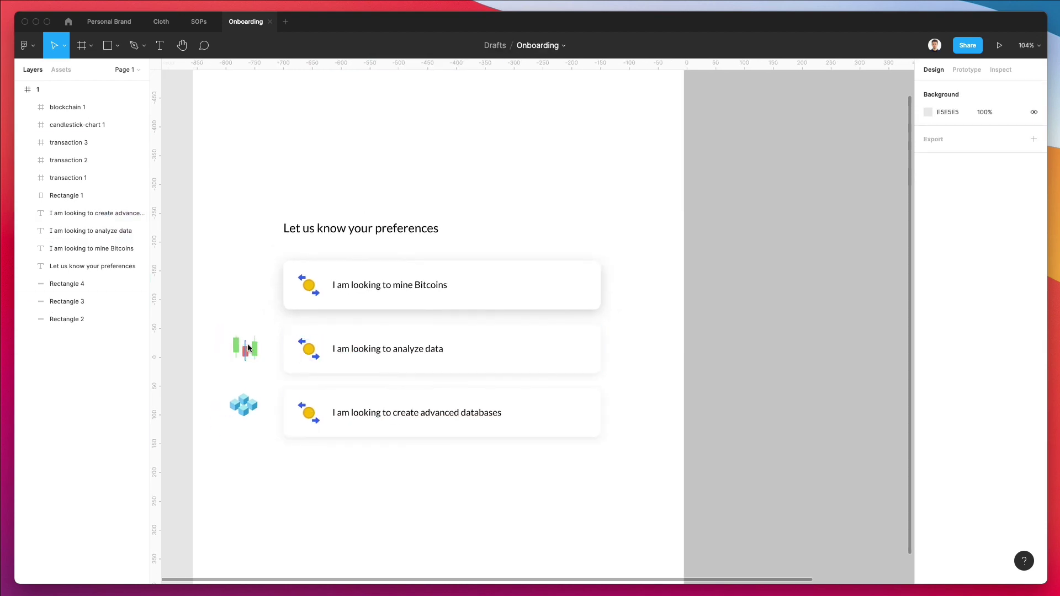
scroll(248, 344, up, 5)
drag(247, 349, 311, 332)
Replace the analyze data card's coin icon with the candlestick chart icon
click(360, 353)
key(Delete)
drag(338, 355, 374, 357)
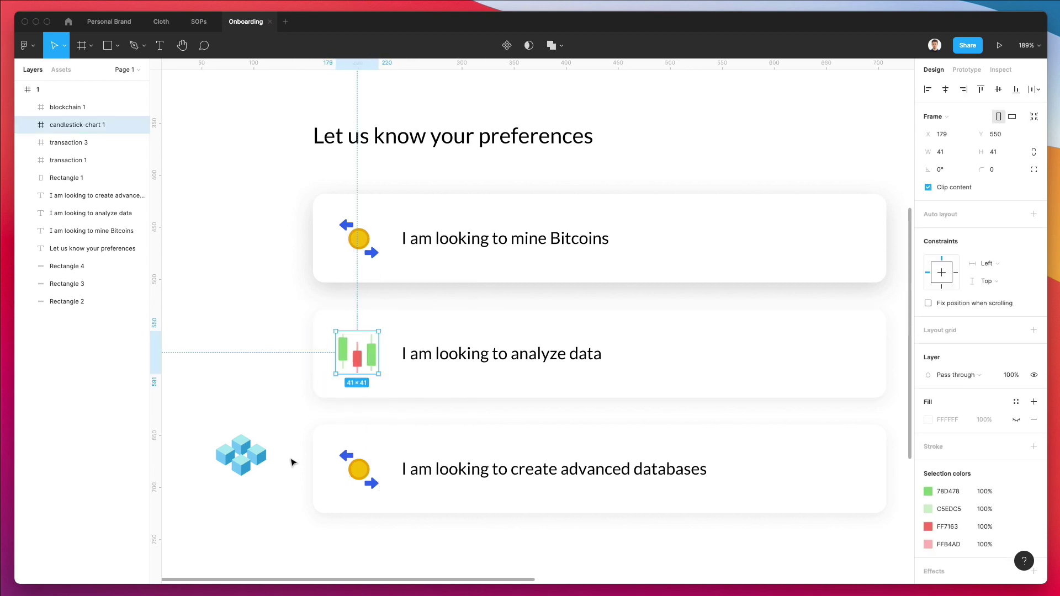
Swap the databases card's coin for the cube icon, sized 45×45 and aligned under the chart
drag(234, 447, 322, 445)
scroll(364, 464, down, 2)
click(367, 449)
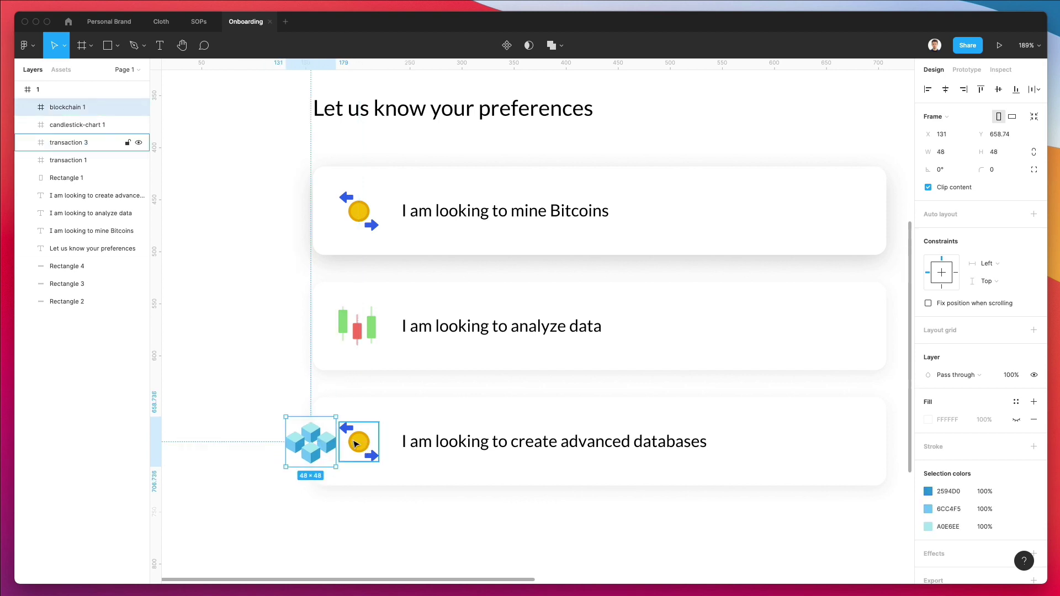
click(354, 442)
key(Delete)
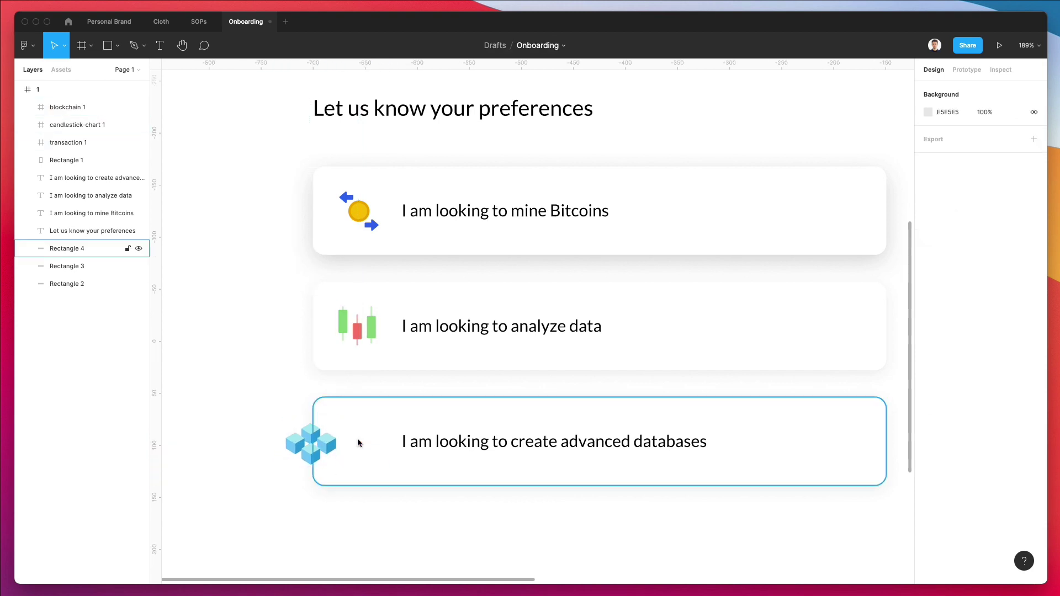
drag(325, 448, 368, 446)
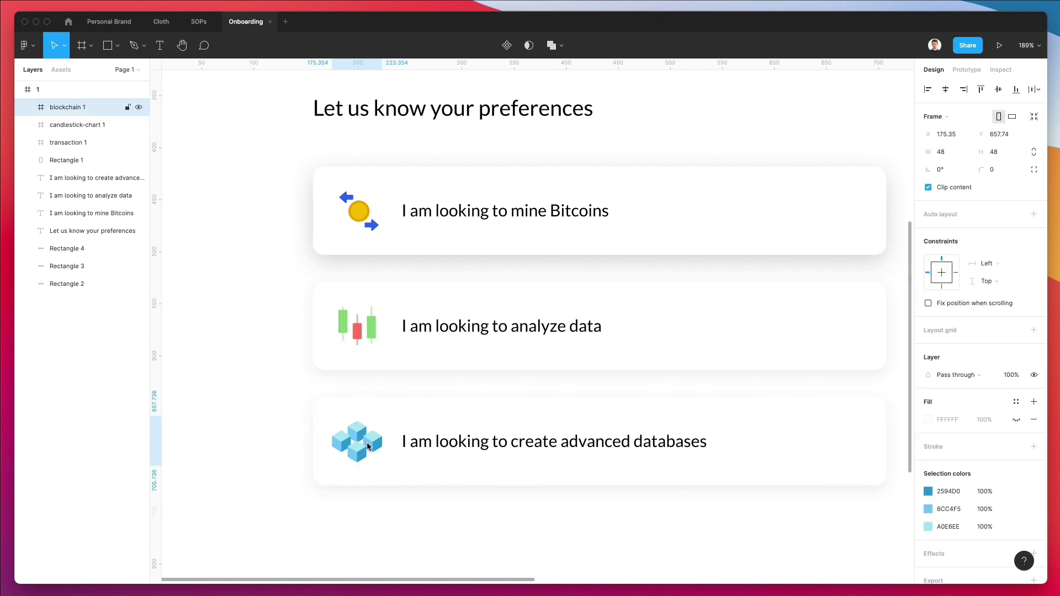
scroll(369, 447, up, 5)
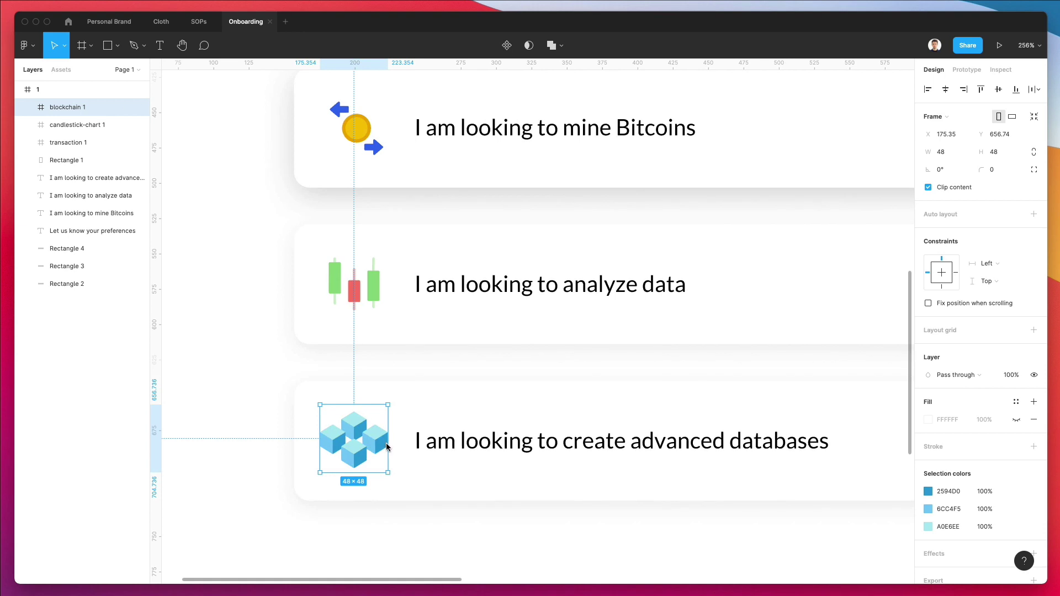
drag(386, 447, 384, 447)
key(Right)
key(Right)
key(Right)
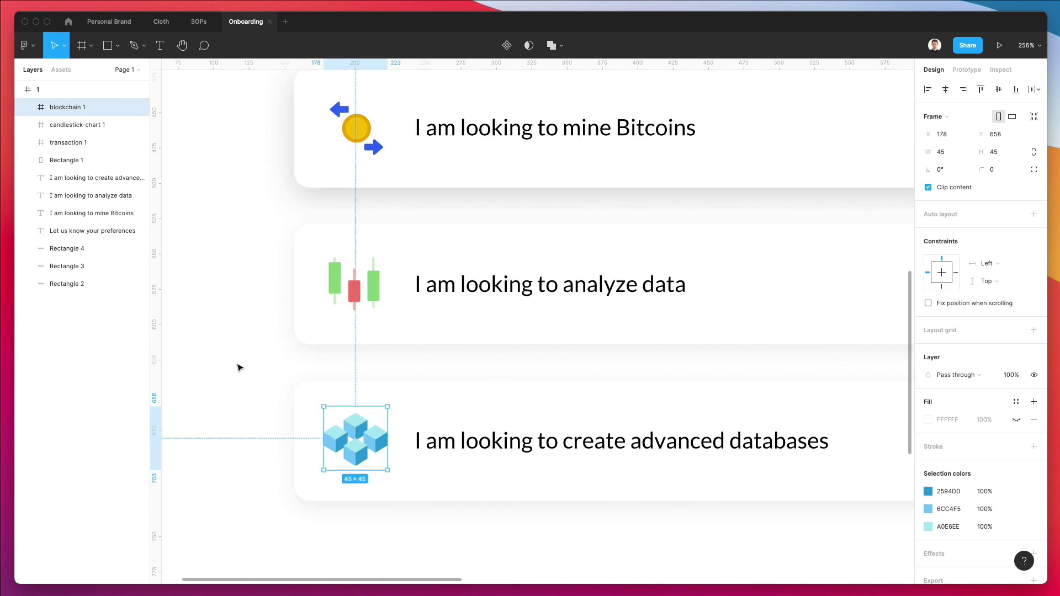
click(239, 361)
Move the lower two cards up so all three cards are evenly spaced
scroll(240, 360, down, 5)
scroll(240, 360, down, 3)
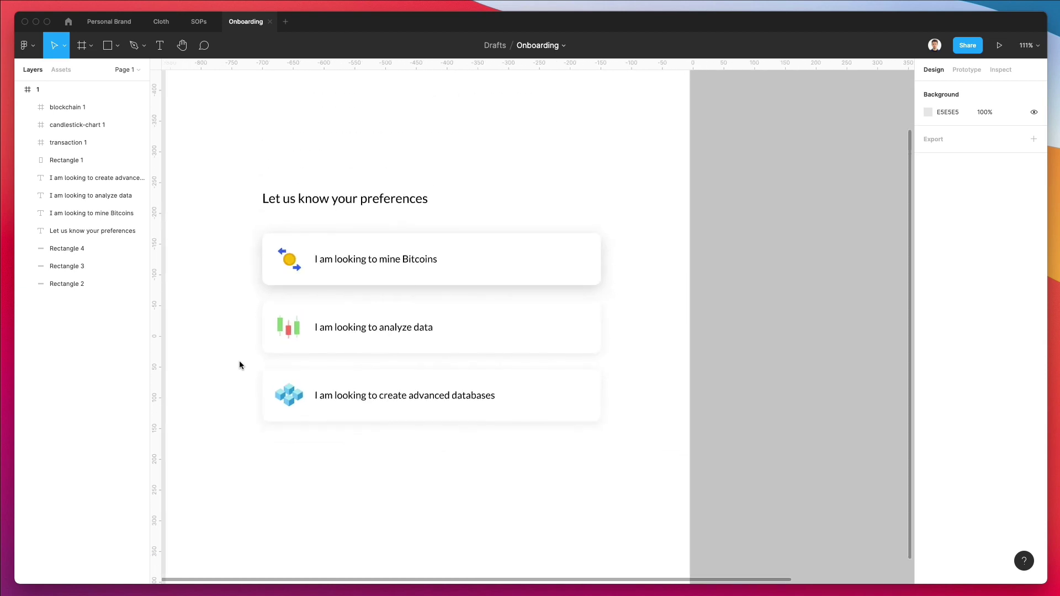
drag(239, 297, 210, 363)
key(shift+Up)
key(shift+Up)
key(Up)
key(Up)
key(Up)
click(618, 306)
Select the screen's content and centre it in the frame
scroll(627, 308, left, 1)
scroll(622, 300, down, 3)
scroll(623, 299, up, 3)
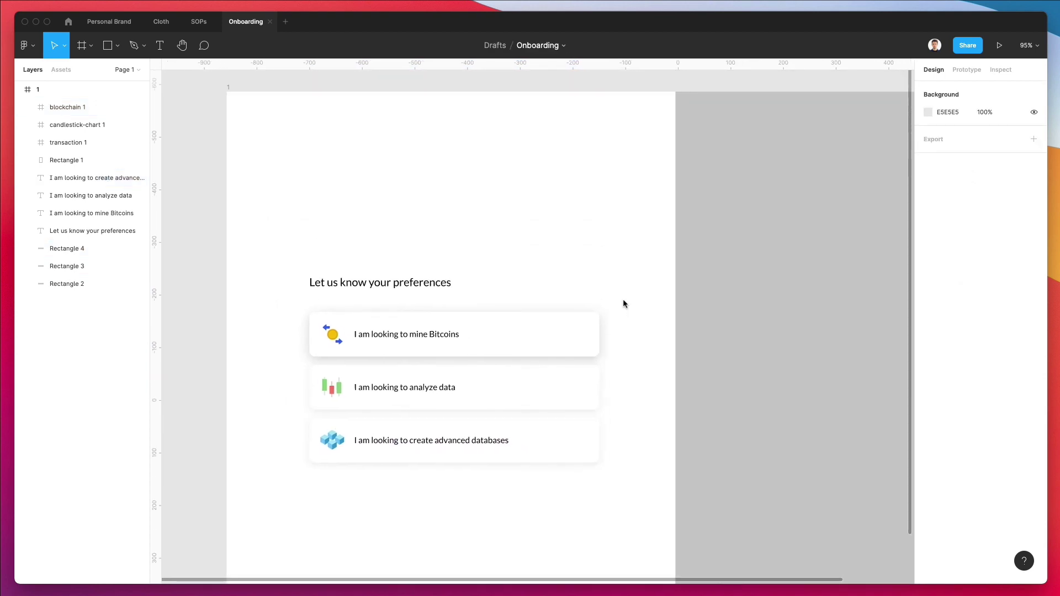
scroll(622, 301, right, 2)
drag(271, 251, 505, 491)
drag(437, 361, 438, 354)
Duplicate the first card with its text below the option list
click(520, 226)
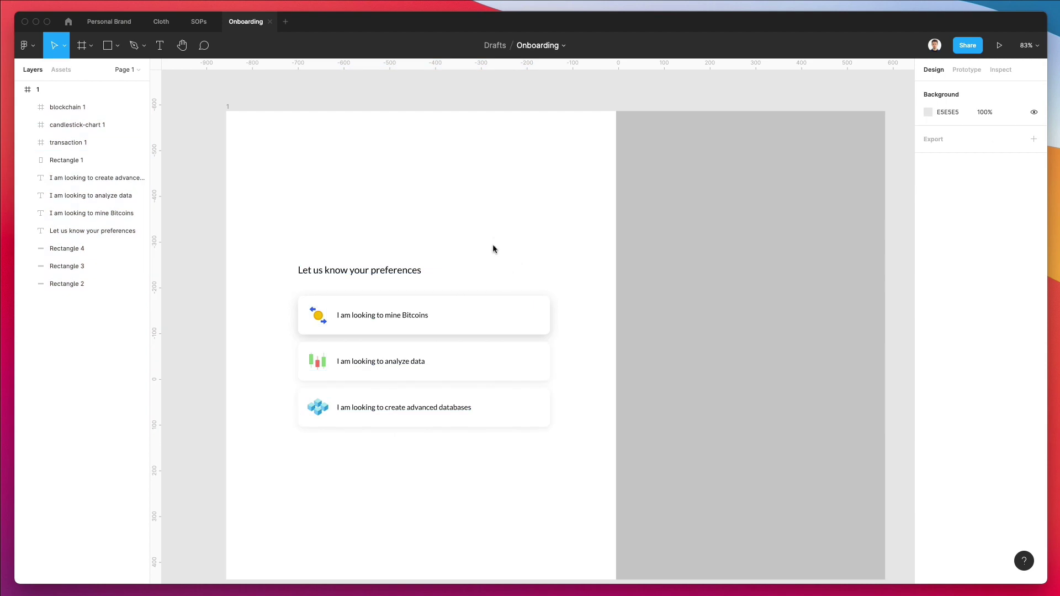
scroll(492, 241, down, 3)
click(380, 220)
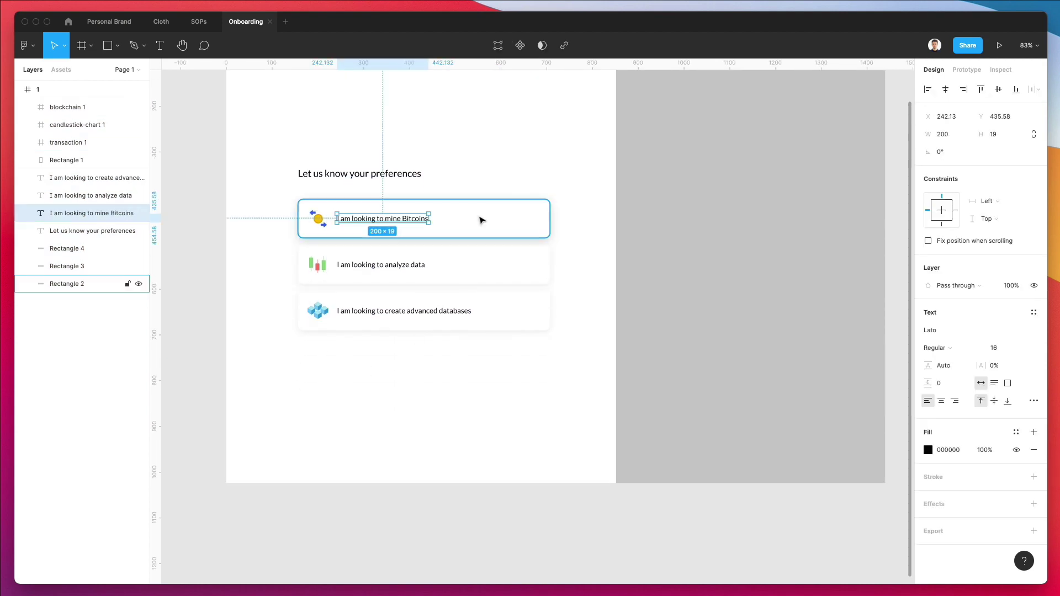
shift+click(479, 219)
drag(480, 227, 475, 373)
click(460, 409)
Retype the duplicate's label as 'Continue' and narrow the card to 126.89 wide
double_click(397, 372)
text(Coninuet)
click(416, 386)
drag(550, 371, 374, 376)
drag(298, 371, 363, 359)
Centre the Continue label in the button and switch it to Lato Heavy
shift+click(353, 372)
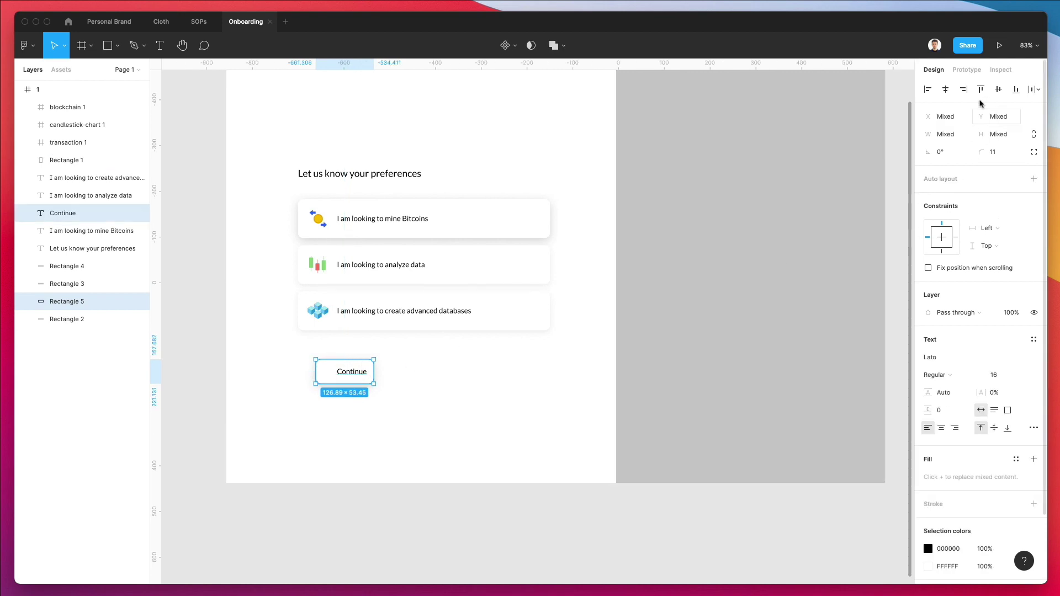
click(946, 94)
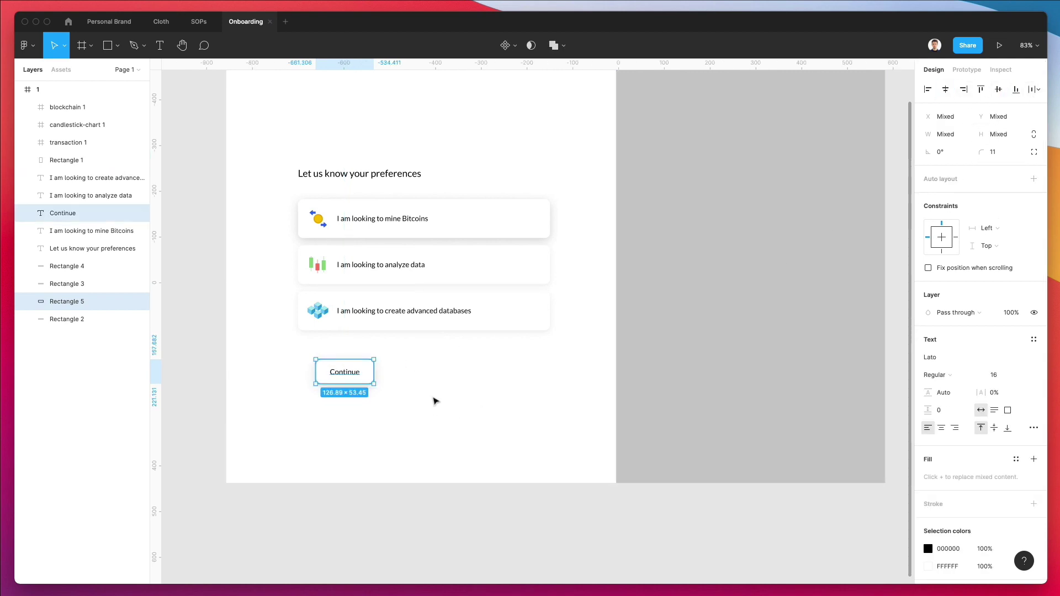
click(409, 391)
click(348, 372)
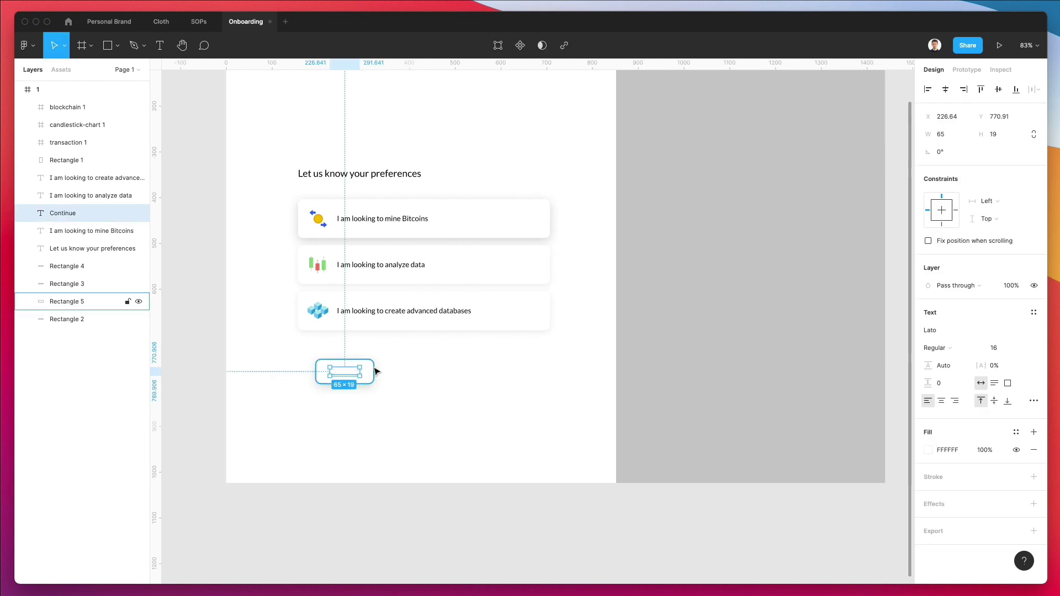
click(981, 351)
click(956, 372)
click(480, 398)
click(359, 364)
Switch the button fill to a linear gradient with a vivid blue 0057FF stop
scroll(356, 359, up, 5)
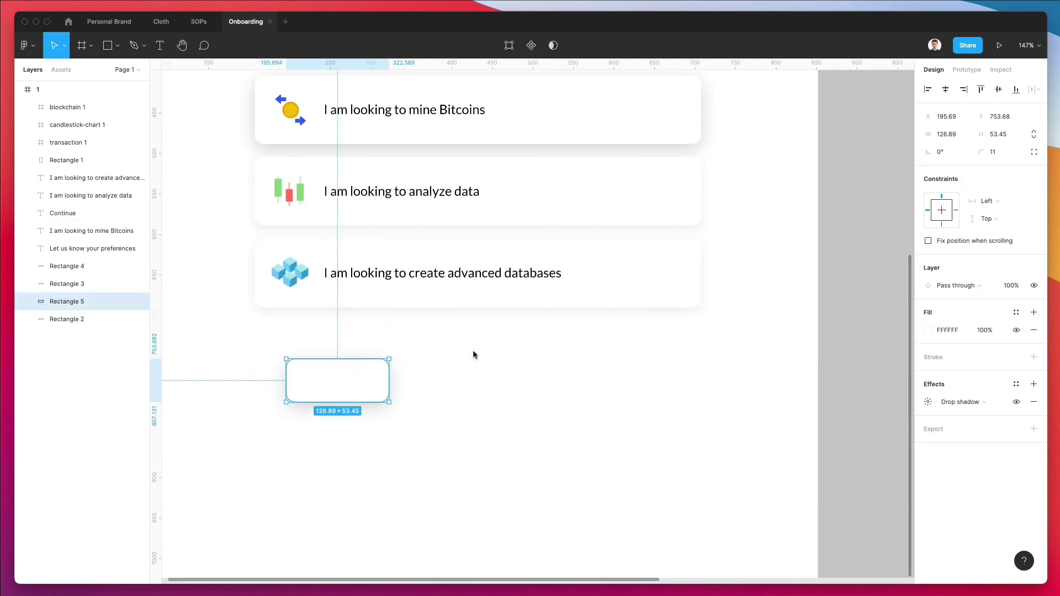
click(930, 334)
click(809, 297)
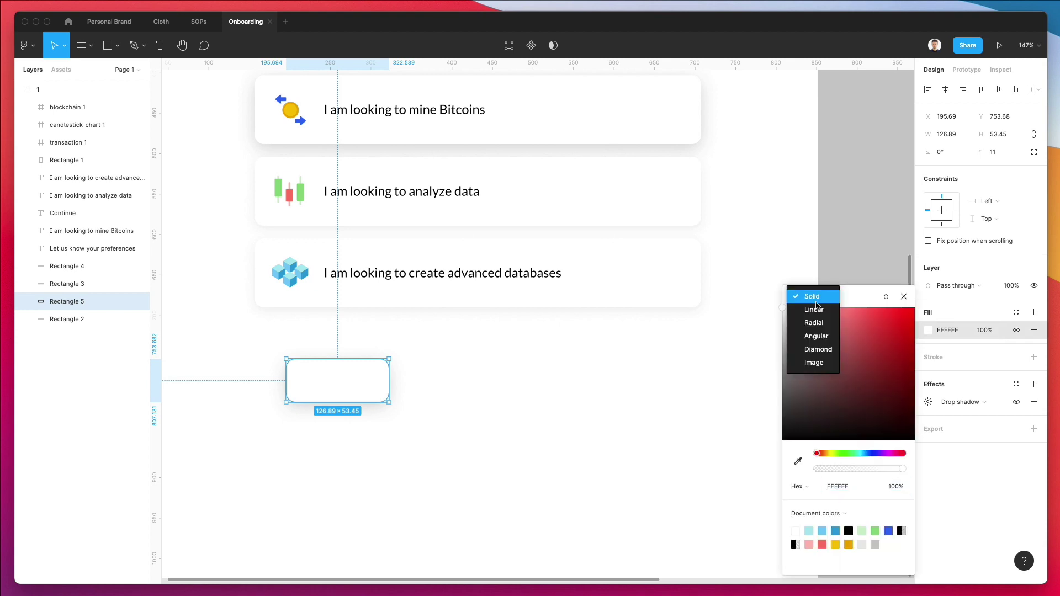
click(822, 310)
click(872, 454)
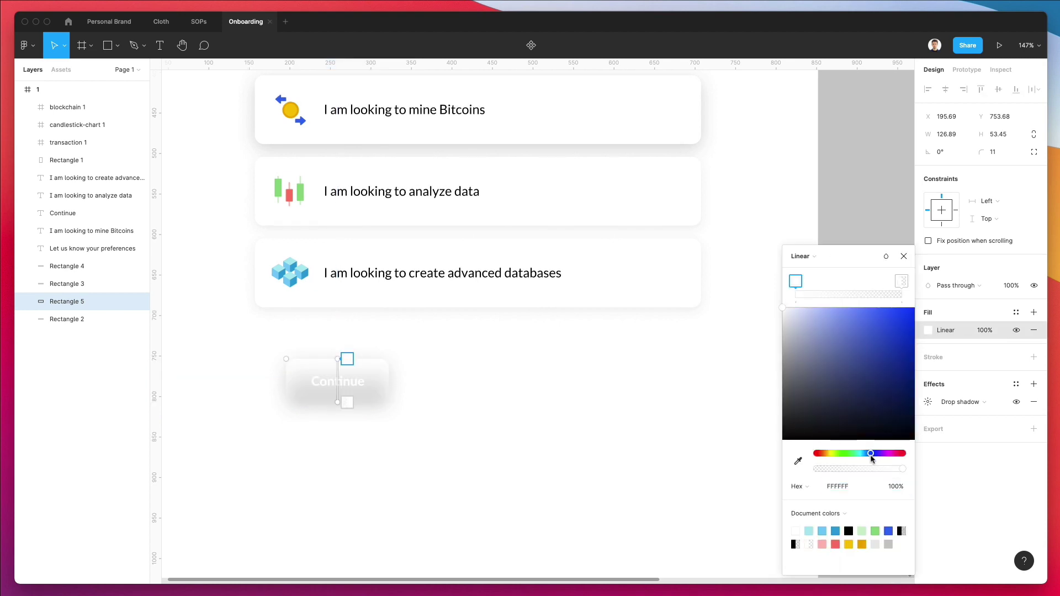
drag(855, 346, 914, 308)
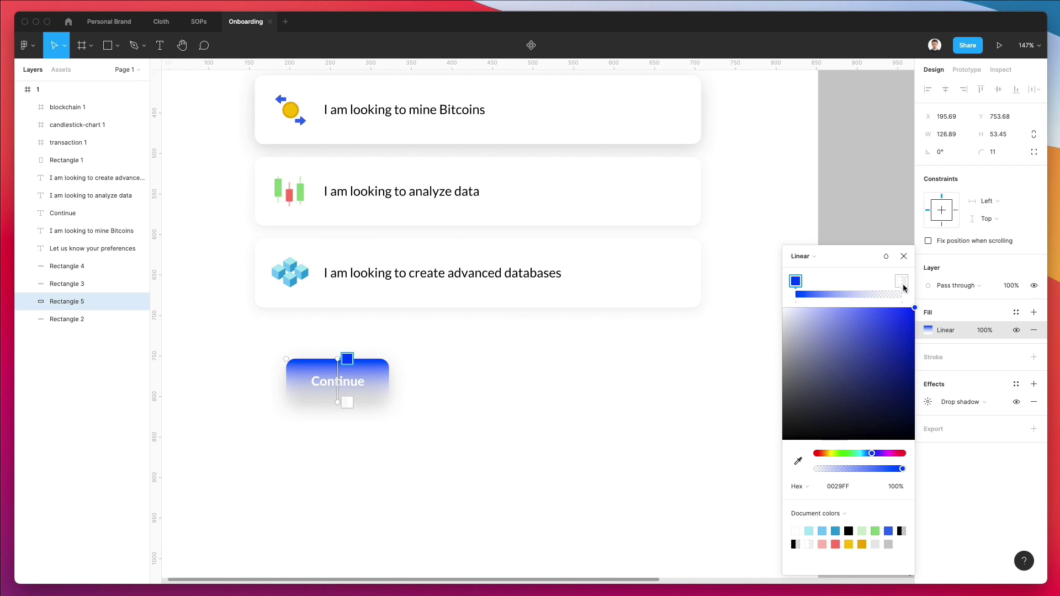
click(868, 454)
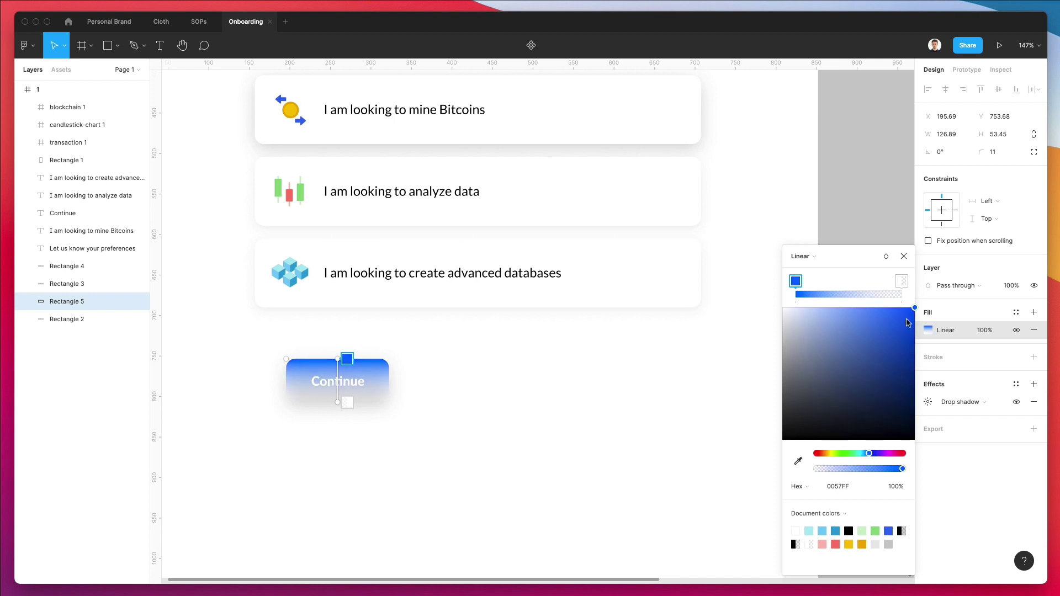
click(835, 488)
key(ctrl+c)
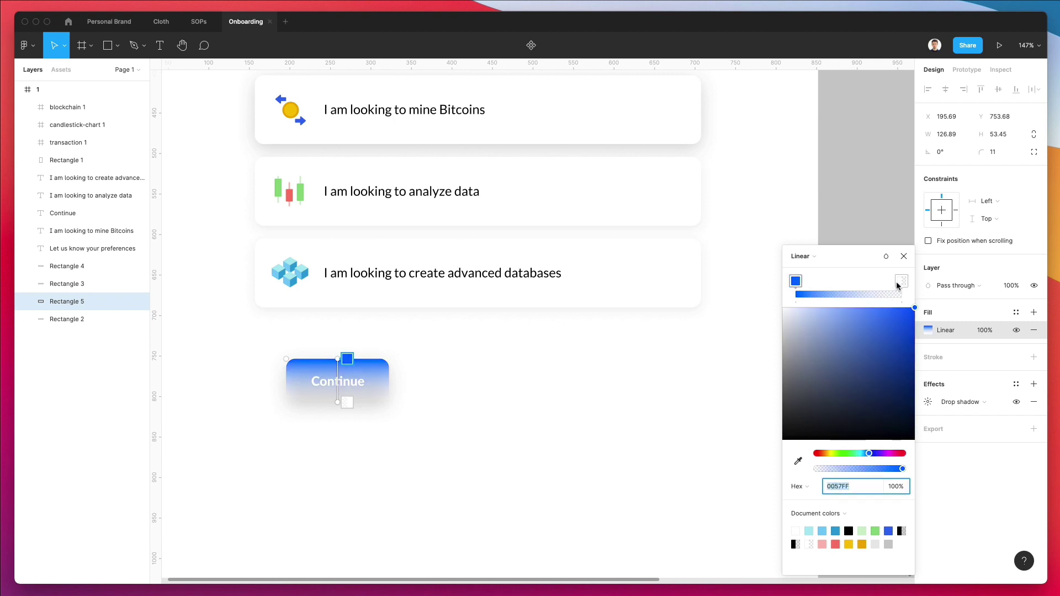
Make the second gradient stop opaque 0057FF and lighten the first stop to 0075FF
click(901, 281)
click(839, 486)
key(ctrl+v)
key(Return)
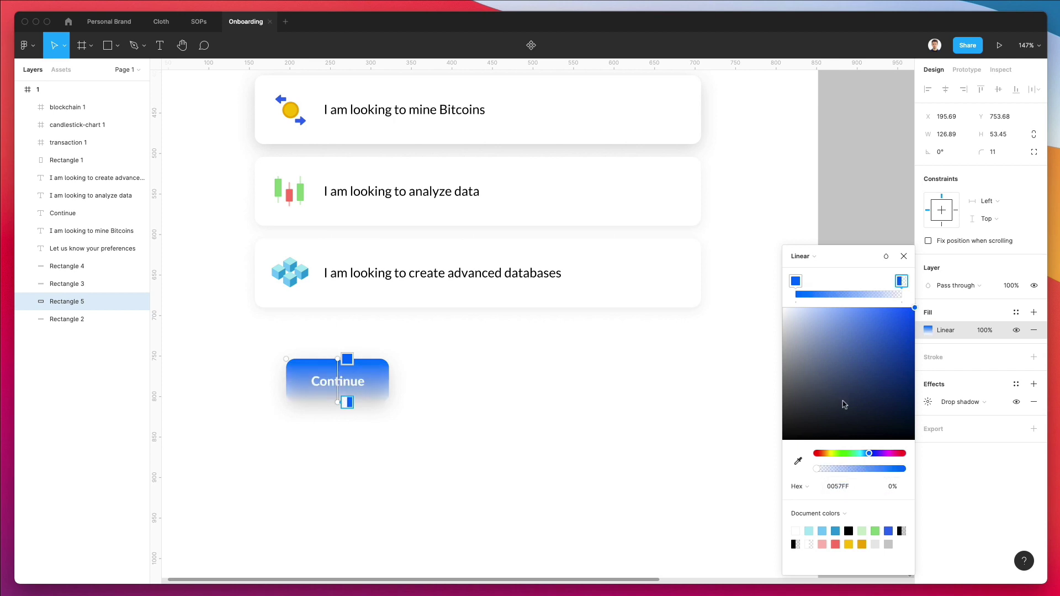
drag(857, 470, 1037, 481)
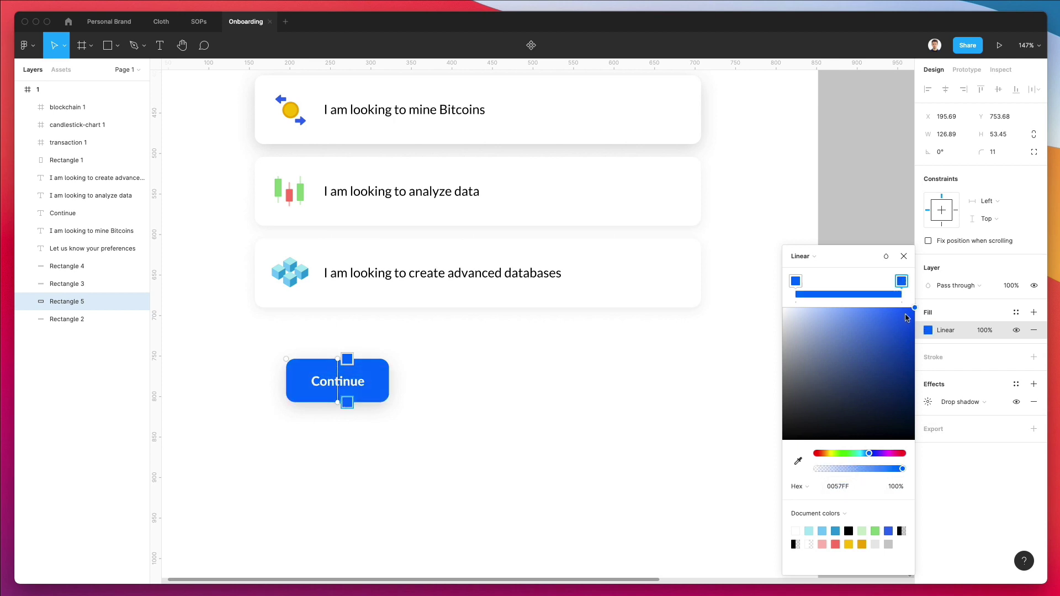
click(796, 283)
drag(869, 454, 867, 455)
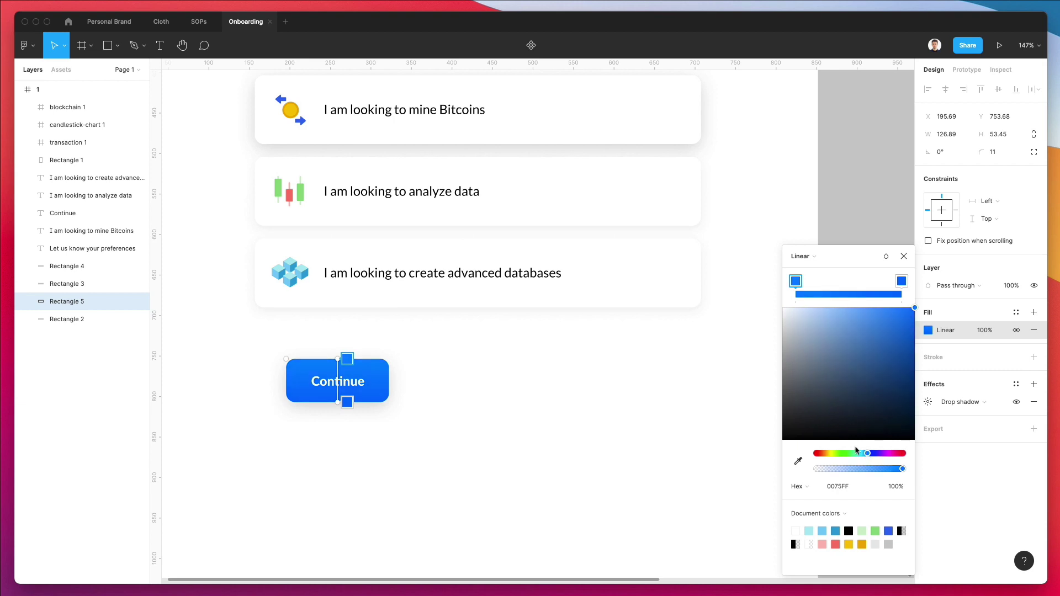
click(383, 375)
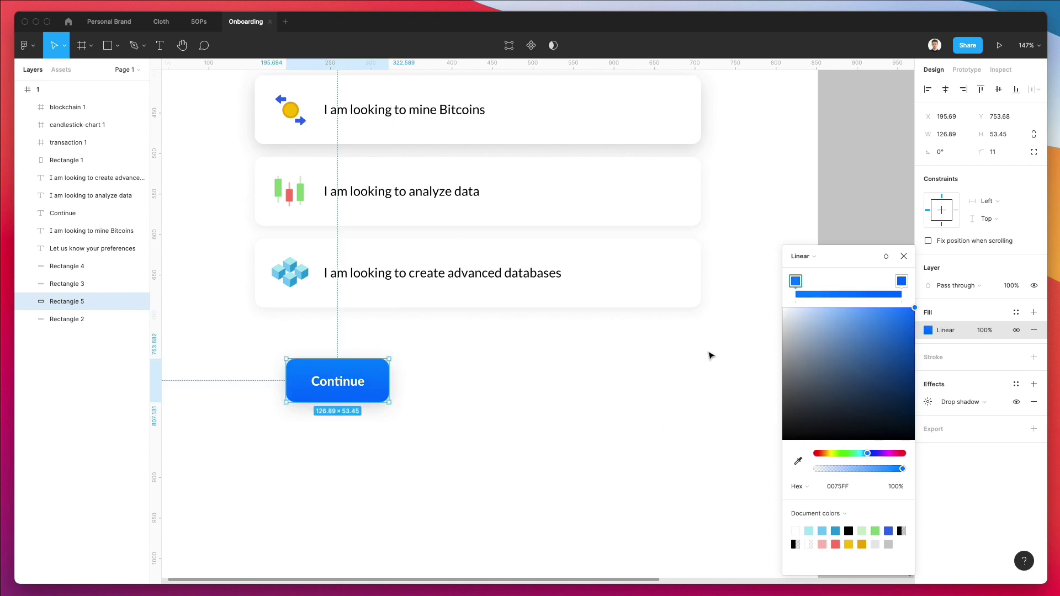
Give the button a drop shadow in blue 0075FF at 28% opacity
click(833, 491)
key(ctrl+c)
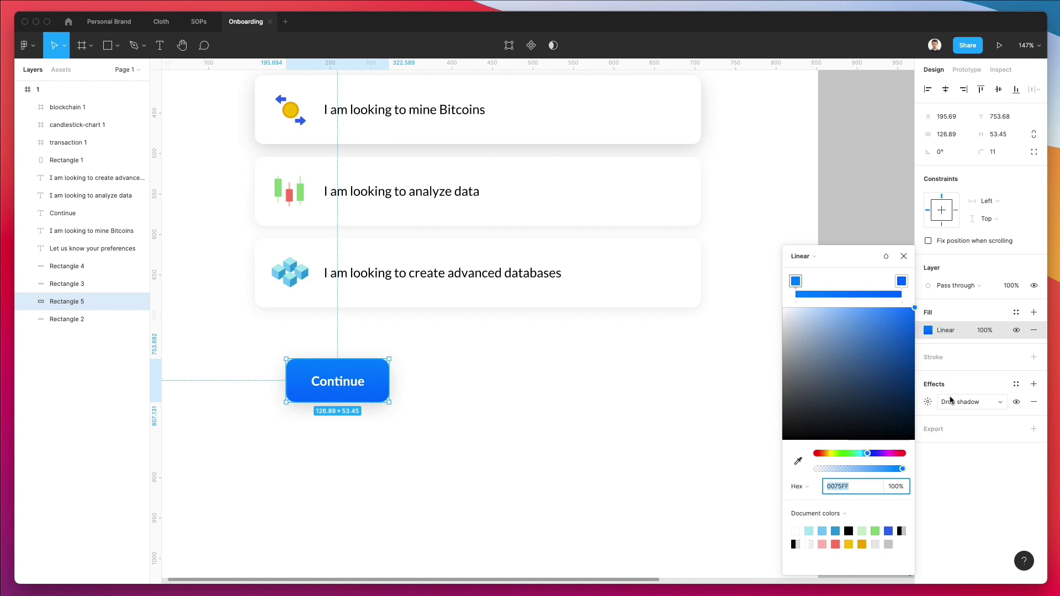
click(929, 402)
click(862, 468)
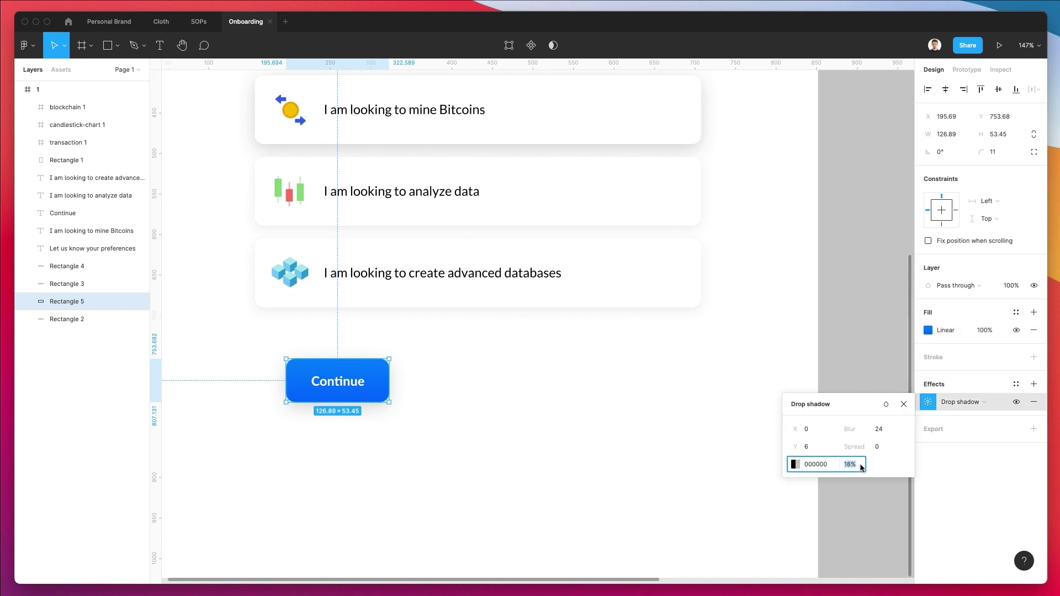
click(794, 465)
key(ctrl+v)
key(Return)
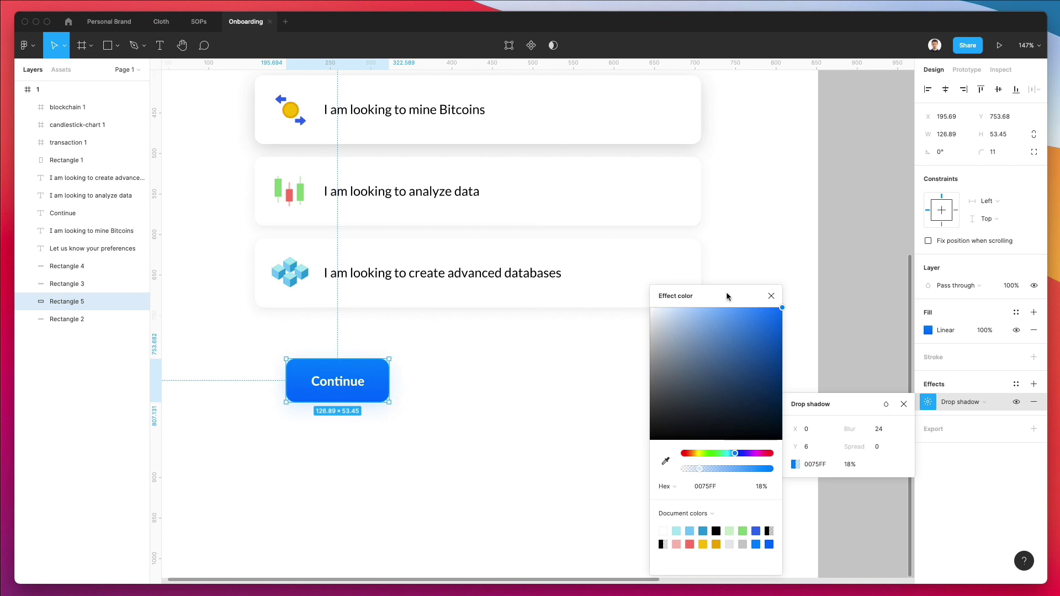
click(857, 467)
key(shift+Up)
key(shift+Up)
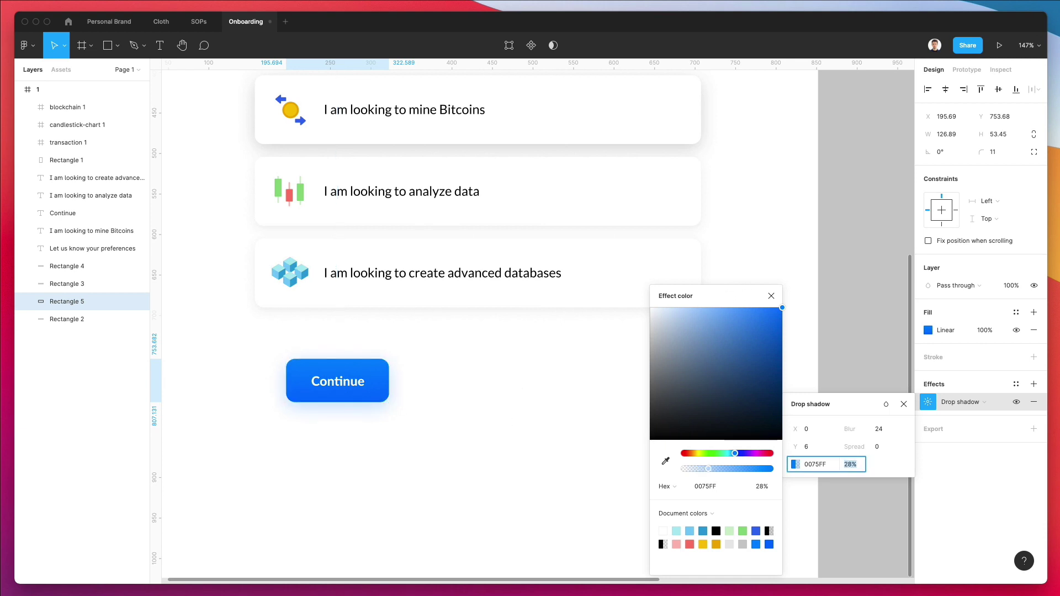
key(shift+Down)
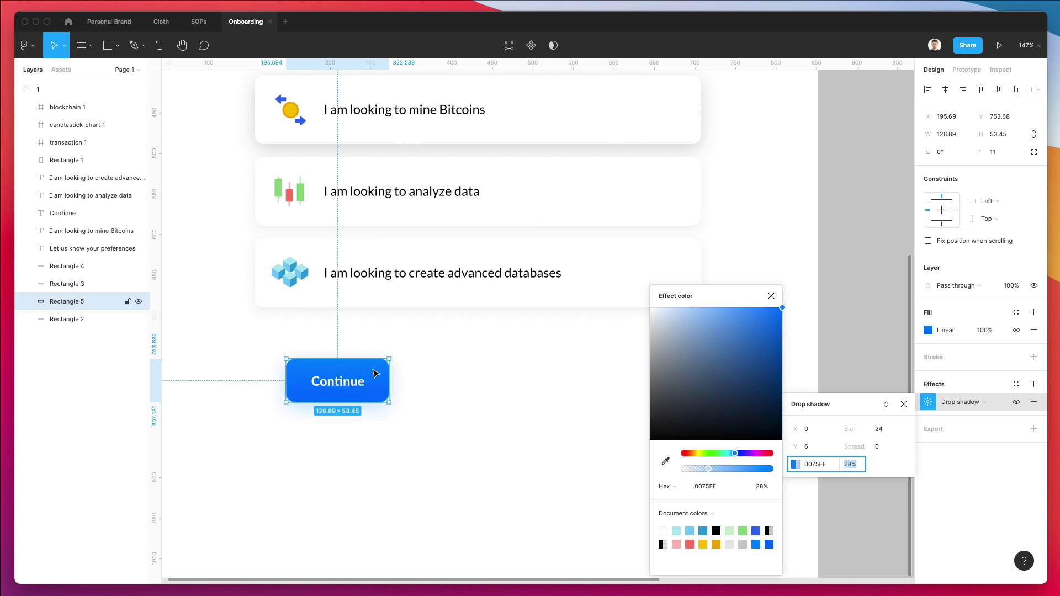
key(Escape)
click(363, 383)
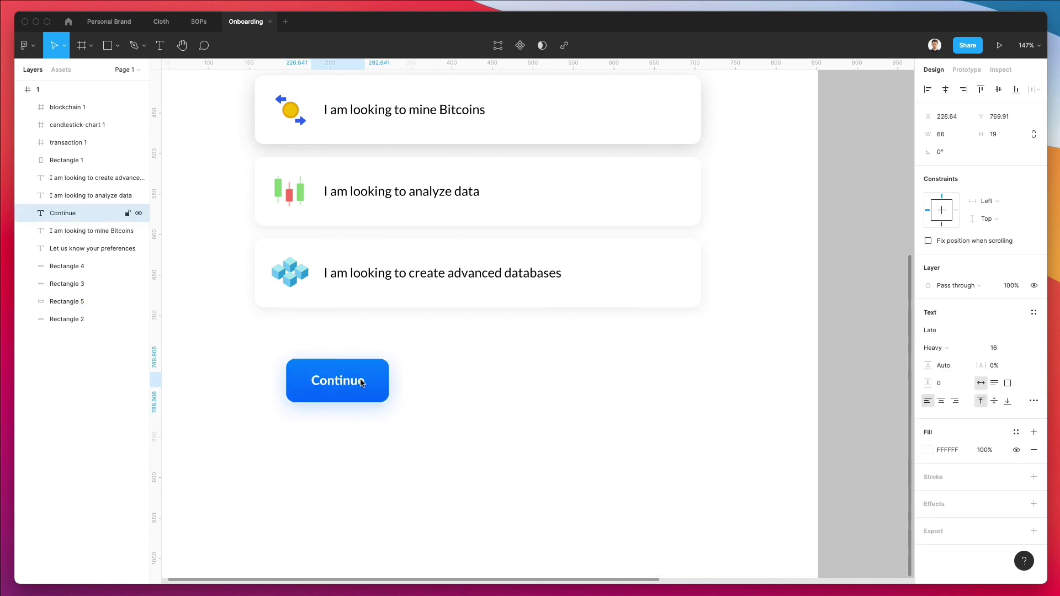
Move the whole Continue button to line up with the cards' right edge
drag(485, 368, 287, 409)
drag(348, 380, 660, 359)
scroll(492, 340, down, 5)
click(492, 340)
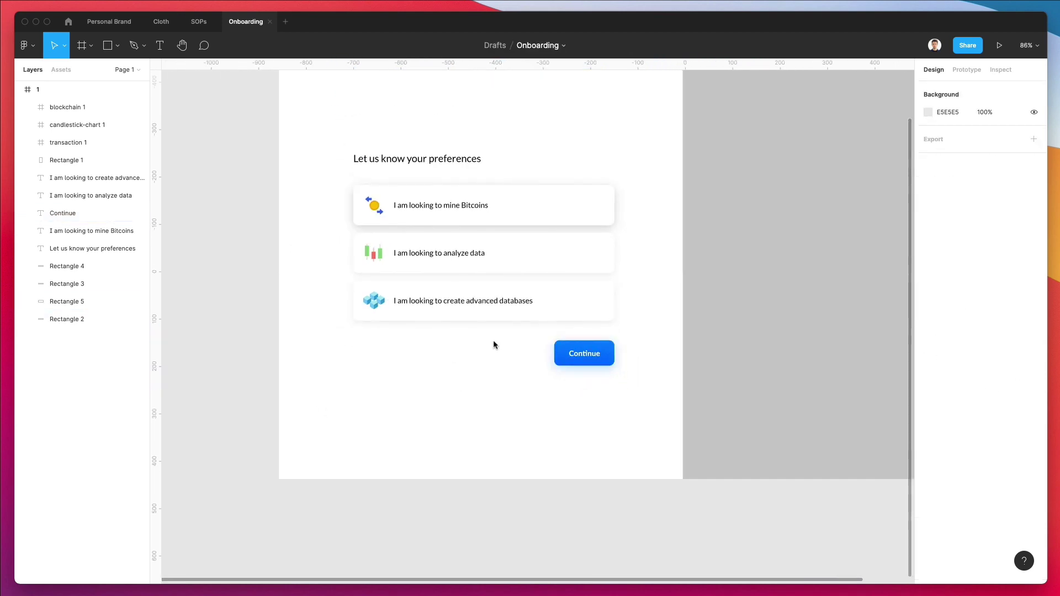
scroll(493, 340, up, 2)
scroll(492, 340, right, 1)
scroll(463, 337, up, 3)
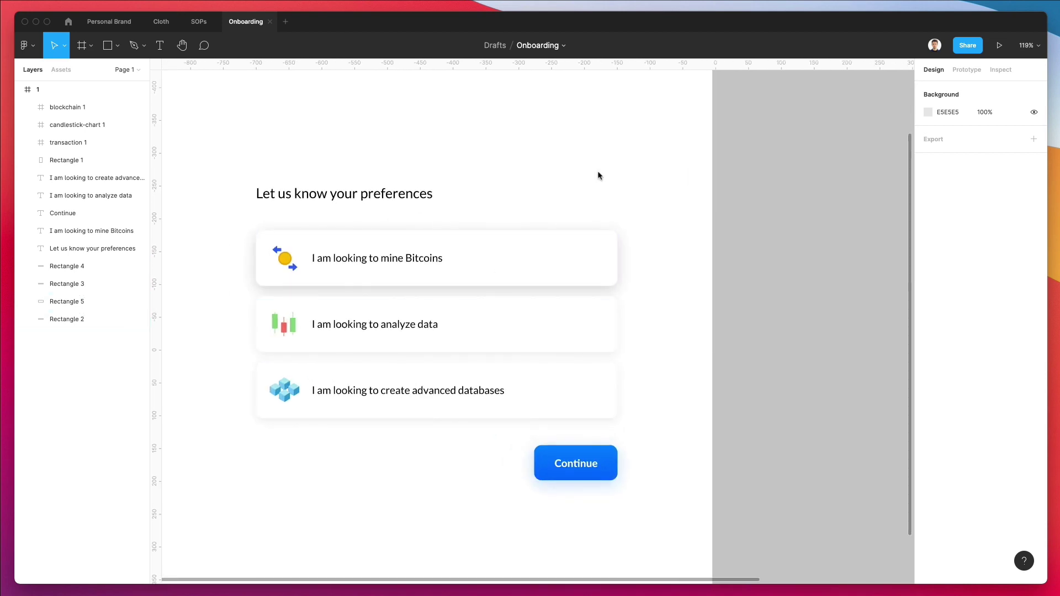
scroll(657, 263, up, 1)
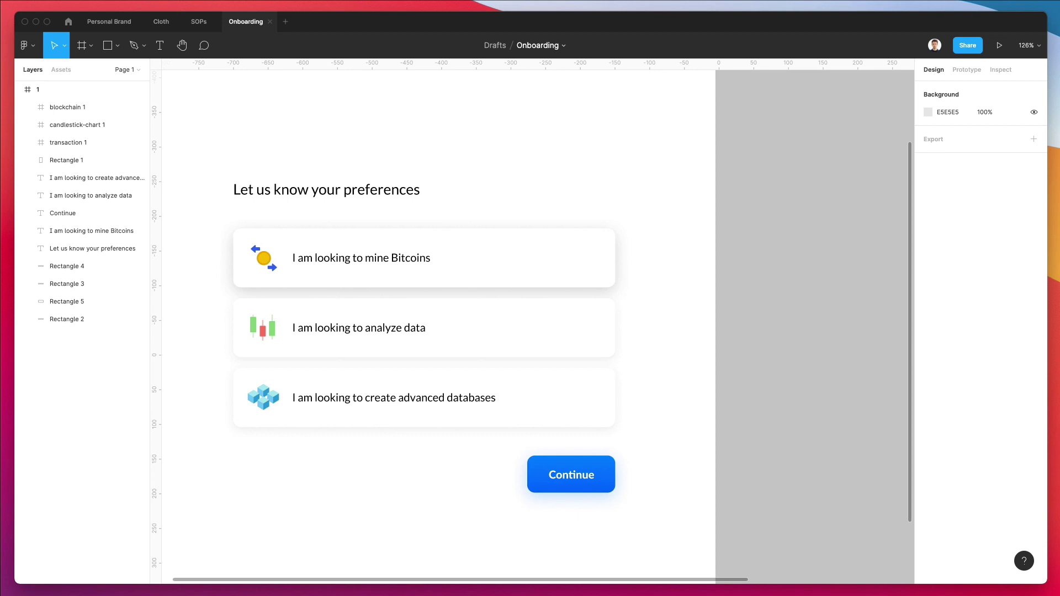
Search Nucleo for 'arrow' glyph icons and drag the chevron onto the Figma design
key(super+Tab)
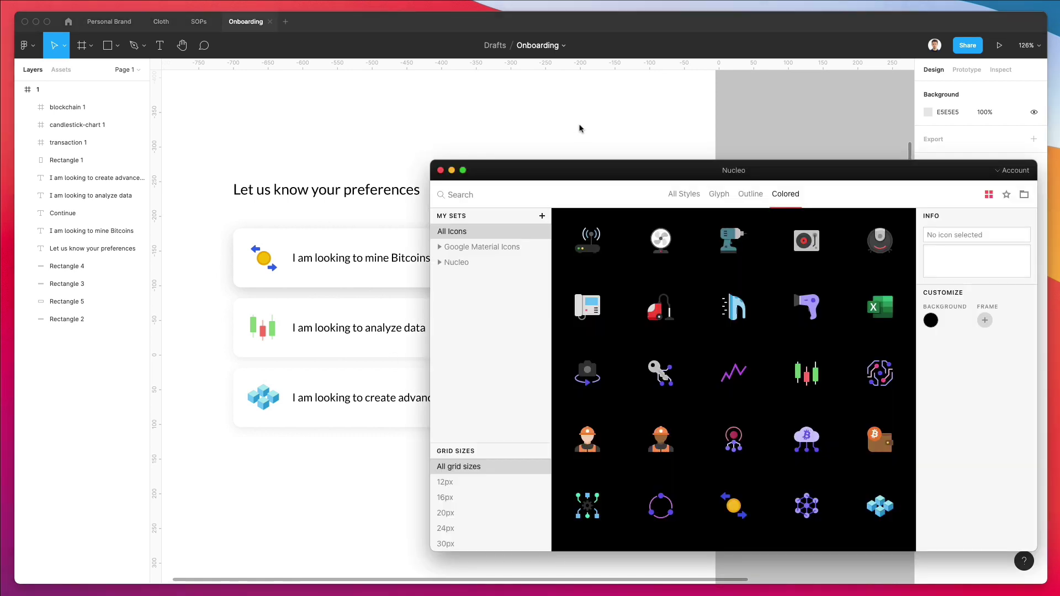
text(arrow)
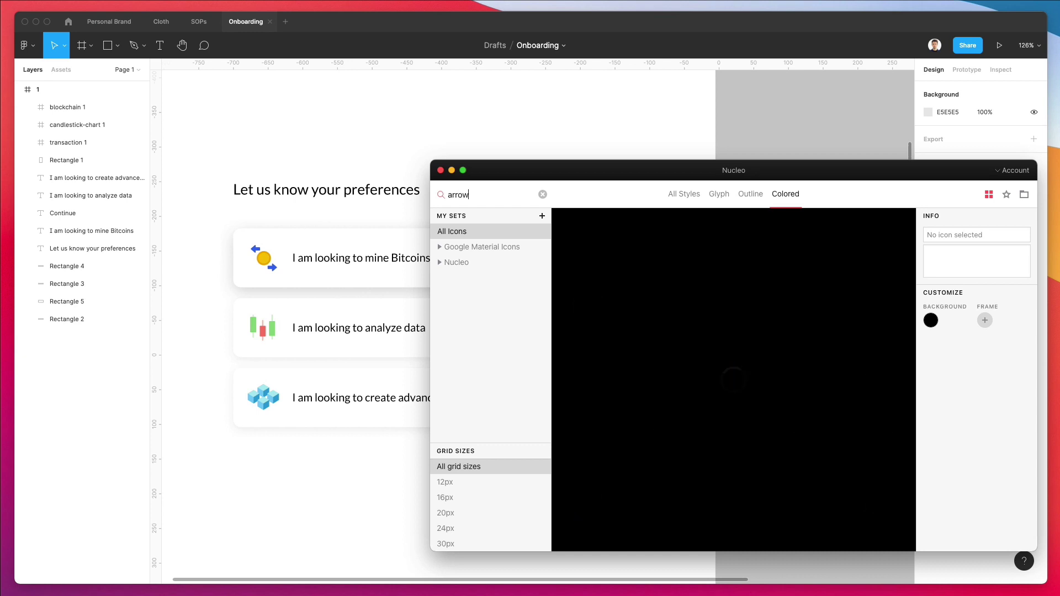
scroll(706, 226, down, 10)
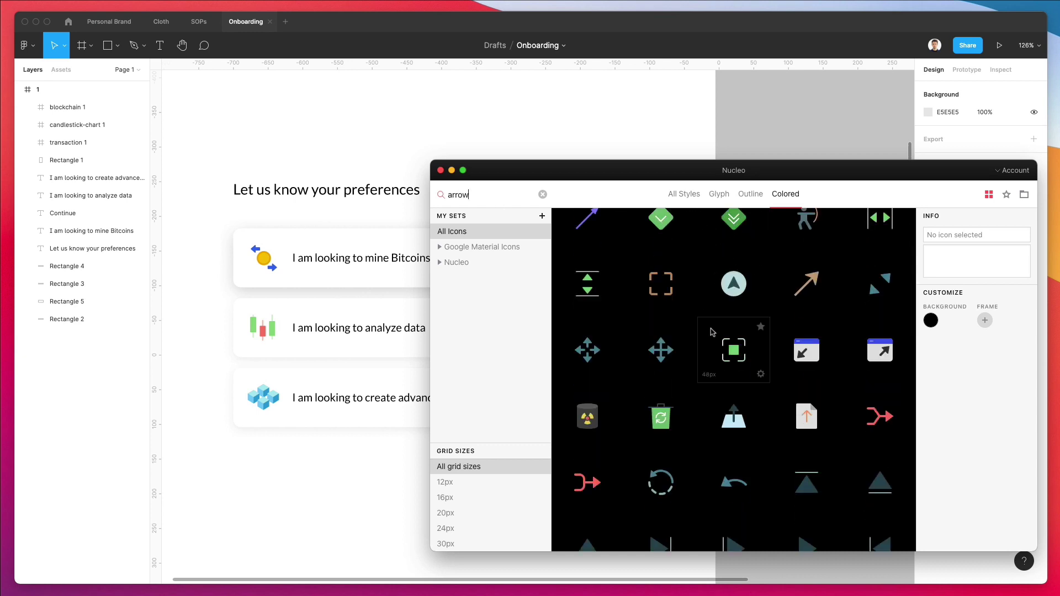
click(721, 195)
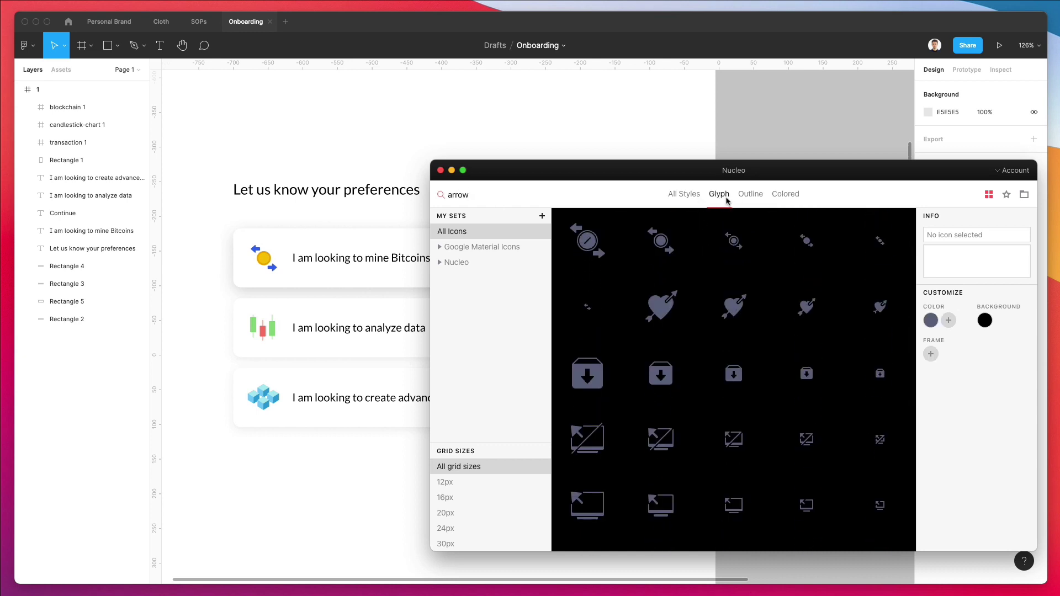
scroll(294, 281, right, 3)
scroll(294, 281, down, 2)
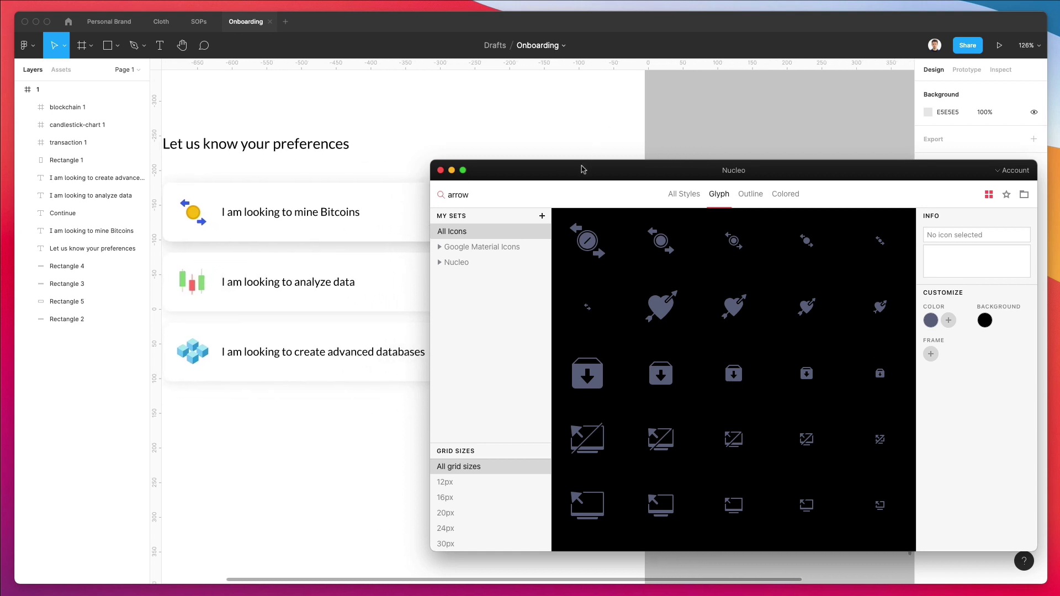
drag(581, 169, 813, 168)
scroll(847, 287, down, 10)
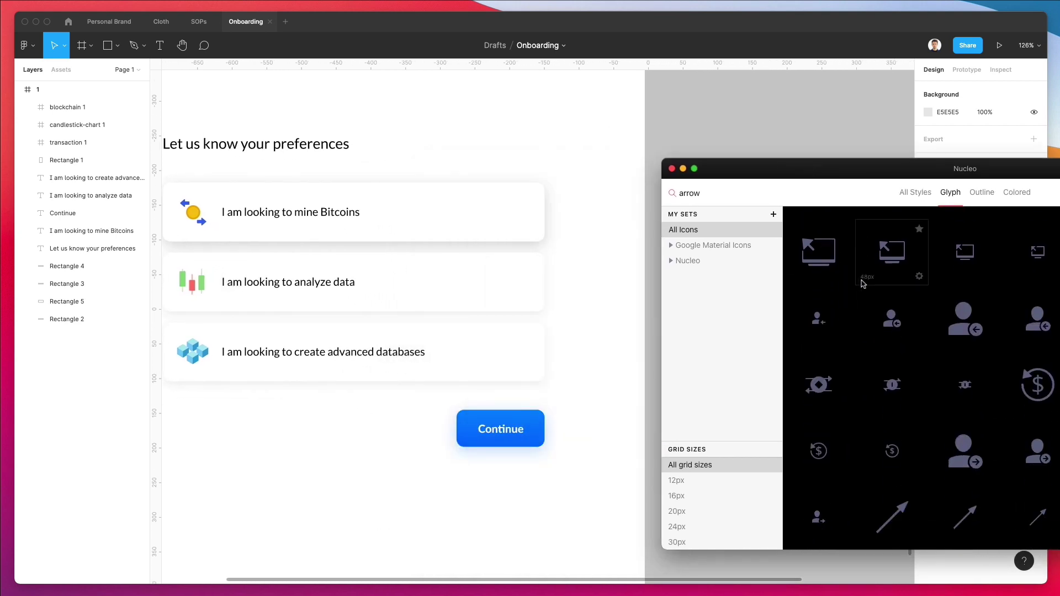
scroll(883, 310, down, 1)
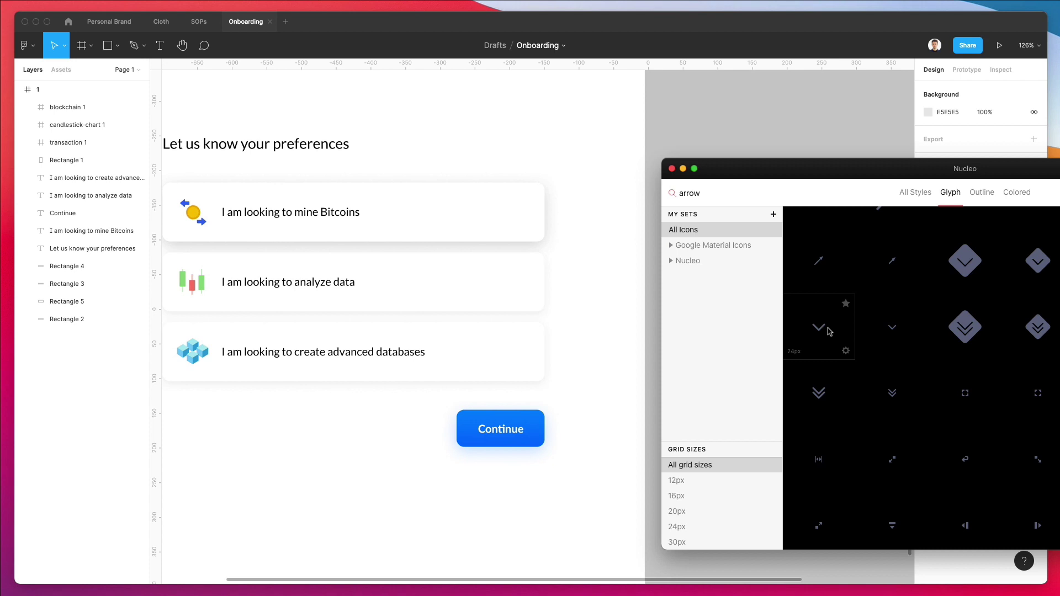
drag(821, 334, 537, 313)
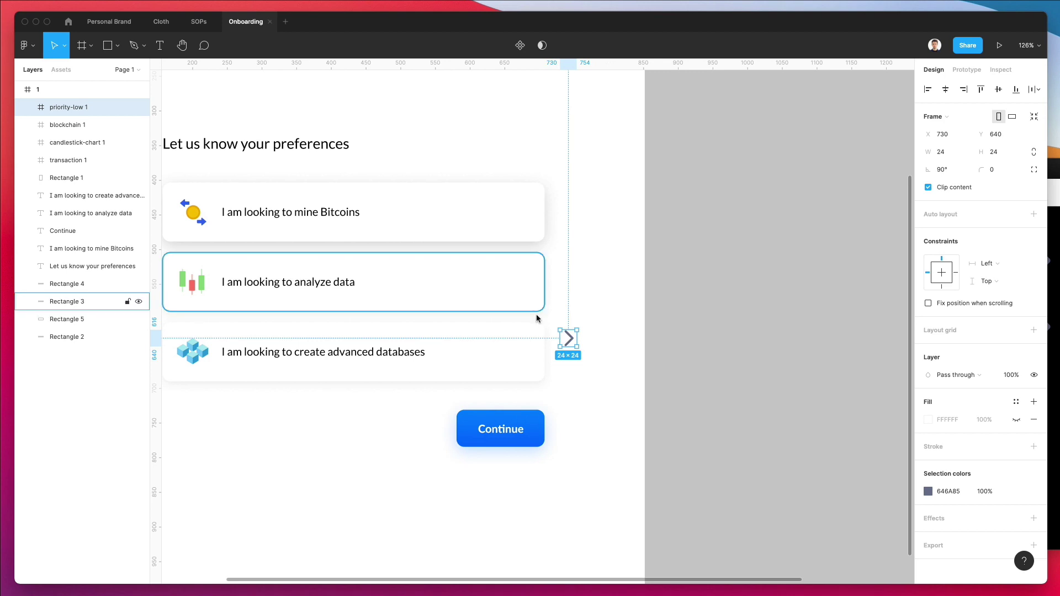
Unwrap the chevron, colour it light grey BCC0D1, resize it and fit it into a card
key(super+shift+g)
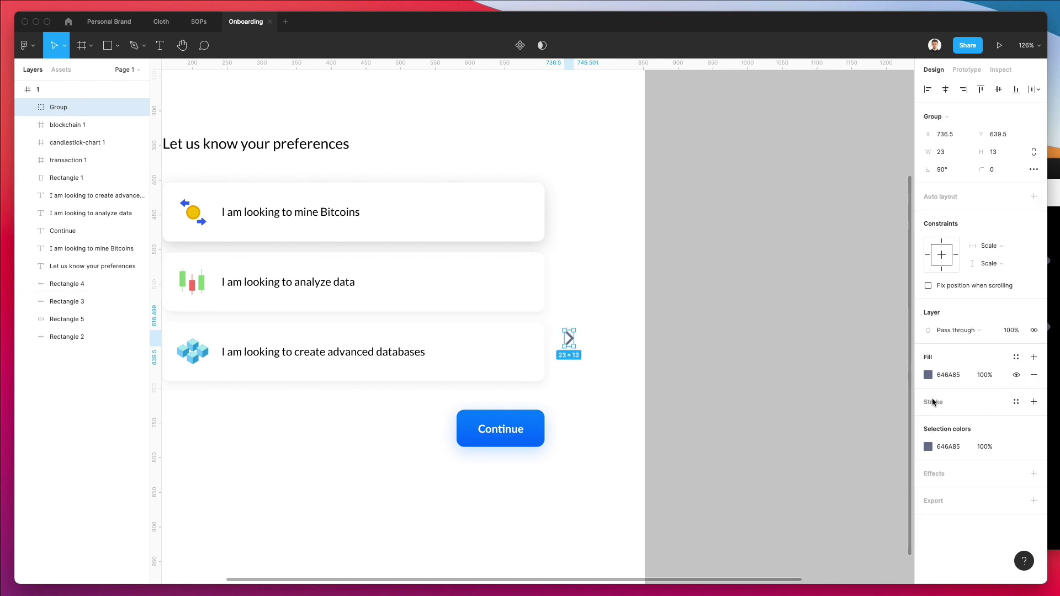
click(928, 376)
drag(795, 340, 794, 334)
key(Escape)
scroll(569, 337, up, 5)
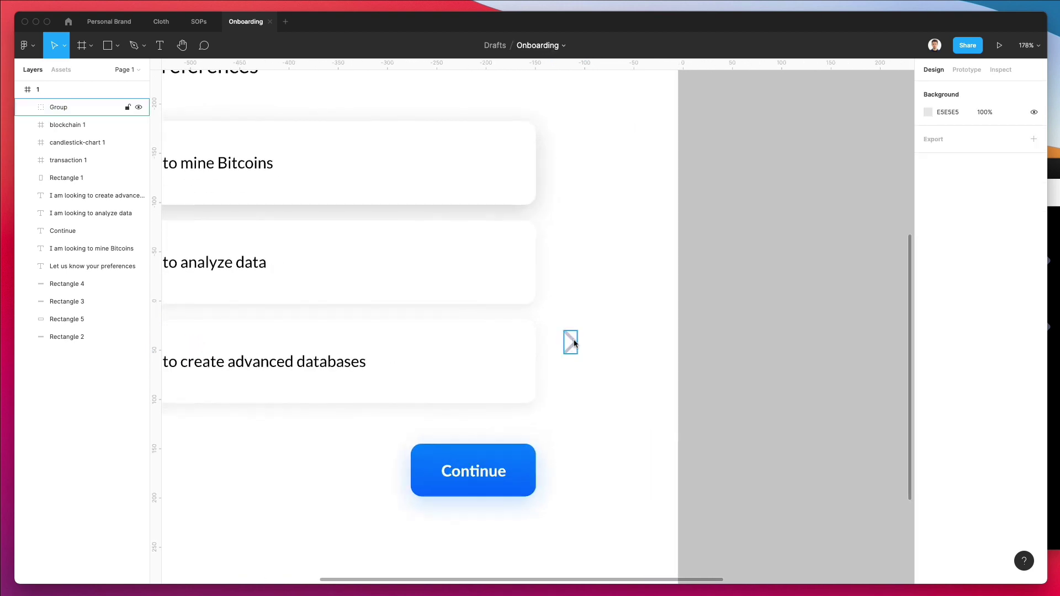
drag(579, 330, 518, 359)
key(shift+Left)
key(Right)
key(Right)
key(Right)
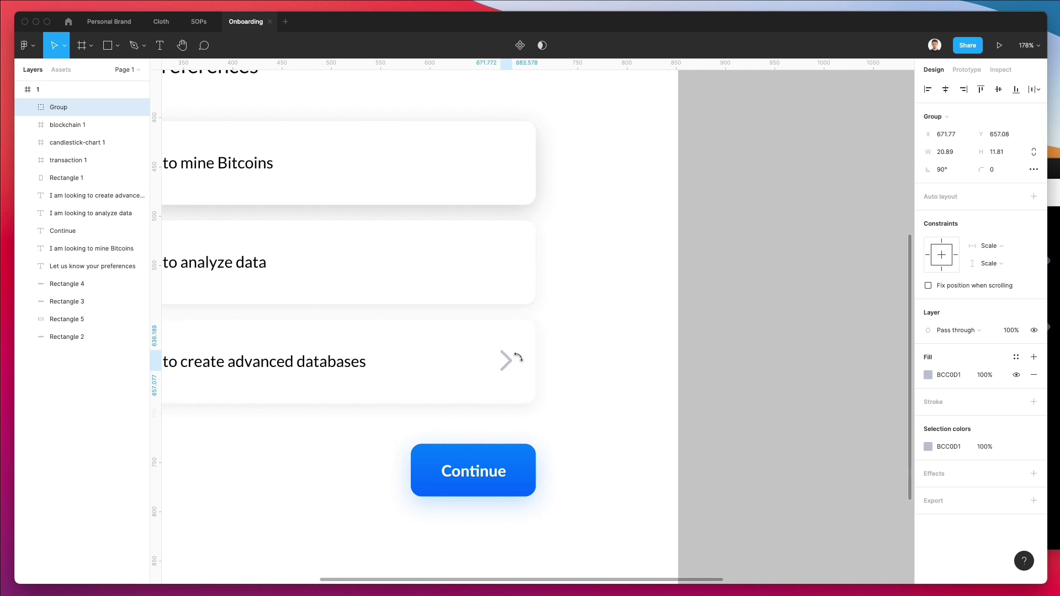
scroll(518, 357, up, 3)
Duplicate the chevron into the other two option cards
drag(507, 396, 508, 300)
key(super+d)
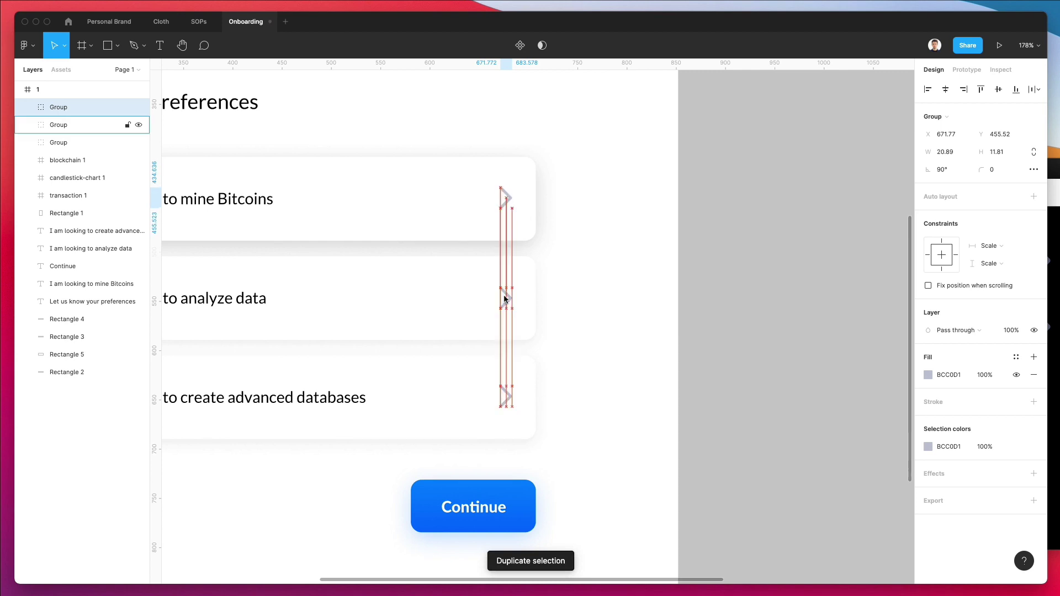
click(504, 300)
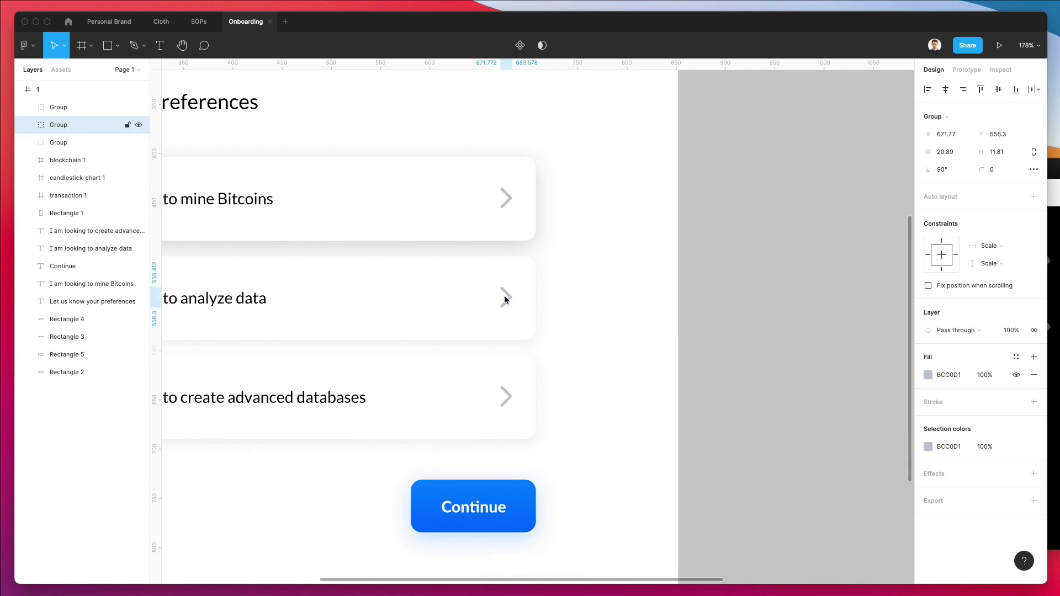
click(580, 300)
scroll(580, 300, down, 5)
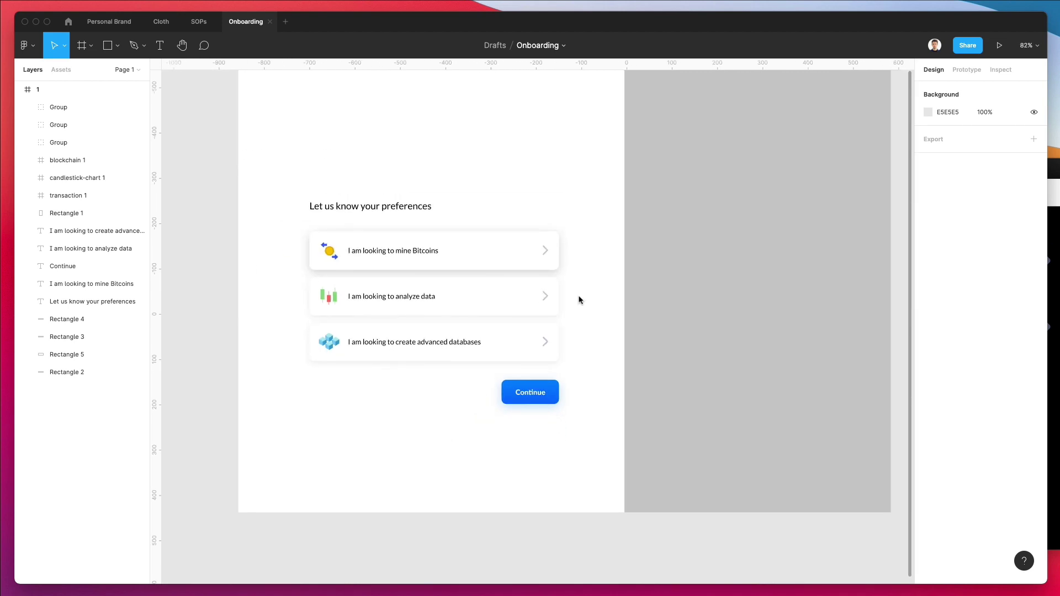
Nudge the preferences heading up slightly
scroll(579, 300, up, 2)
scroll(580, 300, right, 2)
click(341, 241)
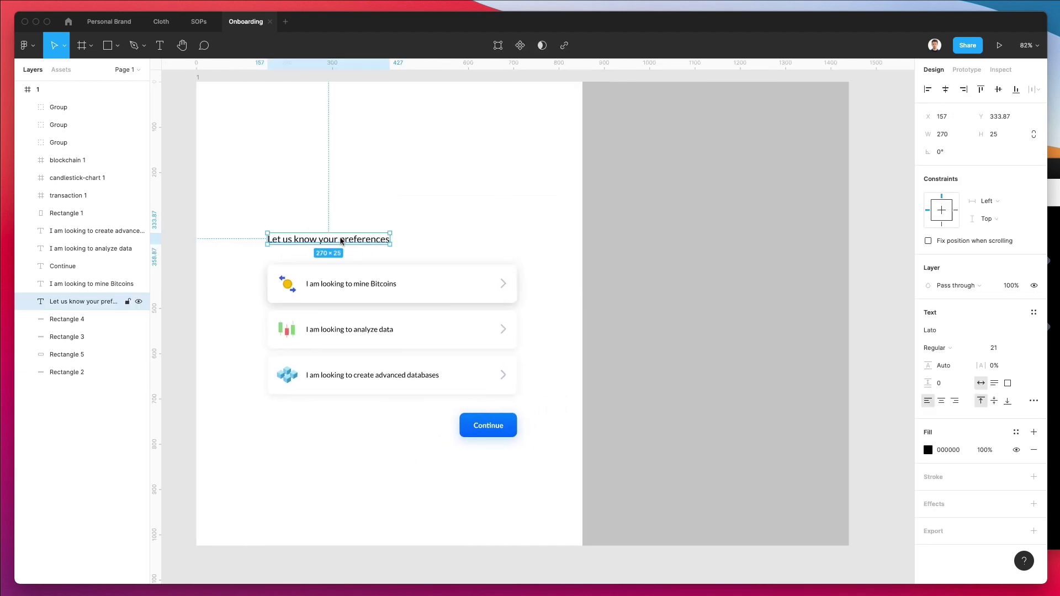
key(Up)
key(Up)
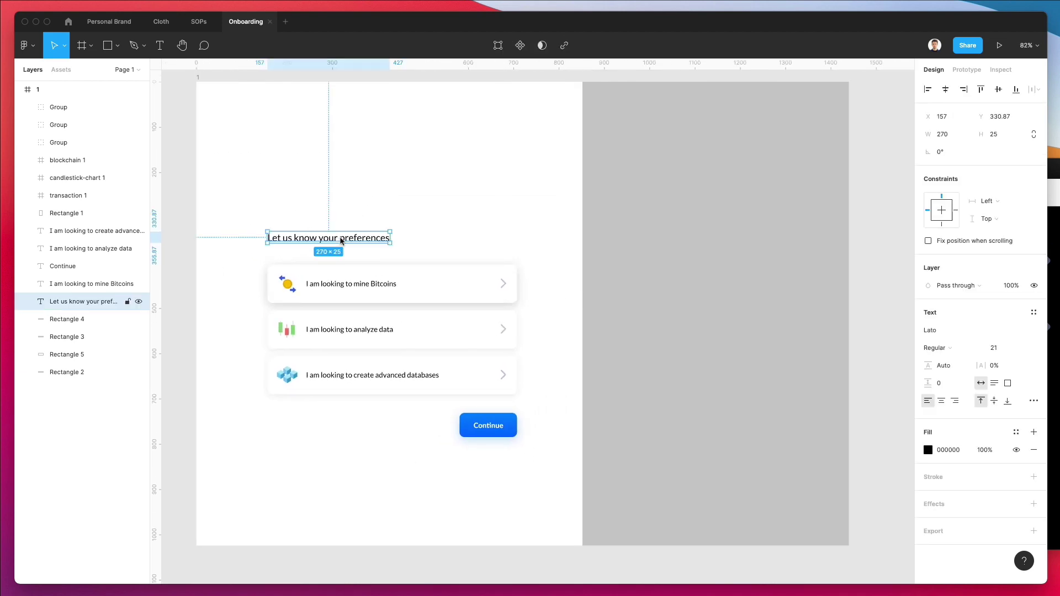
scroll(341, 241, right, 3)
Shift all the screen content up and copy the Continue label to the button's left
click(355, 220)
scroll(367, 236, left, 4)
drag(282, 215, 559, 490)
key(shift+Up)
key(shift+Up)
key(shift+Up)
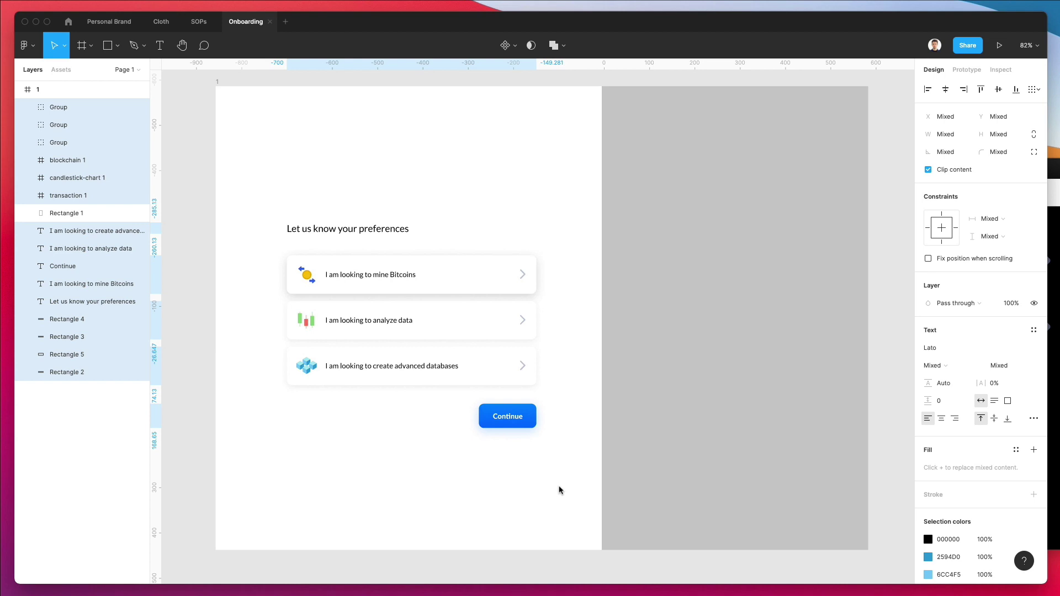
click(480, 488)
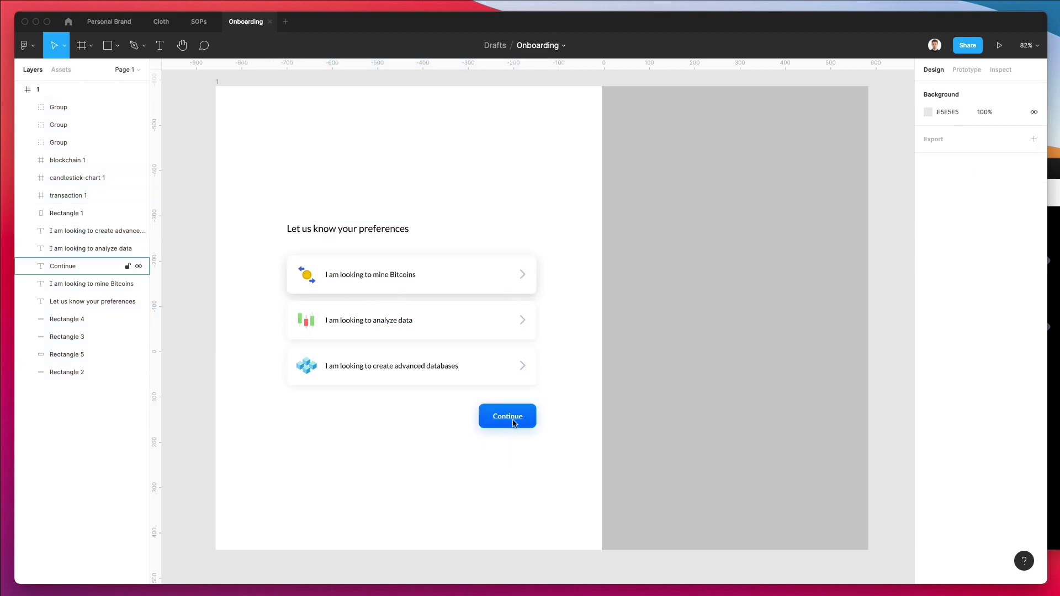
drag(512, 423, 337, 423)
scroll(356, 391, up, 3)
Colour the copied label with the chevrons' grey and retype it as 'Go Back'
key(i)
click(620, 357)
double_click(320, 439)
text(Go Back)
key(super+a)
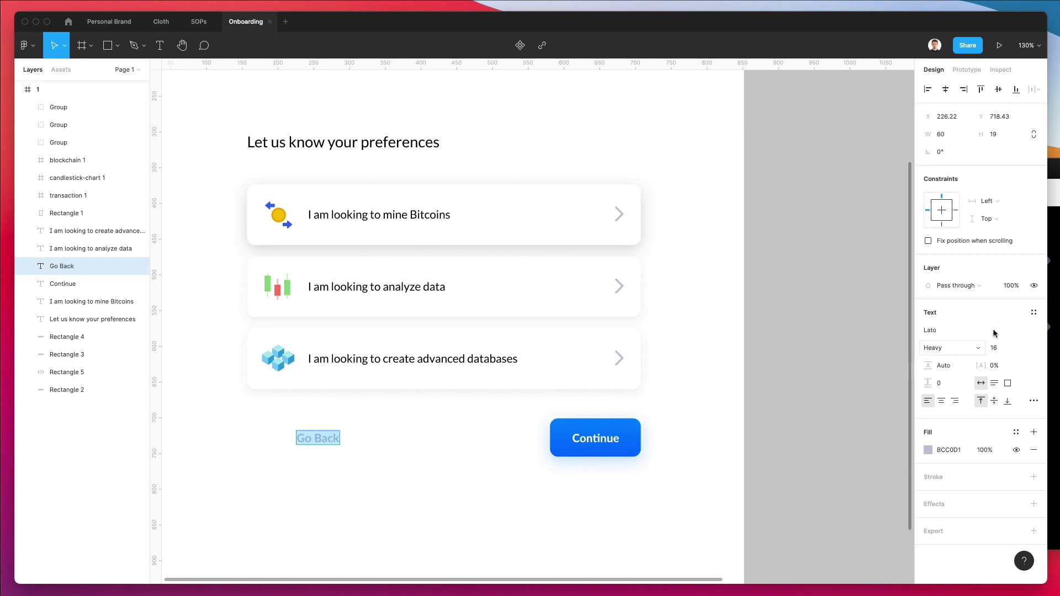
Set Go Back to Medium weight, align it with the cards' left edge, and copy a chevron beside it
click(942, 349)
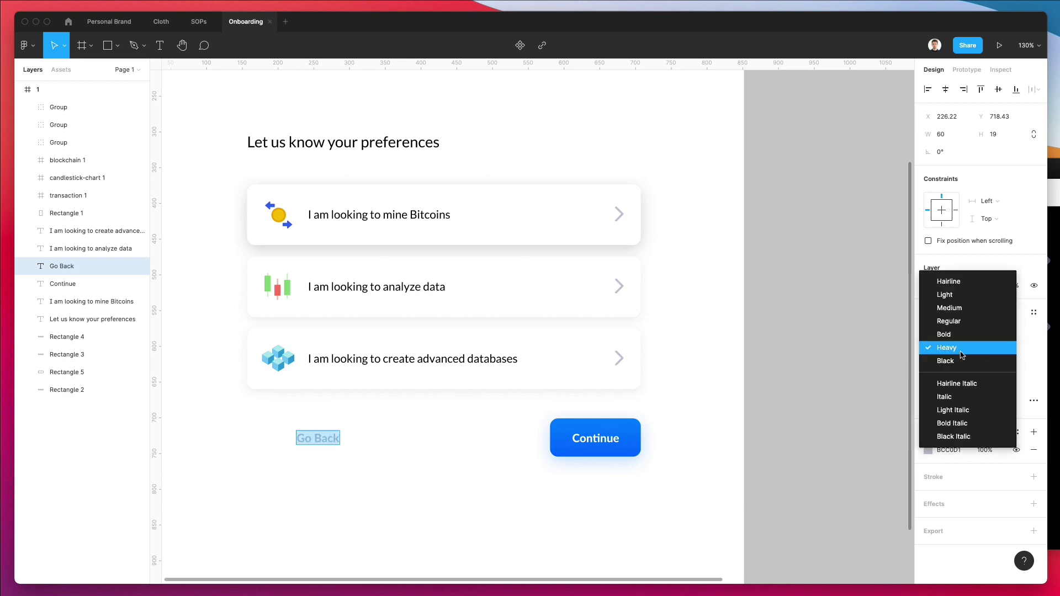
click(961, 309)
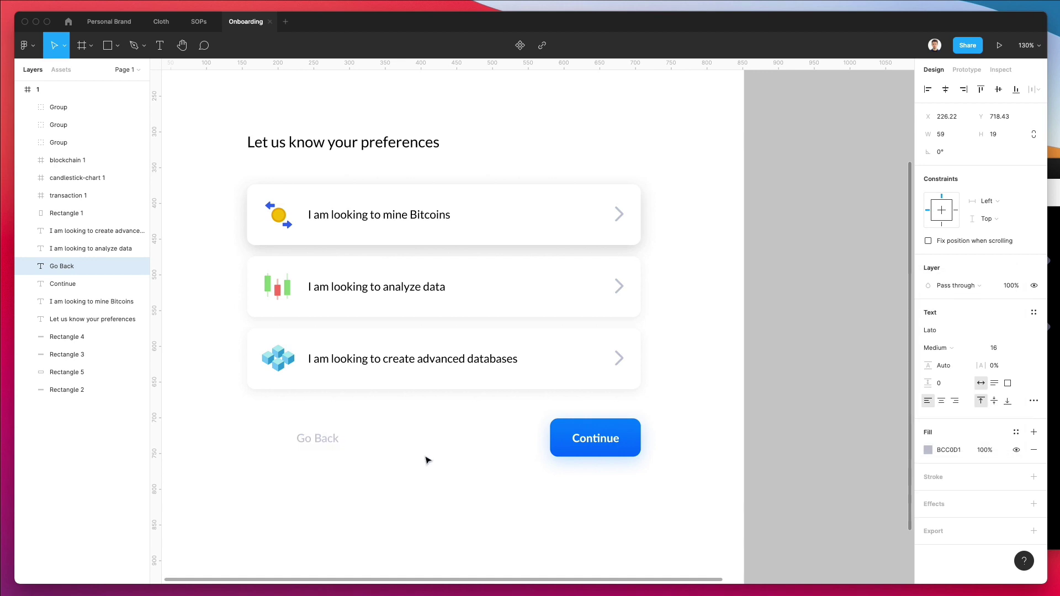
drag(329, 441, 294, 440)
key(Escape)
drag(619, 358, 237, 467)
Shrink the chevron beside Go Back slightly
click(293, 463)
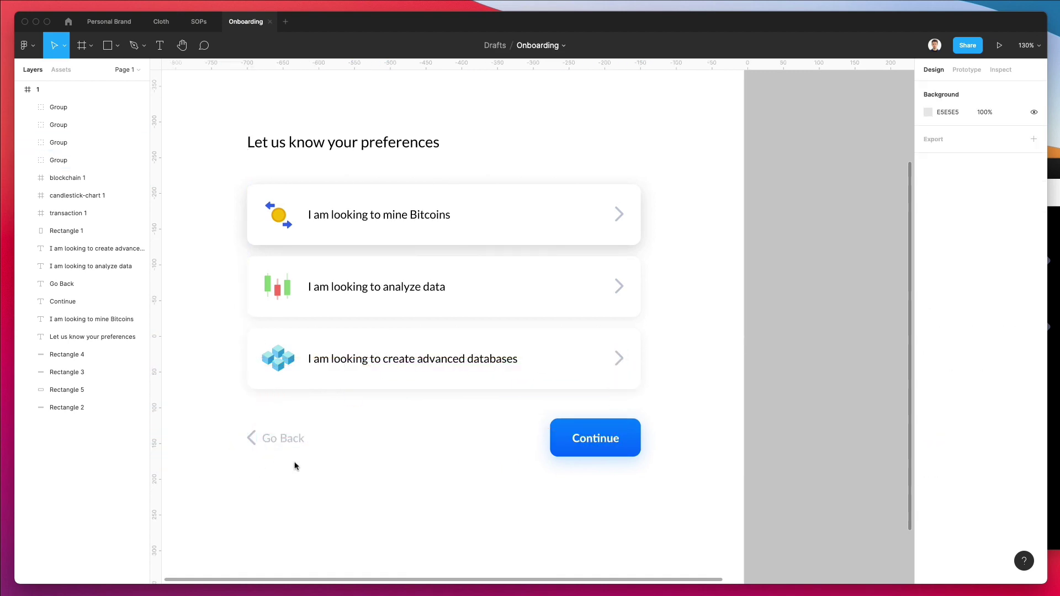
click(250, 436)
scroll(251, 436, up, 5)
scroll(255, 438, up, 1)
drag(262, 428, 256, 438)
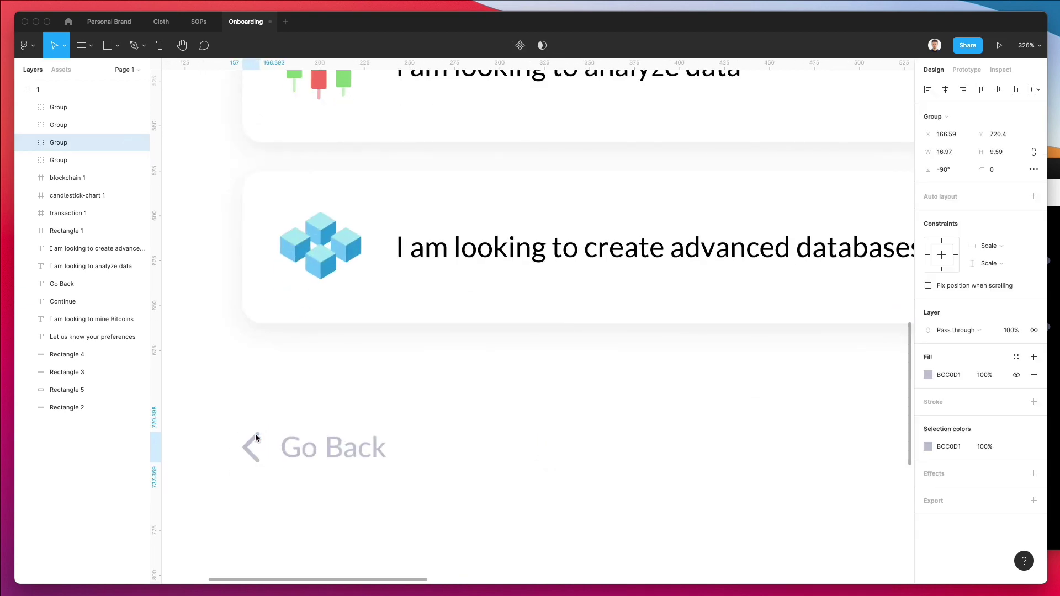
scroll(255, 433, down, 5)
Darken the Go Back text fill from BCC0D1 to grey 757A8F
drag(352, 424, 175, 466)
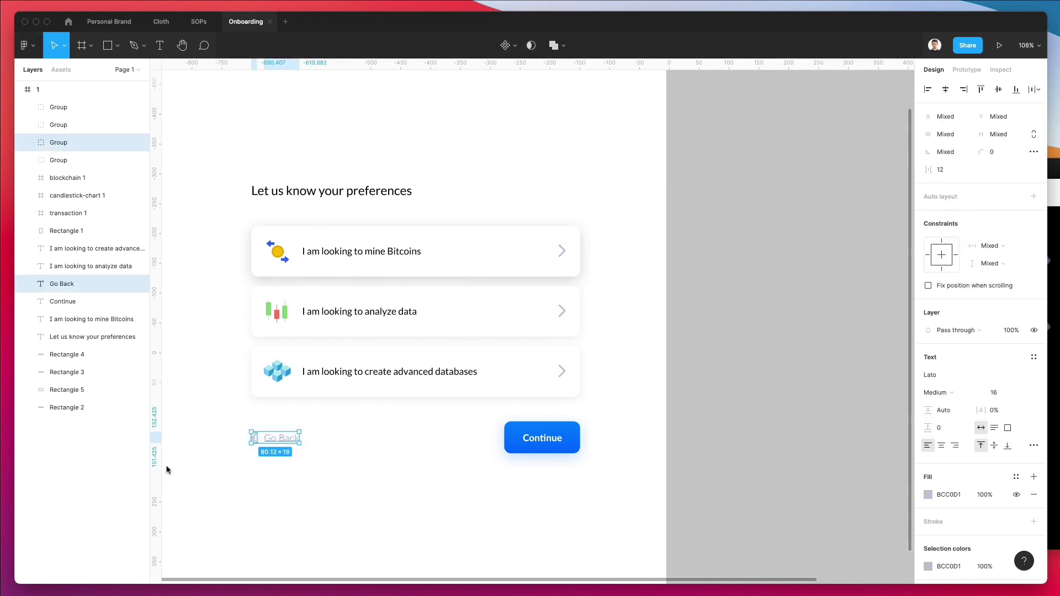
click(364, 457)
scroll(363, 458, down, 2)
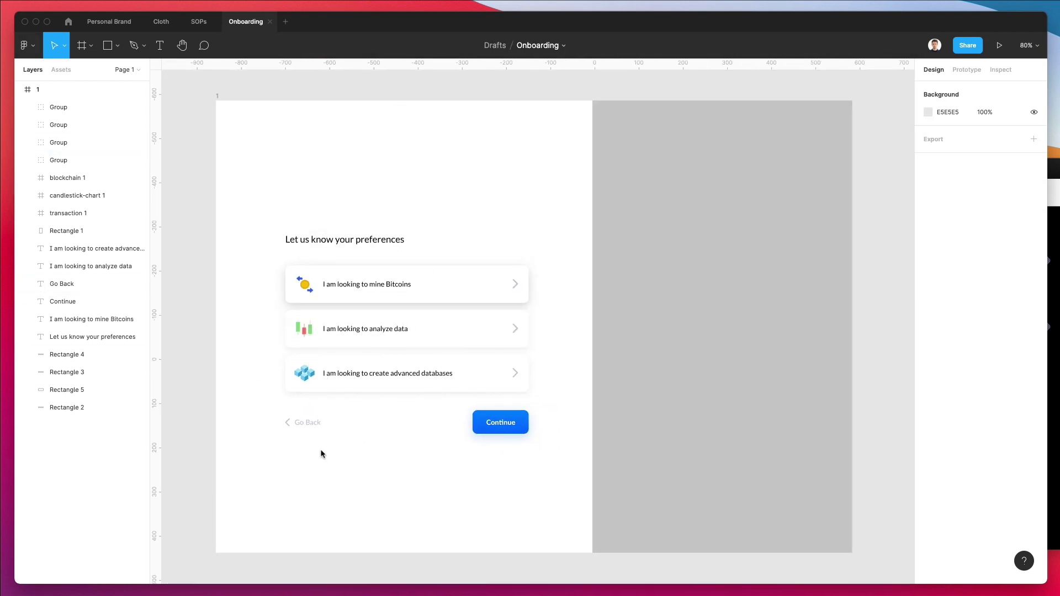
click(306, 423)
scroll(307, 424, up, 5)
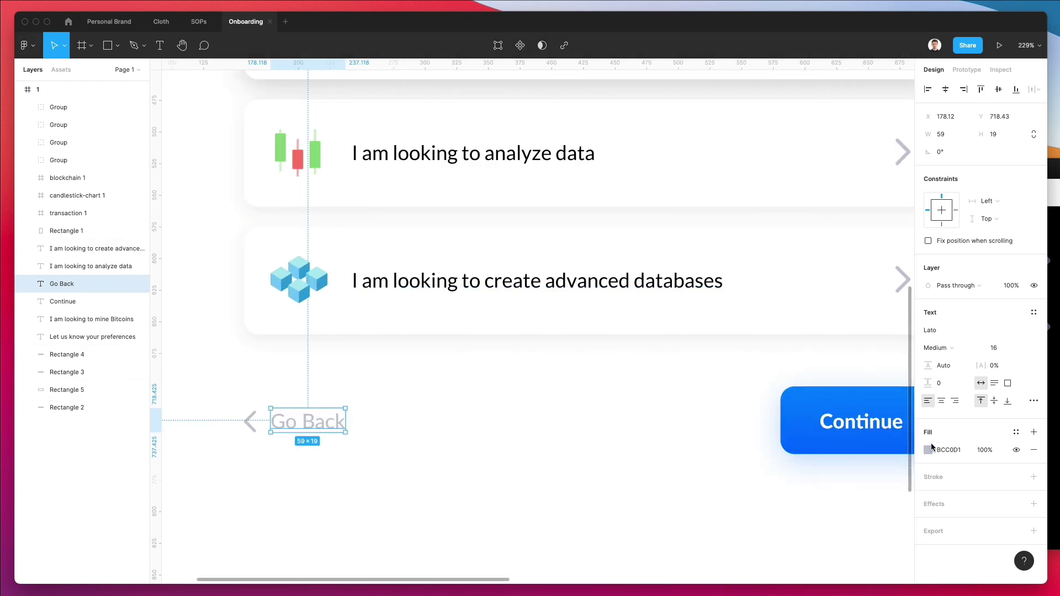
click(928, 450)
drag(795, 332, 801, 363)
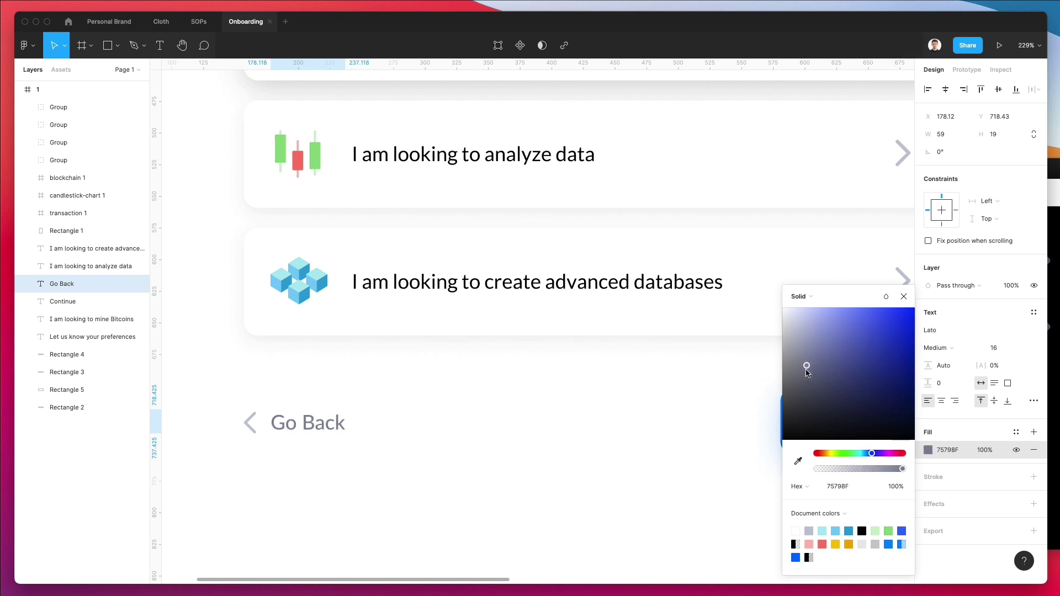
Alt-drag a copy of Go Back to the frame's top right
click(528, 436)
scroll(527, 433, down, 6)
drag(395, 406, 707, 145)
Retype the copied label as 'Log In' and place it near the frame's top-right corner
double_click(703, 139)
text(Log In)
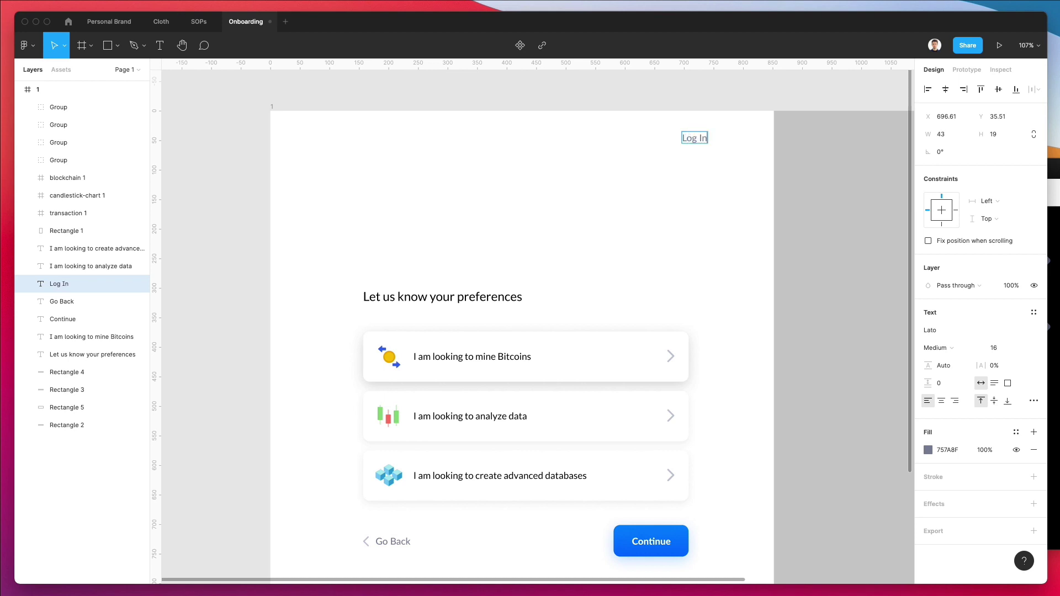
key(Escape)
drag(695, 141, 738, 148)
key(Left)
key(Left)
key(Left)
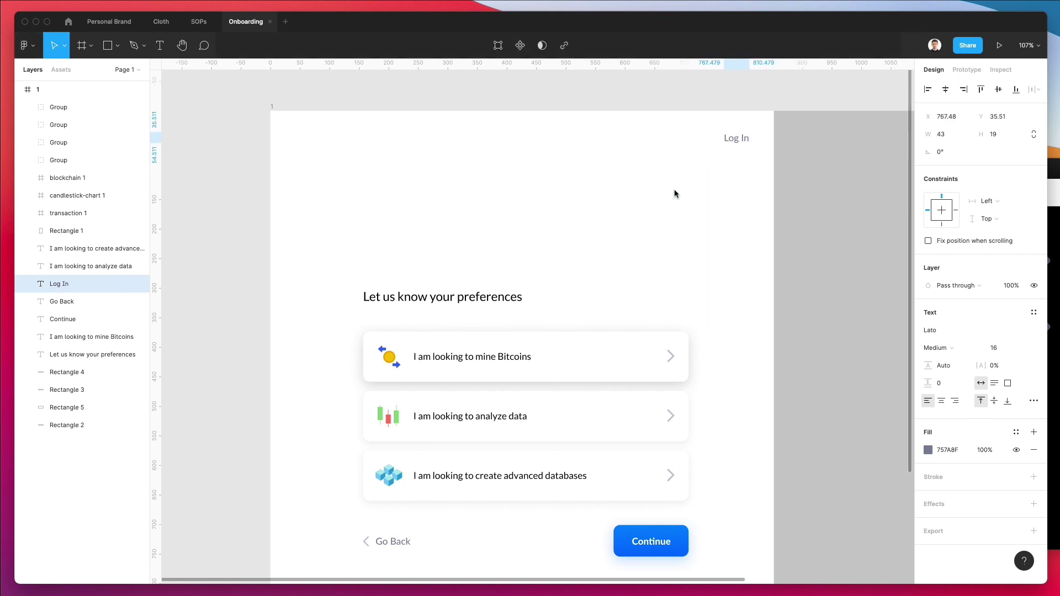
click(674, 194)
scroll(622, 241, down, 3)
scroll(622, 241, right, 3)
scroll(622, 240, down, 2)
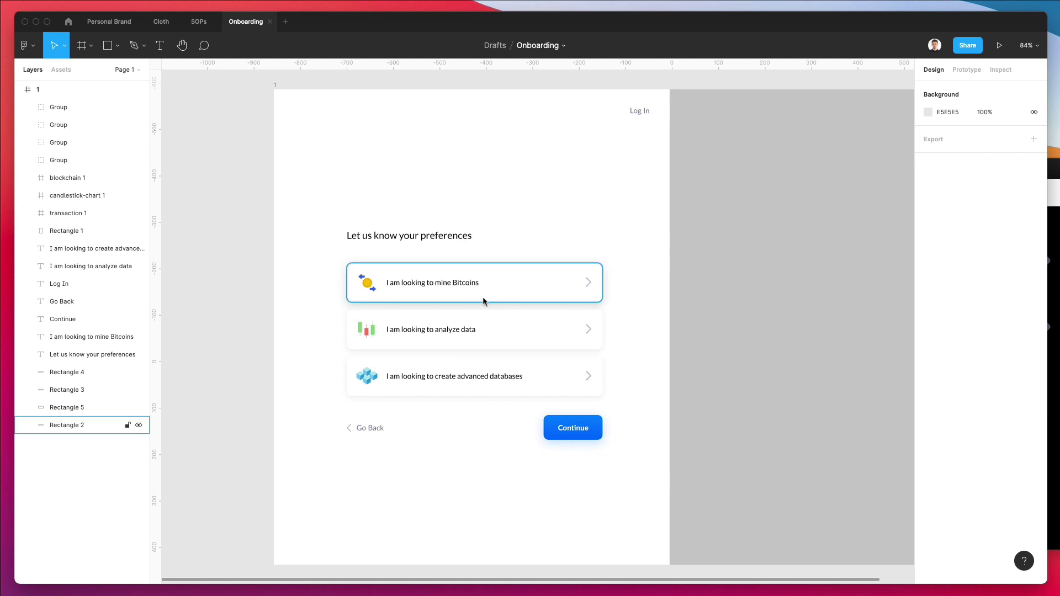
scroll(495, 296, up, 1)
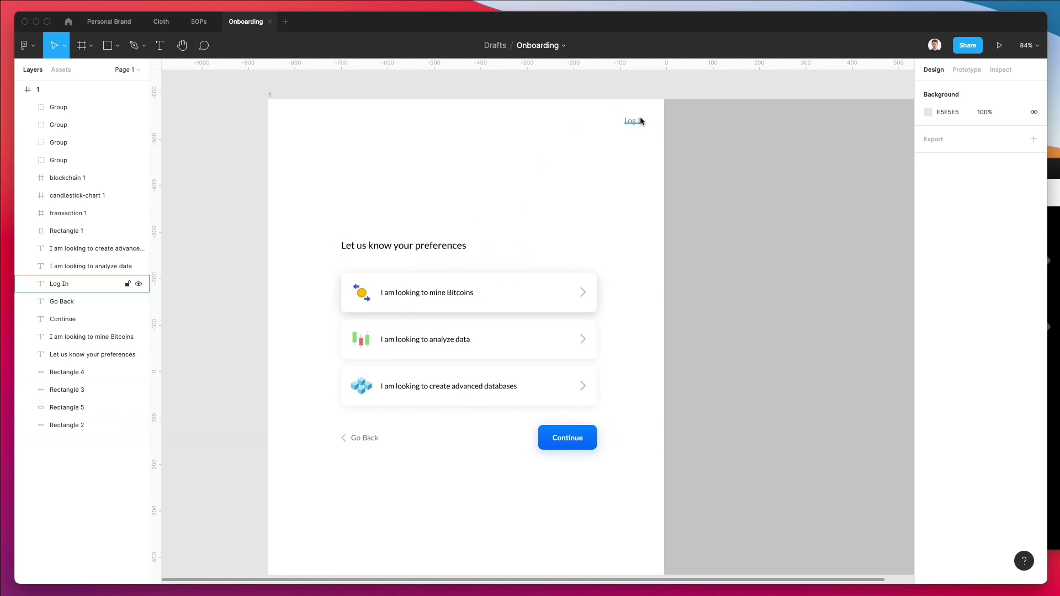
scroll(552, 161, down, 3)
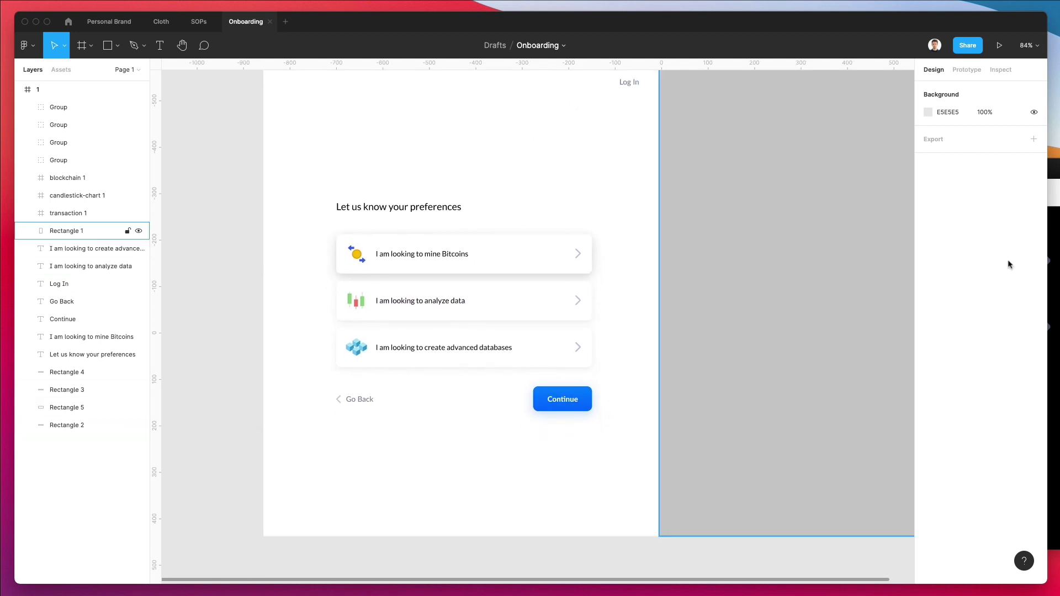
Open the Nucleo icon library, filter to Colored icons, and scroll through the arrow results
key(super+shift+n)
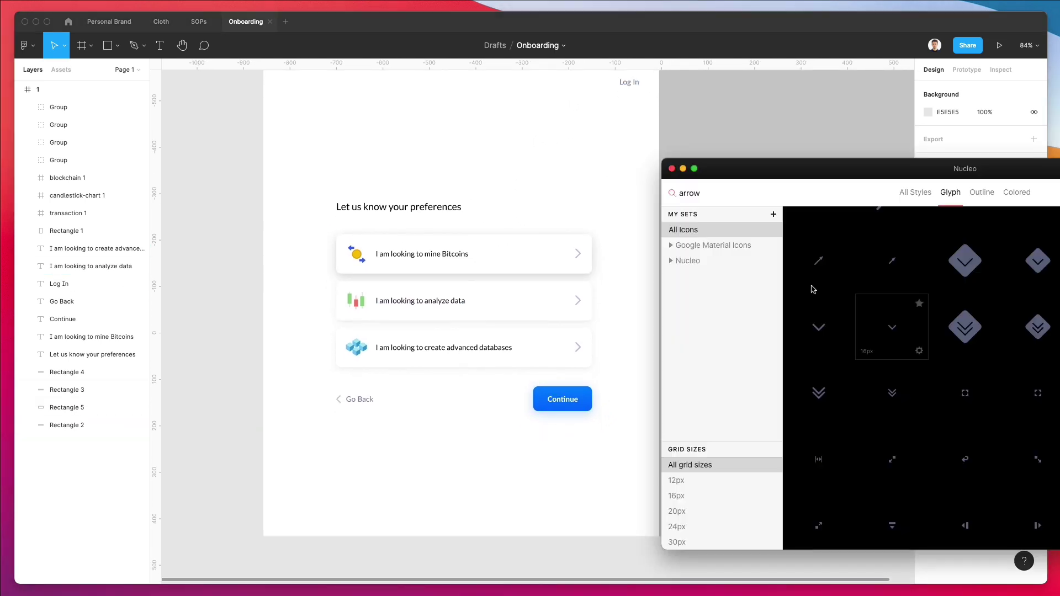
click(1016, 192)
scroll(359, 274, up, 5)
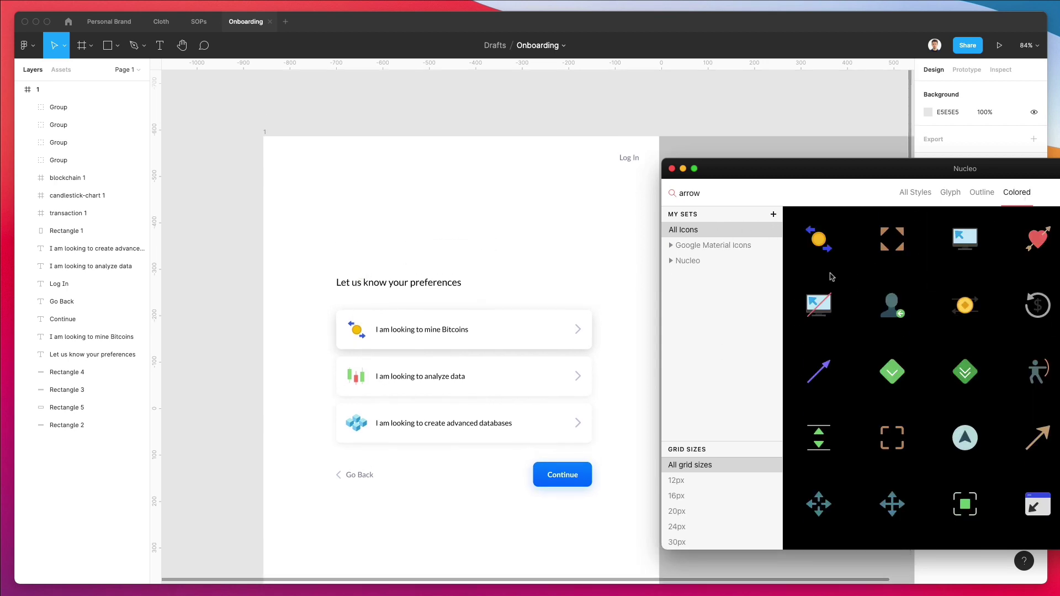
scroll(933, 287, down, 10)
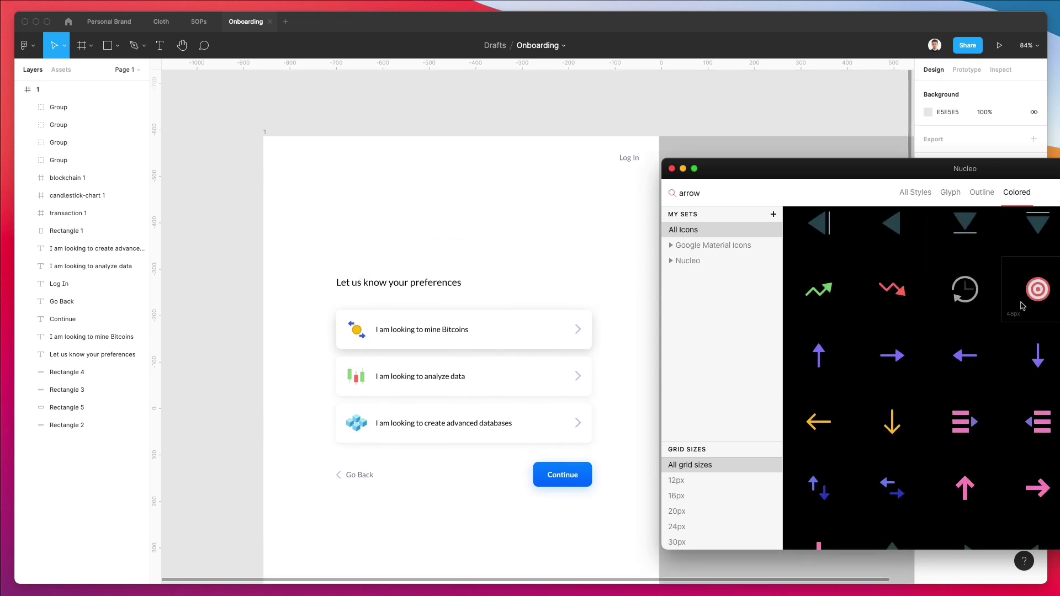
scroll(1042, 300, down, 10)
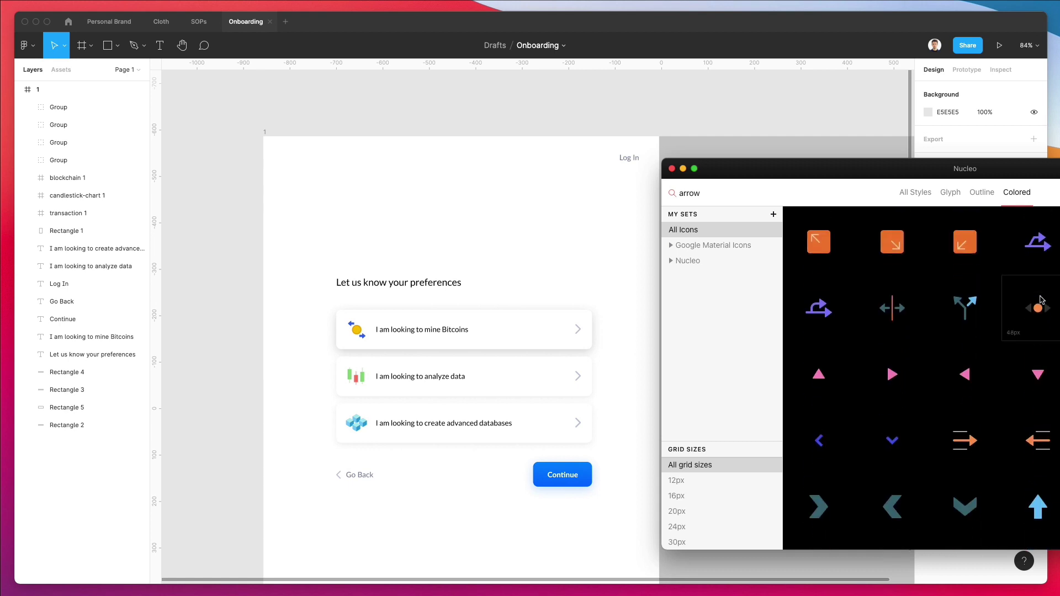
scroll(1042, 300, down, 5)
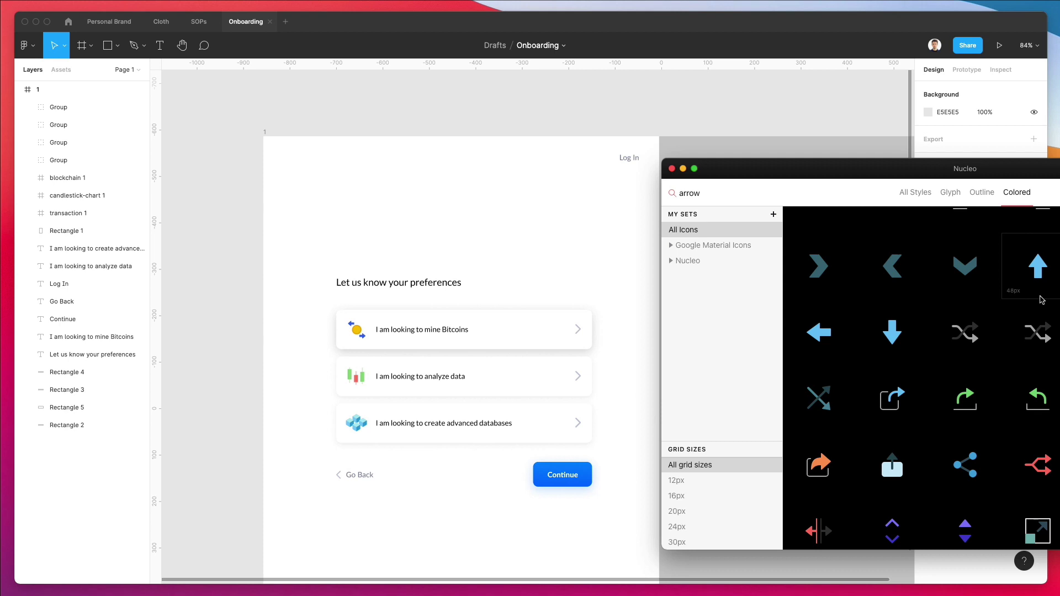
scroll(999, 330, down, 8)
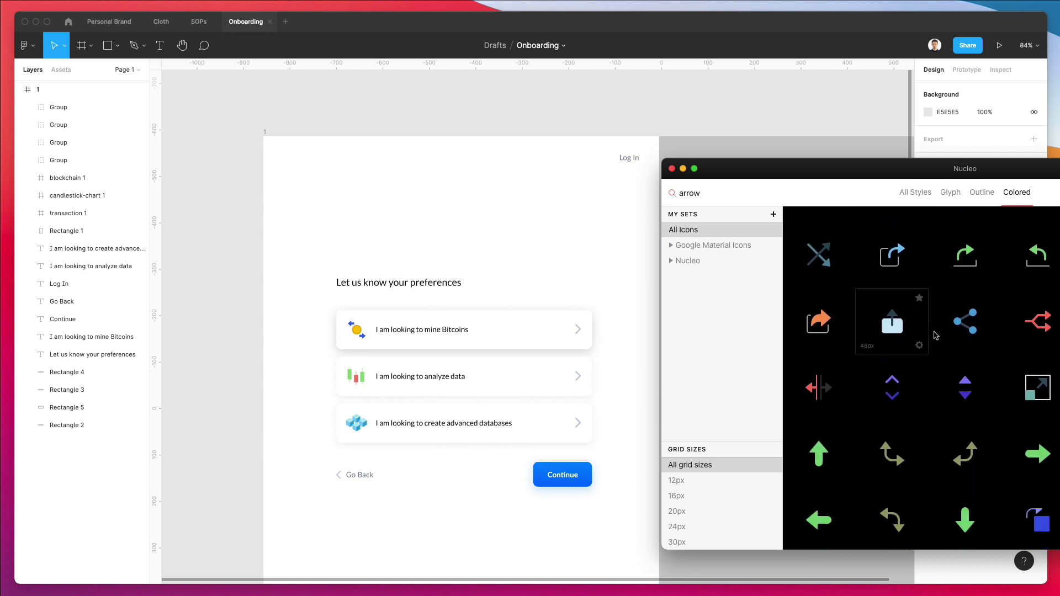
scroll(998, 330, down, 8)
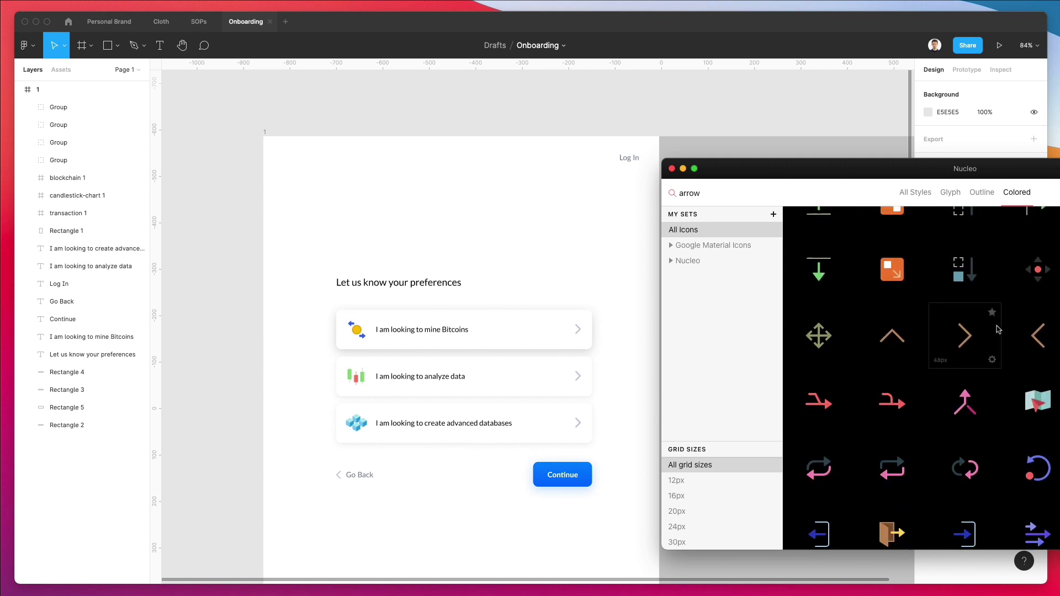
scroll(998, 330, down, 10)
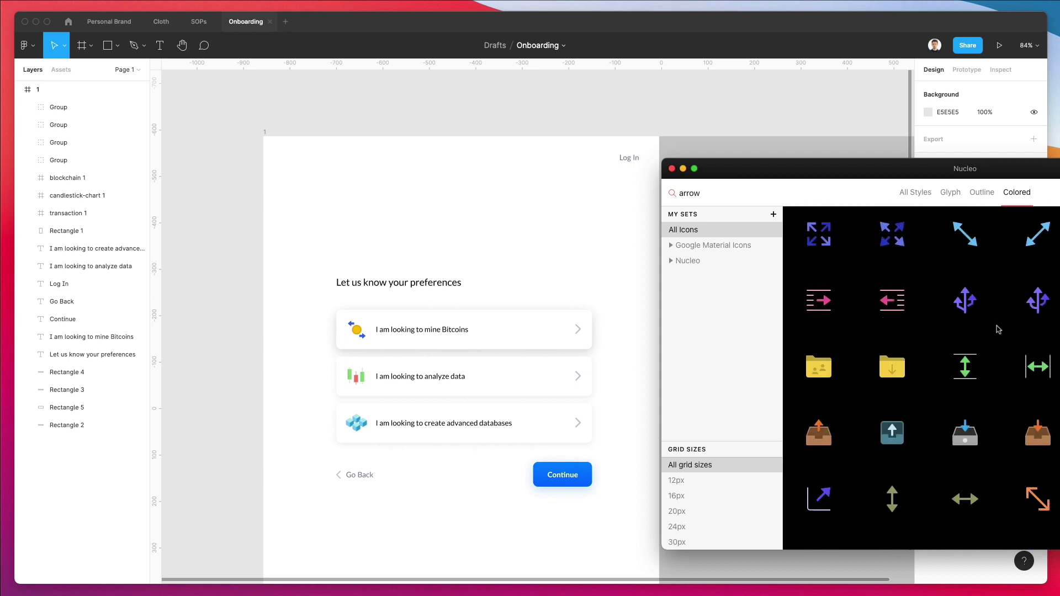
scroll(998, 330, down, 10)
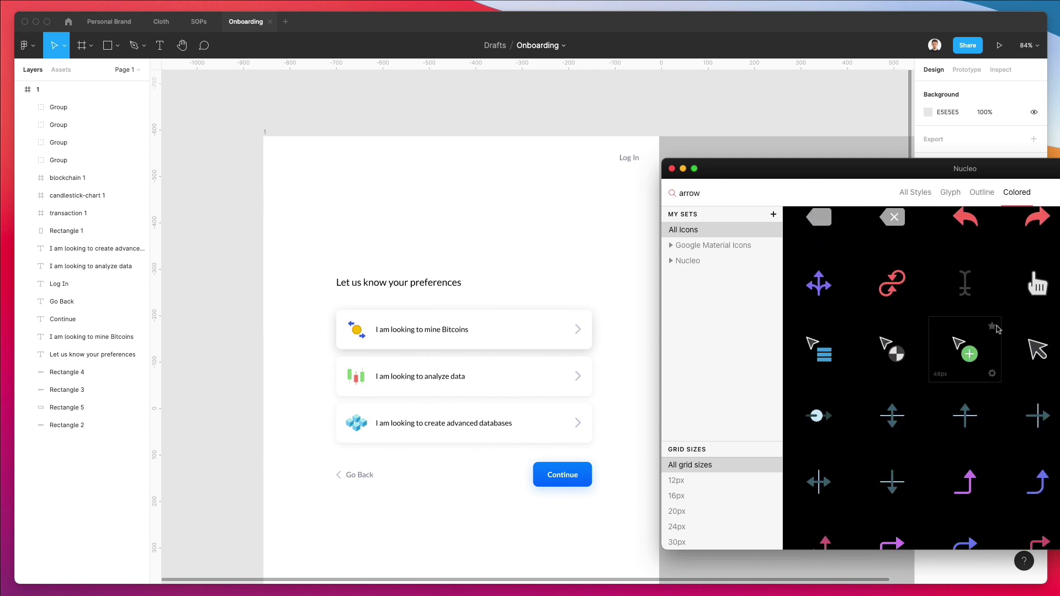
scroll(991, 328, down, 3)
Clear the arrow search and browse the full coloured set for the chess-pawn icon
click(774, 193)
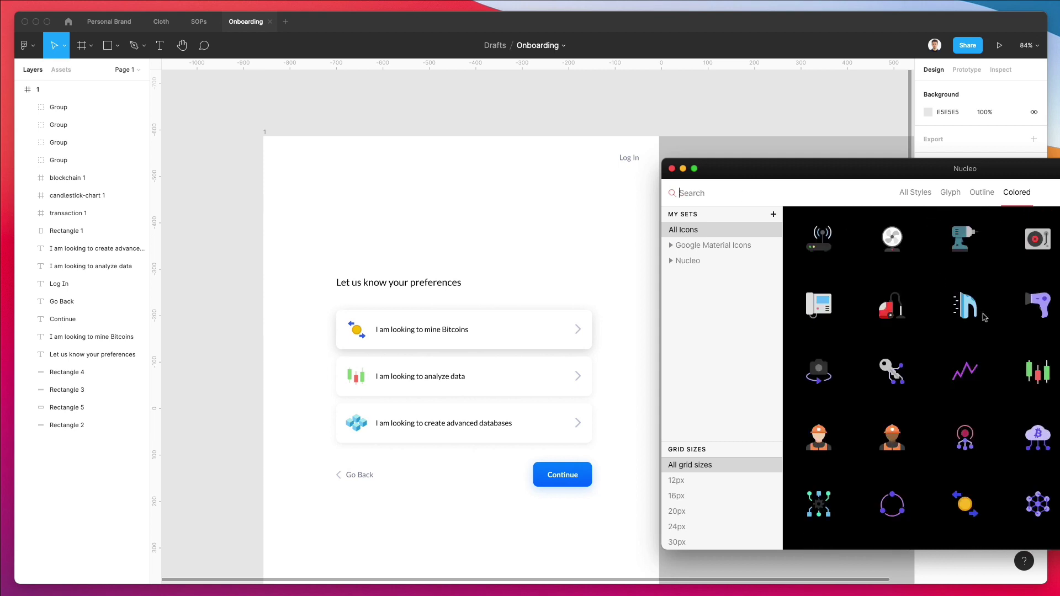
scroll(971, 298, down, 3)
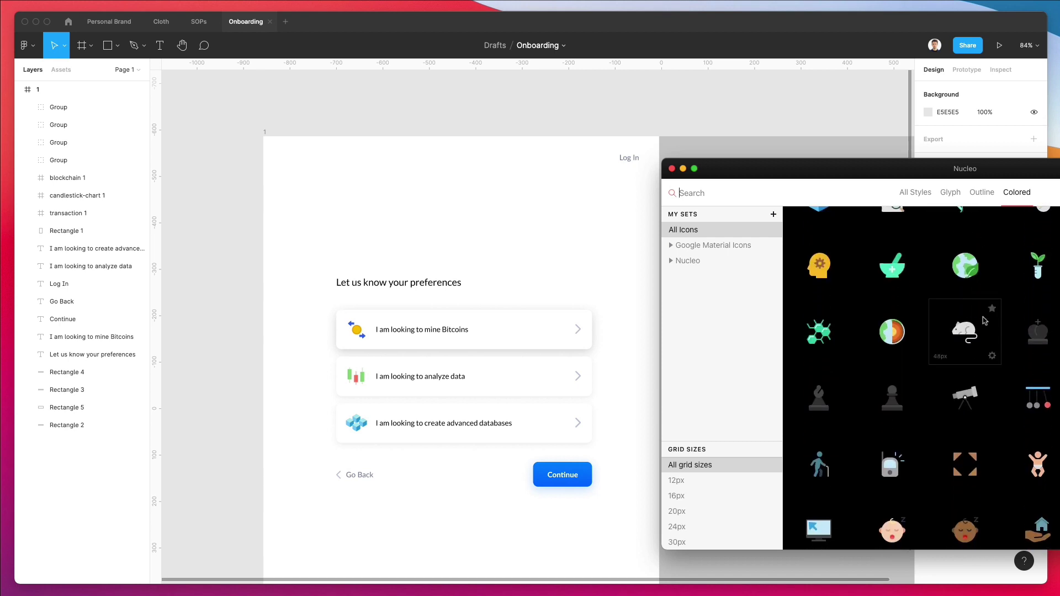
scroll(985, 320, down, 5)
scroll(984, 321, up, 3)
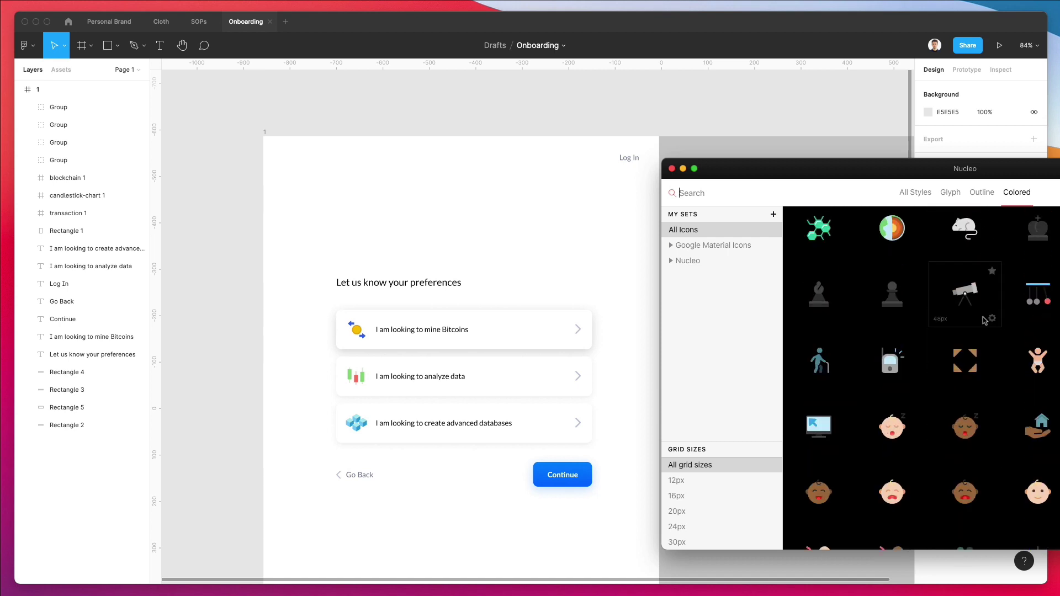
scroll(984, 320, down, 1)
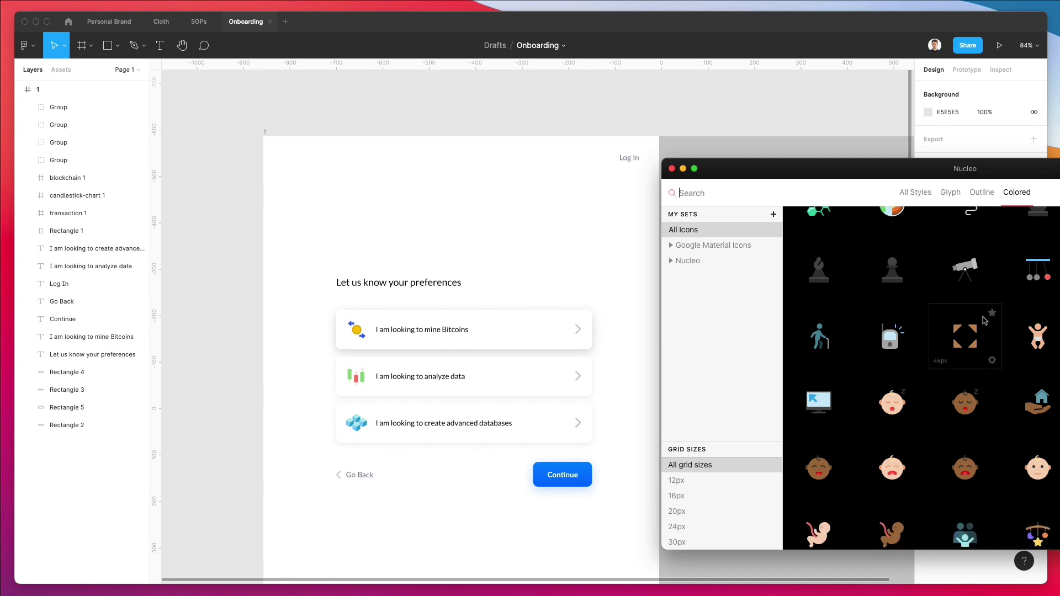
scroll(984, 321, up, 2)
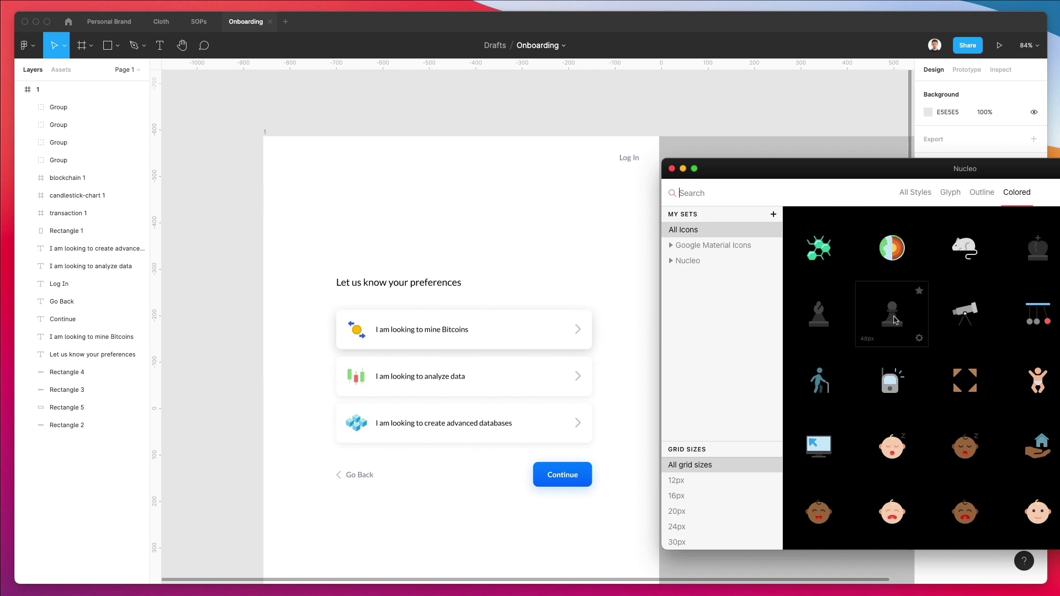
scroll(953, 238, down, 10)
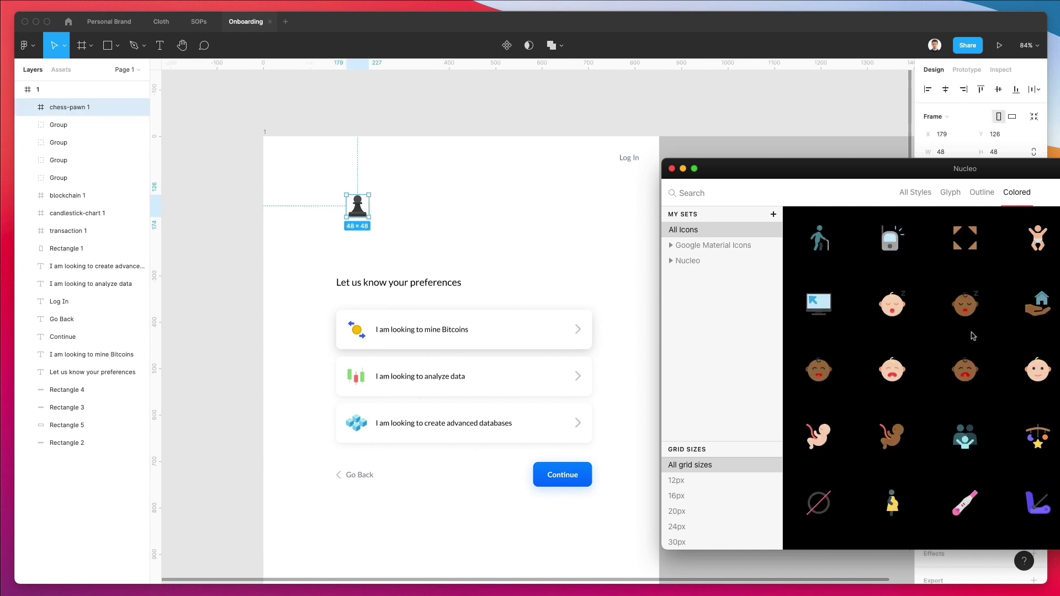
scroll(986, 337, down, 10)
scroll(1000, 339, down, 15)
scroll(999, 340, down, 3)
scroll(1000, 339, up, 5)
scroll(999, 340, down, 10)
scroll(999, 340, down, 3)
scroll(1000, 340, up, 3)
scroll(999, 339, down, 5)
scroll(1000, 340, down, 5)
scroll(999, 340, down, 1)
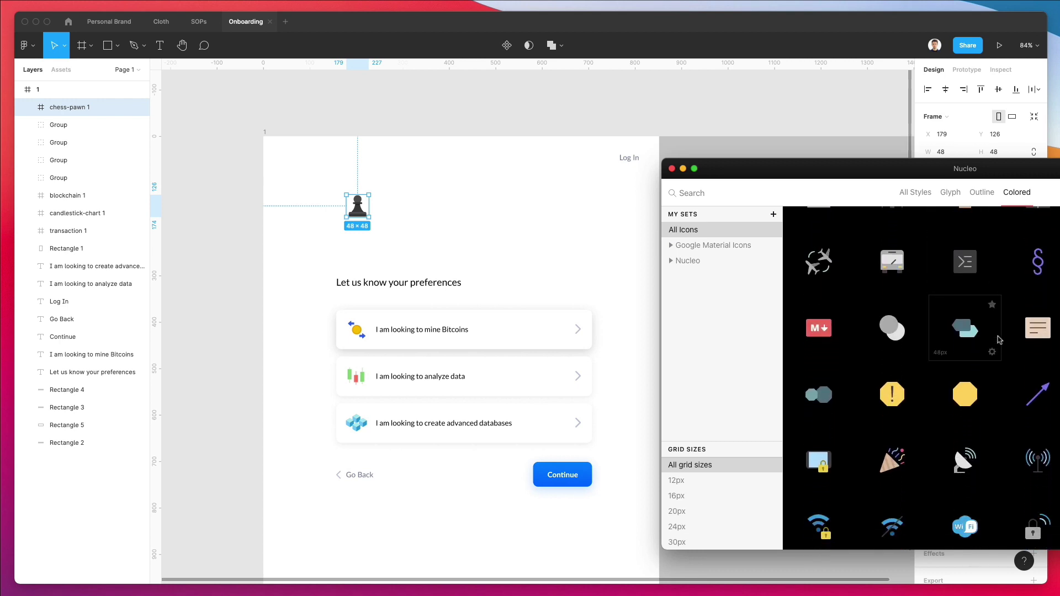
scroll(999, 340, down, 1)
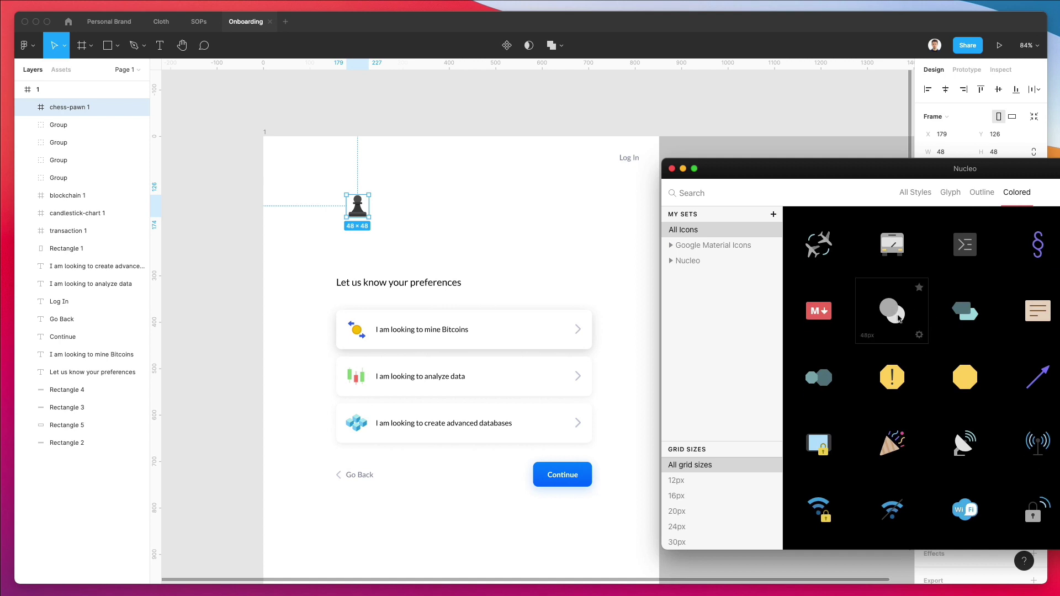
scroll(878, 358, down, 1)
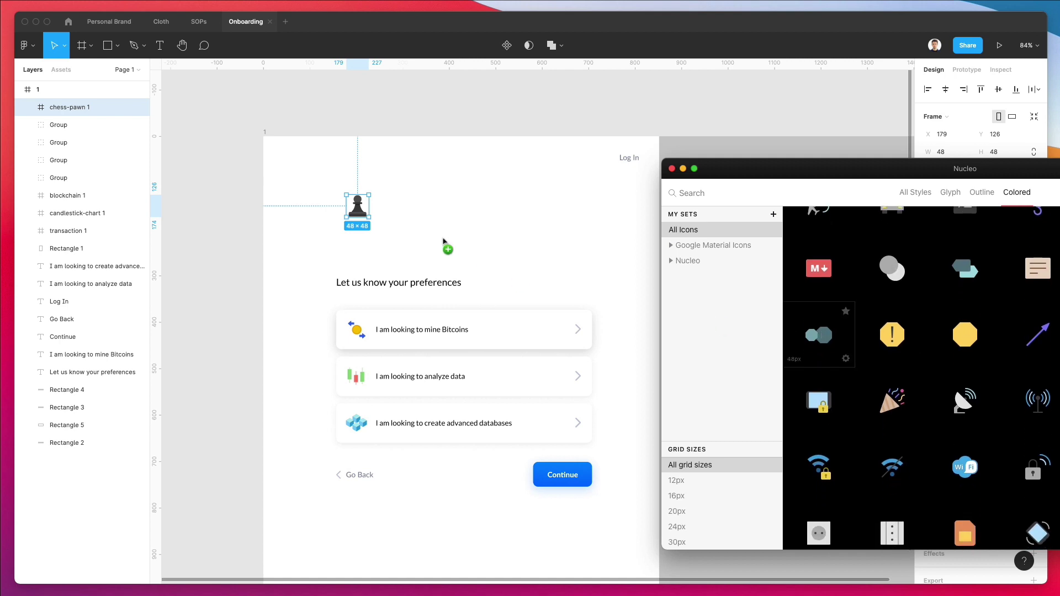
Place the two-circle octagon-m icon on the frame and fill its first circle with the Continue blue
drag(431, 236, 434, 227)
scroll(319, 203, up, 5)
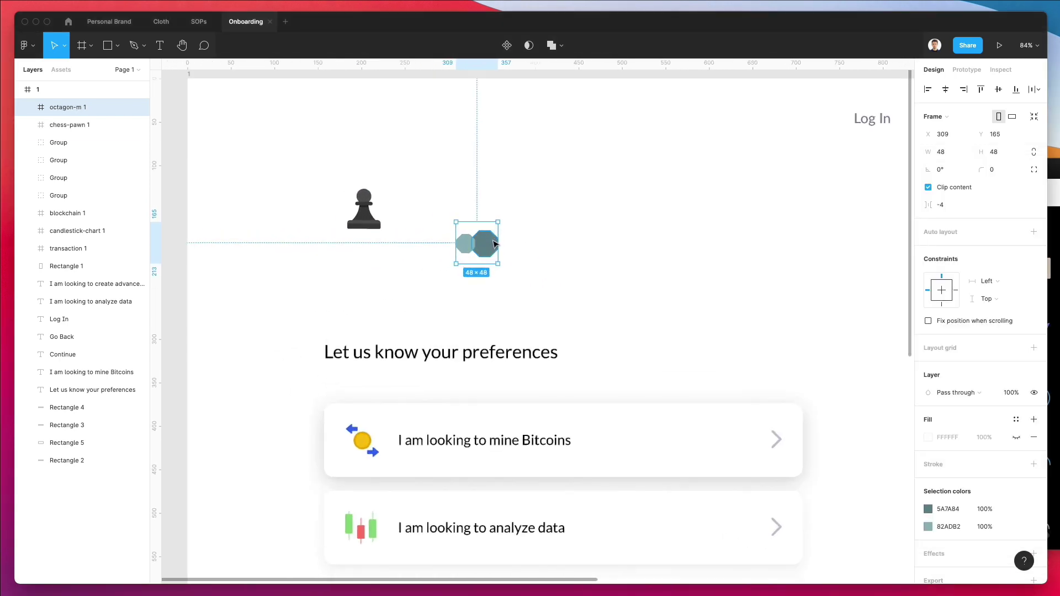
double_click(467, 243)
scroll(466, 243, down, 2)
scroll(467, 247, down, 3)
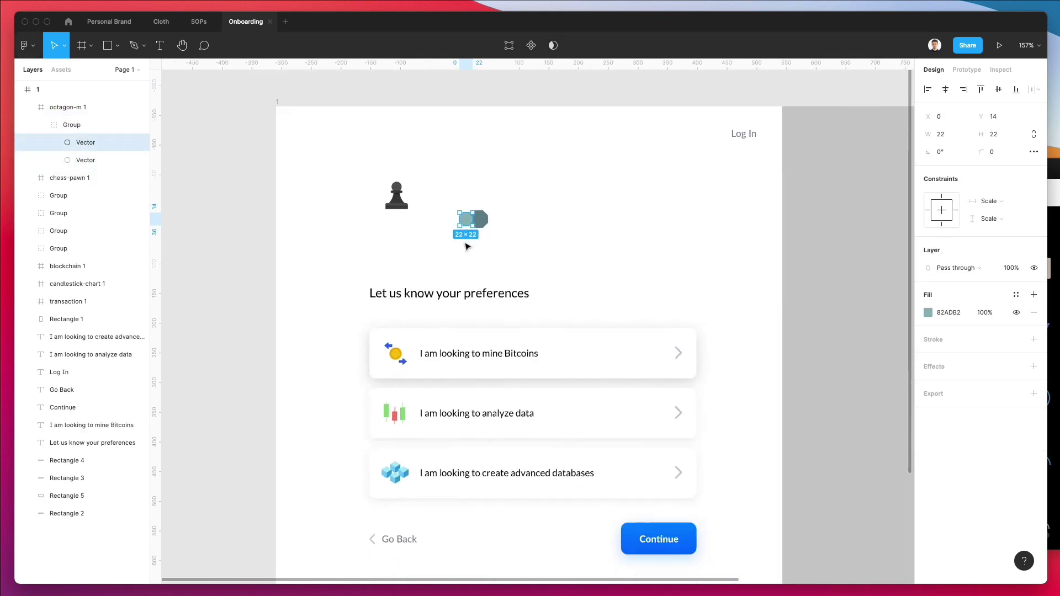
key(i)
click(638, 531)
Fill the logo's second circle with the Continue blue and make it translucent
click(478, 217)
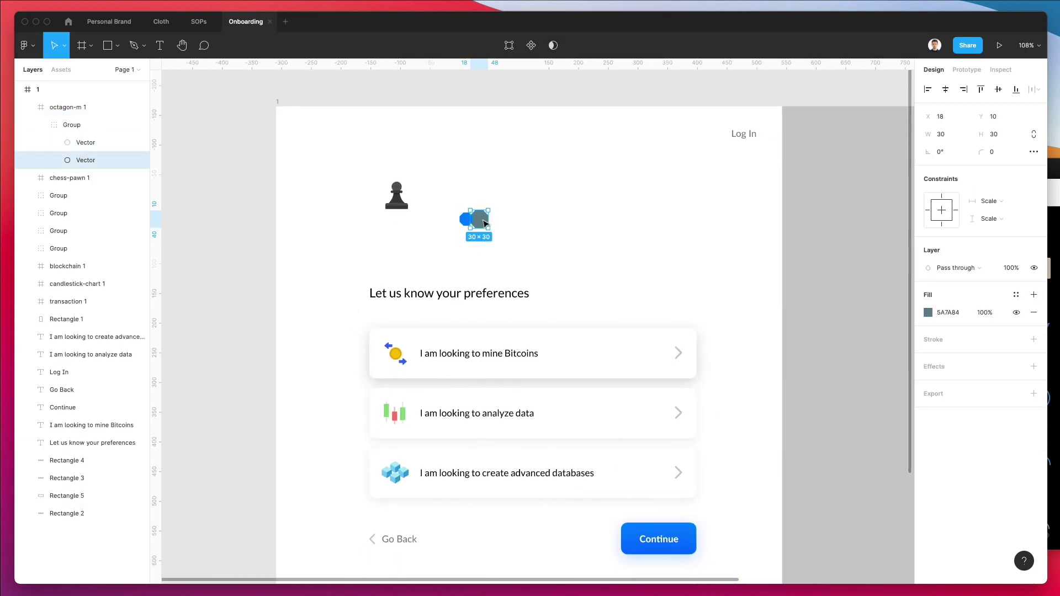
key(i)
click(637, 547)
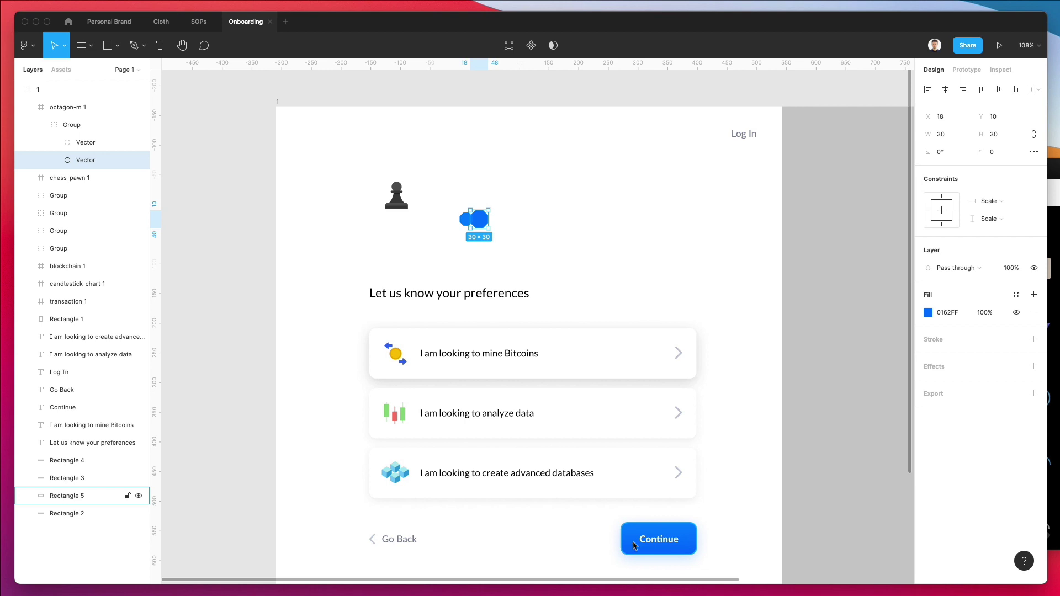
key(5)
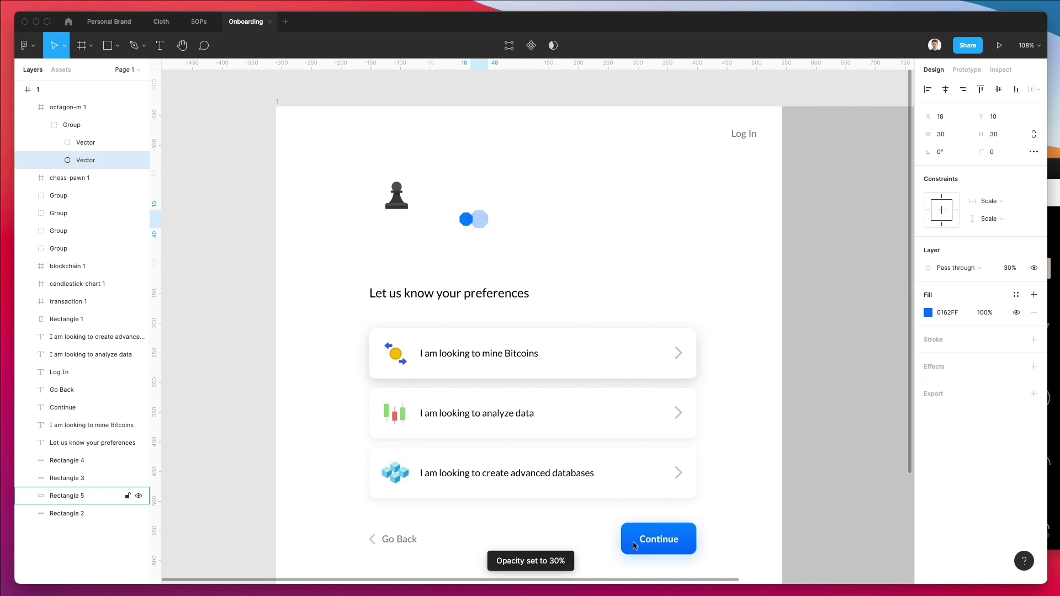
key(Escape)
Delete the chess pawn and move the logo to the top-left, level with Log In
click(396, 205)
key(Delete)
drag(398, 186, 311, 144)
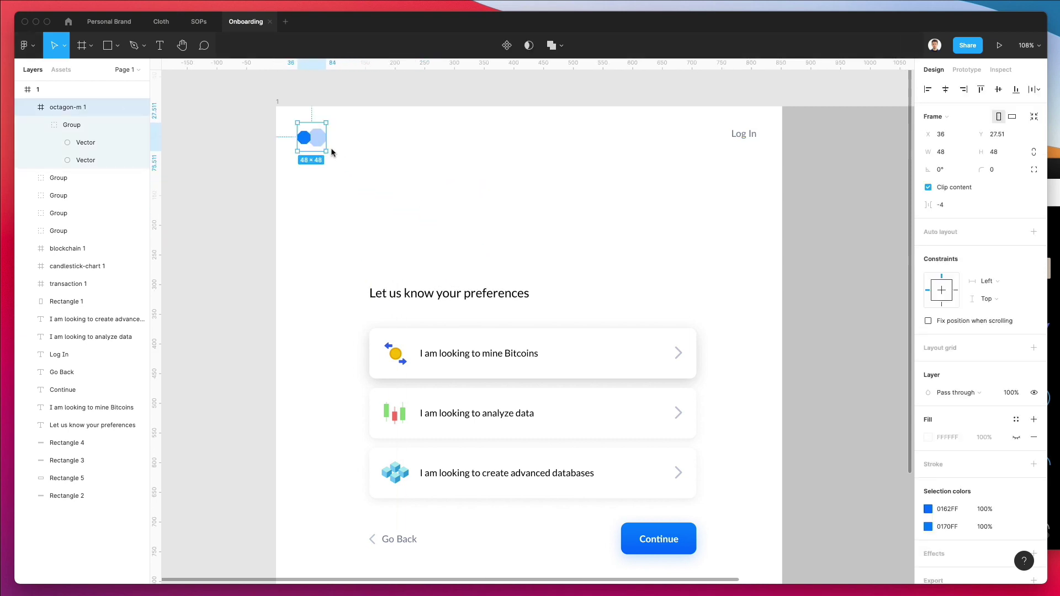
key(Right)
key(Right)
key(Right)
key(Right)
key(Right)
key(Right)
key(Right)
key(Right)
key(Right)
key(Up)
key(Up)
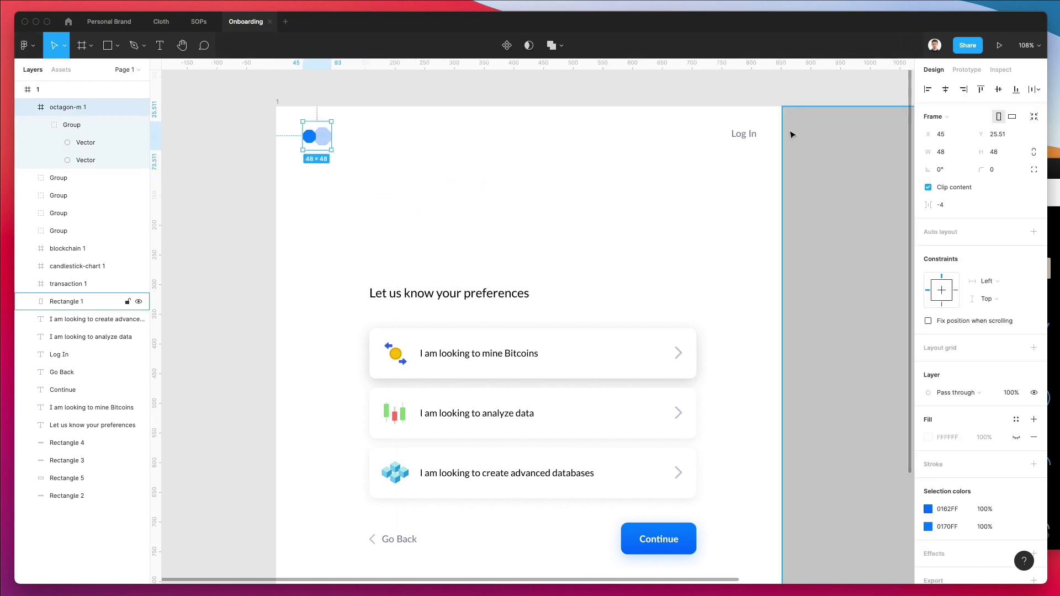
shift+click(744, 133)
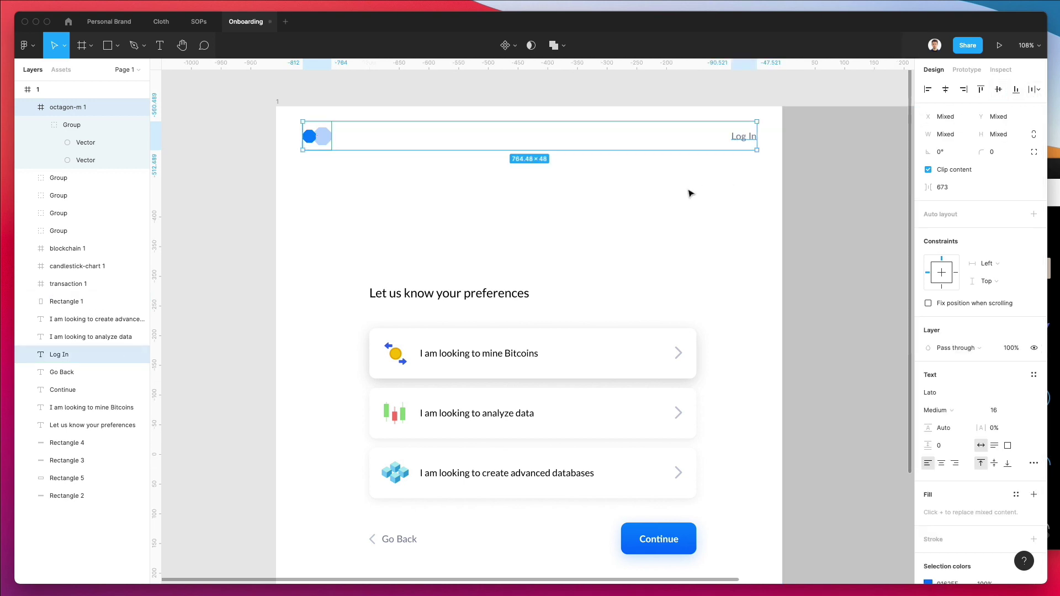
click(668, 223)
scroll(665, 229, down, 3)
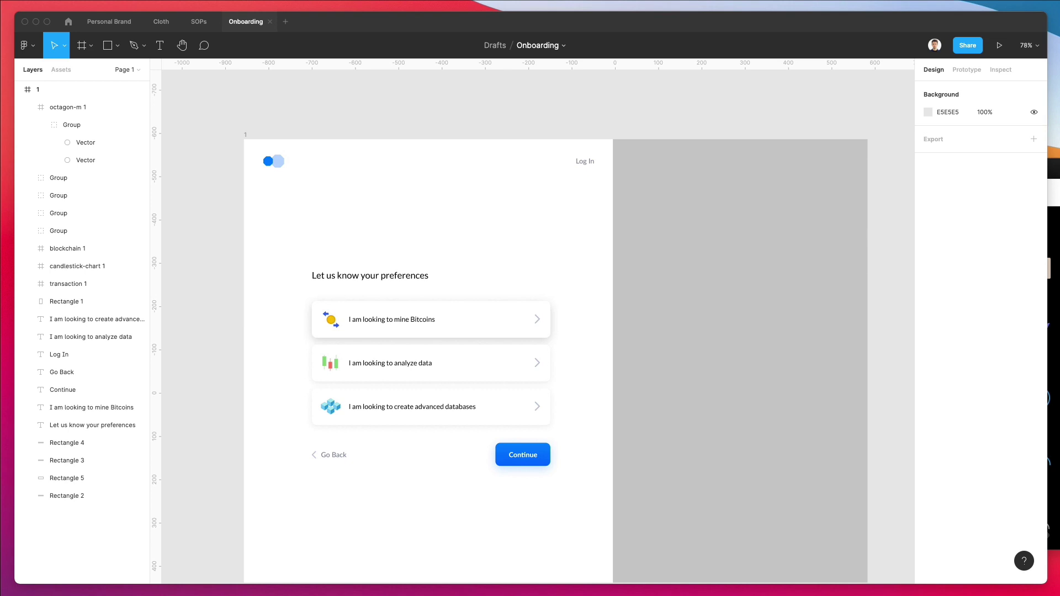
Bring up Chrome's Clay Mockups page, copy the phone mockup image, and return to Figma
key(super+Tab)
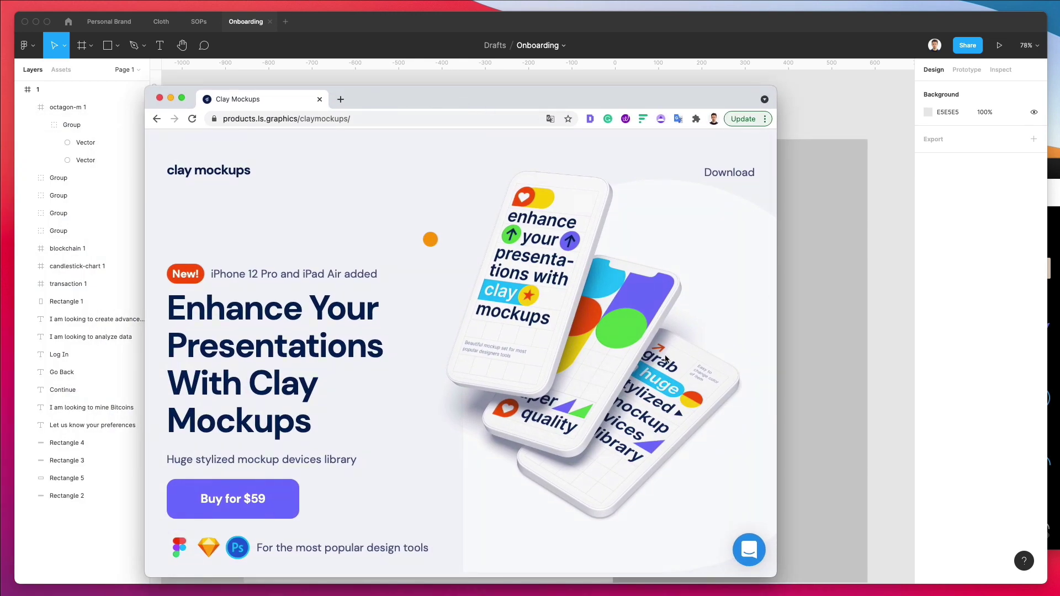
drag(599, 101, 543, 97)
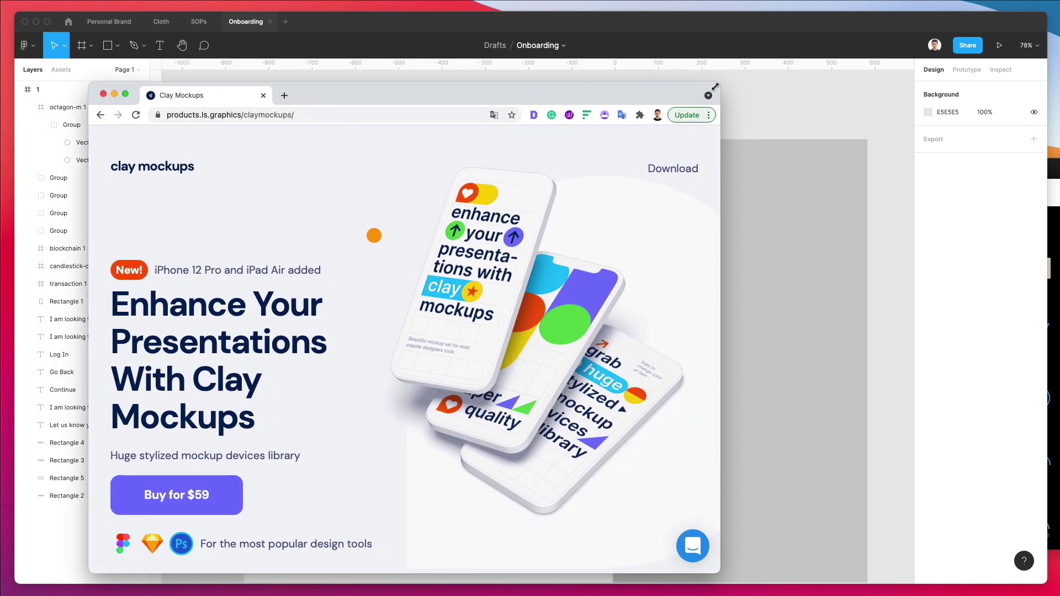
drag(720, 82, 801, 75)
drag(698, 87, 607, 83)
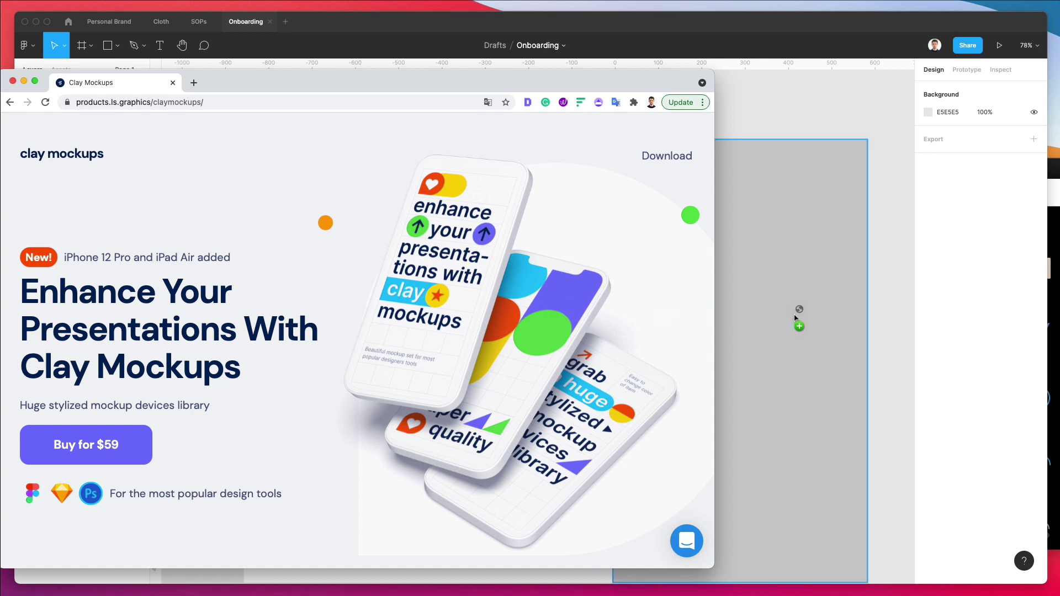
right_click(445, 319)
key(Escape)
click(573, 64)
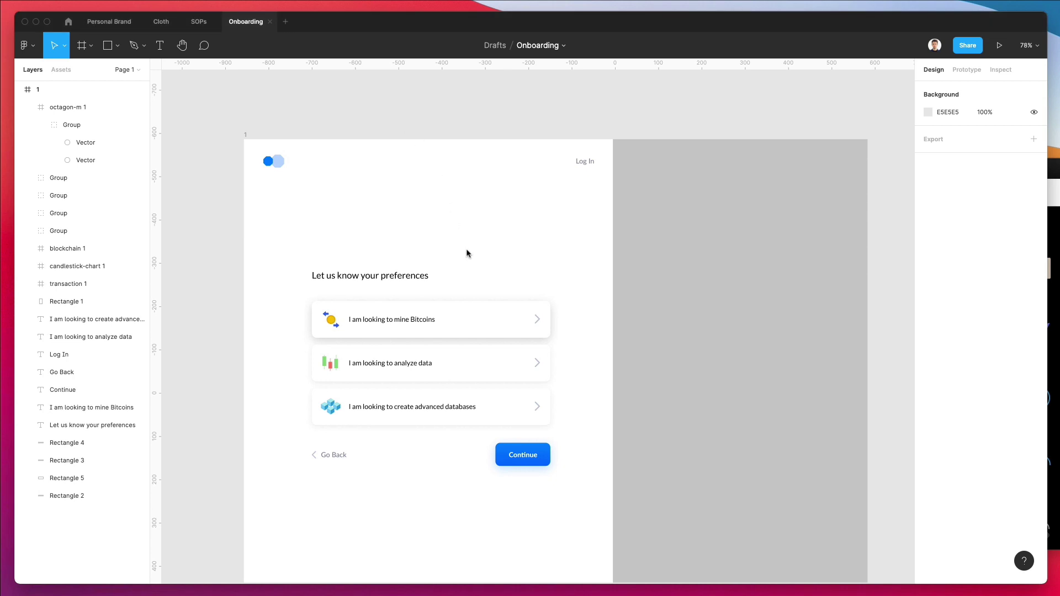
Paste the phone mockup, resize it to about 618×688, and align it on Rectangle 1's grey panel
key(super+v)
scroll(493, 227, down, 2)
scroll(493, 227, down, 3)
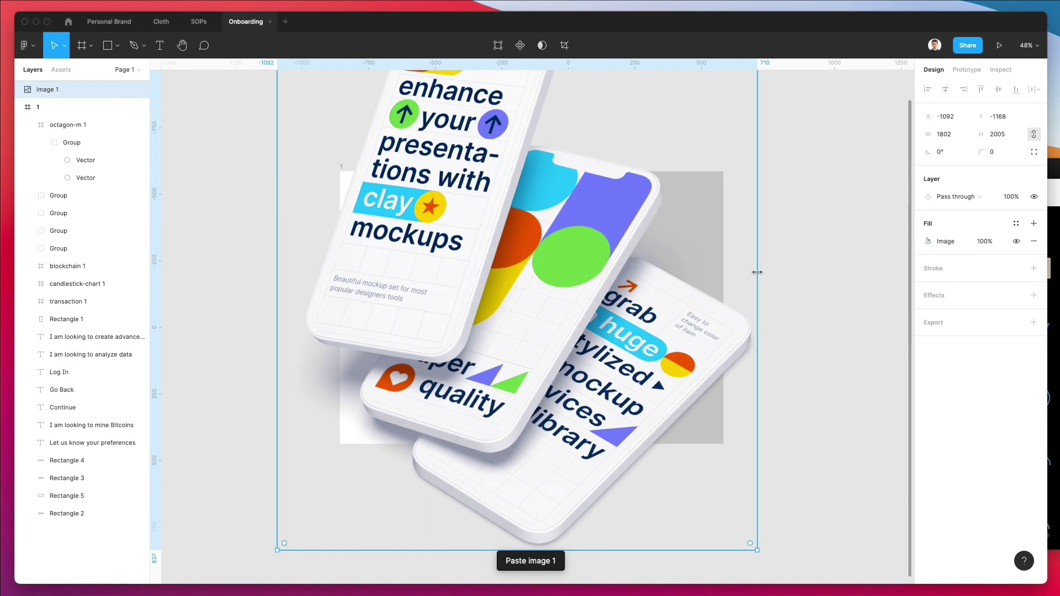
drag(757, 283, 601, 283)
drag(533, 294, 656, 323)
scroll(656, 323, up, 2)
scroll(656, 323, up, 2)
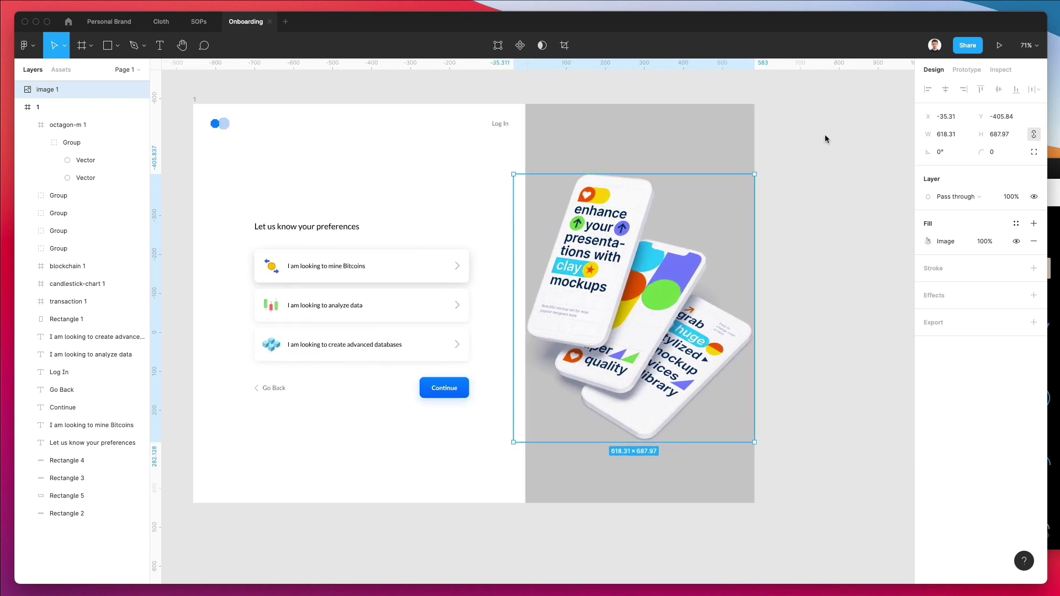
drag(595, 255, 615, 254)
drag(634, 184, 634, 183)
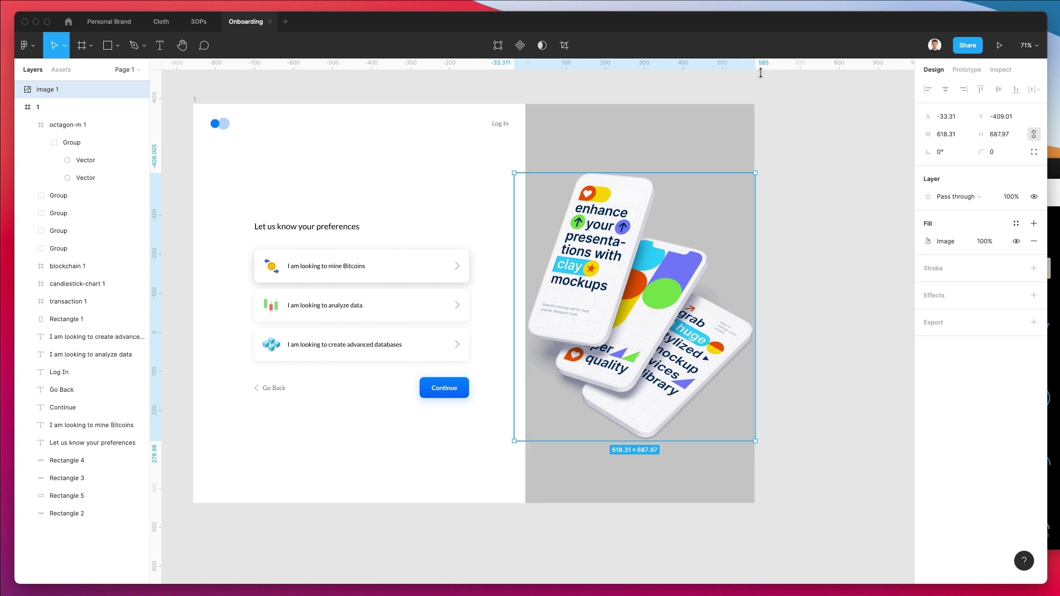
key(Up)
key(Up)
key(Up)
key(Up)
Set the right panel's fill to near-white F7F7FD
click(619, 141)
key(i)
click(861, 111)
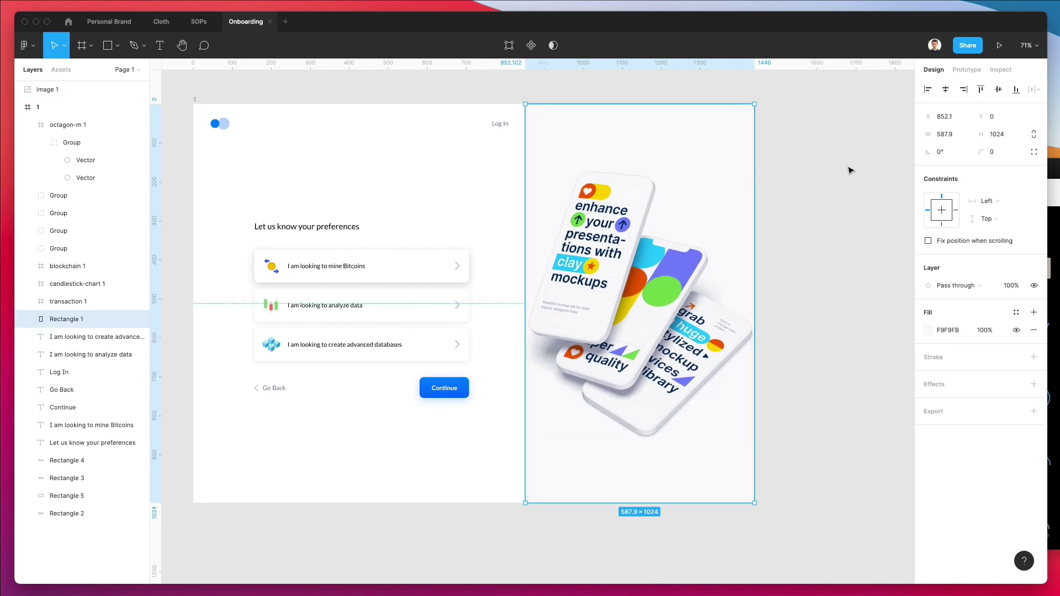
click(797, 173)
click(705, 138)
click(929, 331)
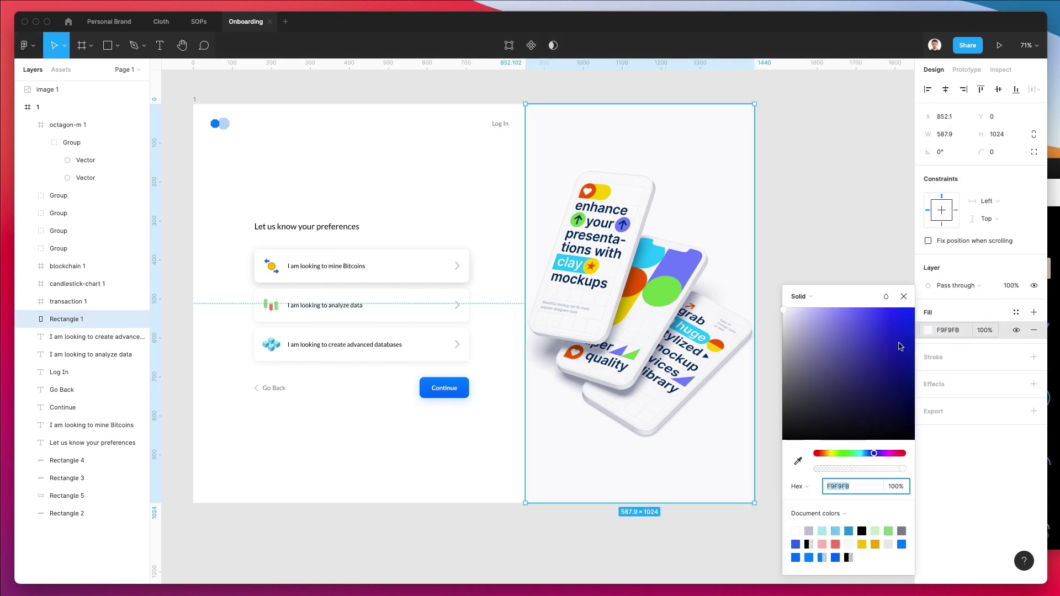
click(783, 310)
drag(784, 311, 785, 314)
click(773, 245)
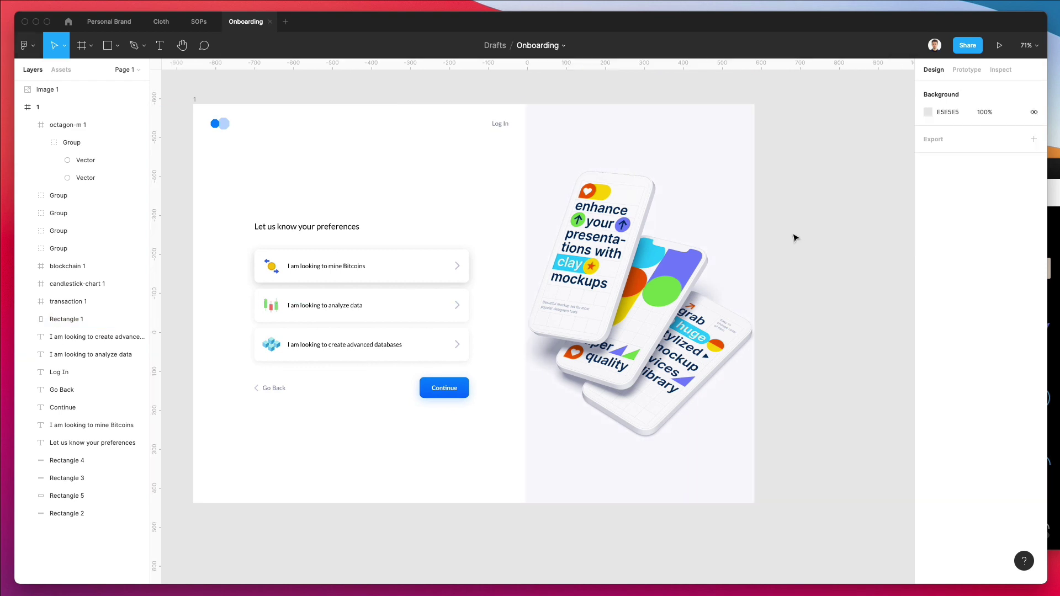
Shrink the phone mockup image to about 593×660
click(740, 245)
drag(713, 170, 712, 177)
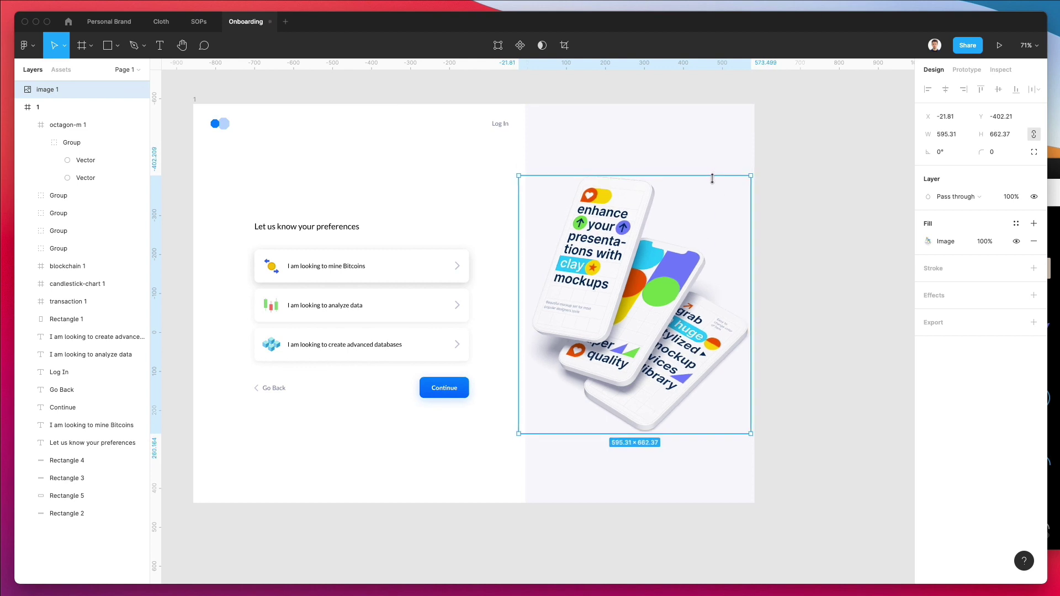
key(Left)
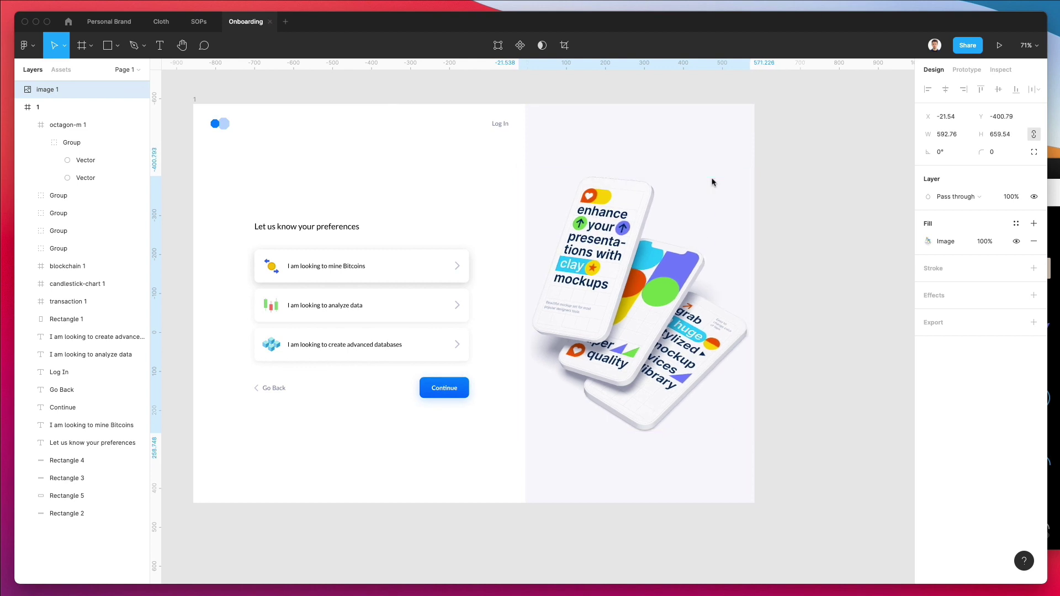
key(Right)
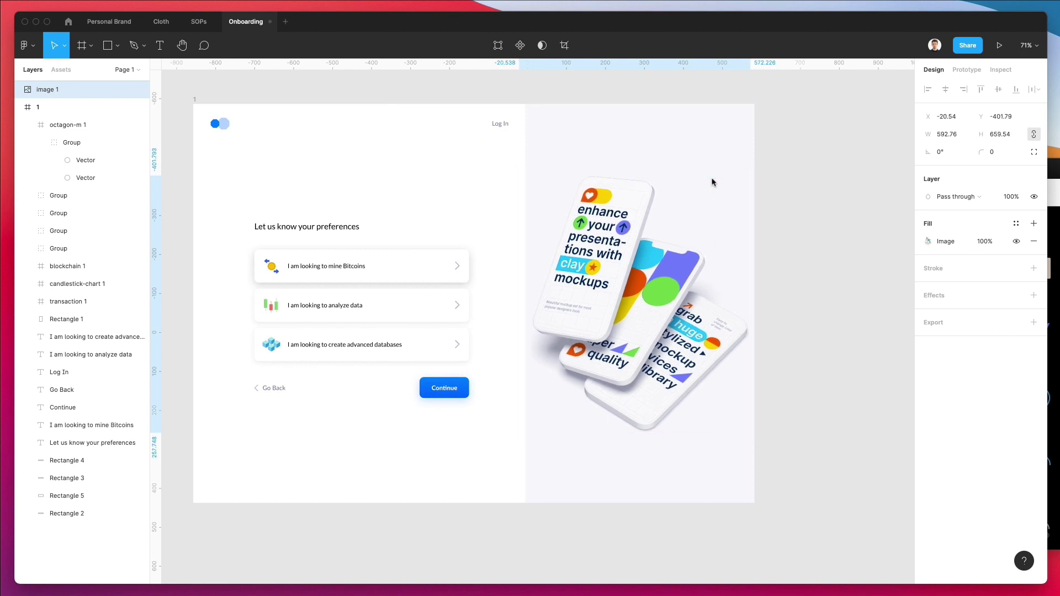
click(863, 163)
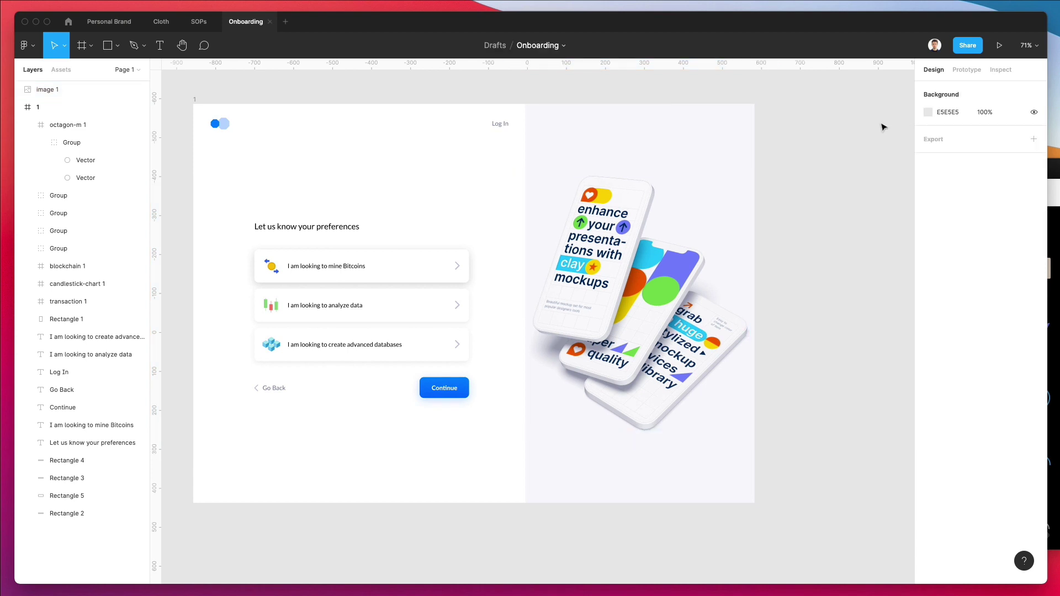
Set the canvas Background colour to pale blue-grey F2F2F8
click(928, 112)
text(F5F5FD)
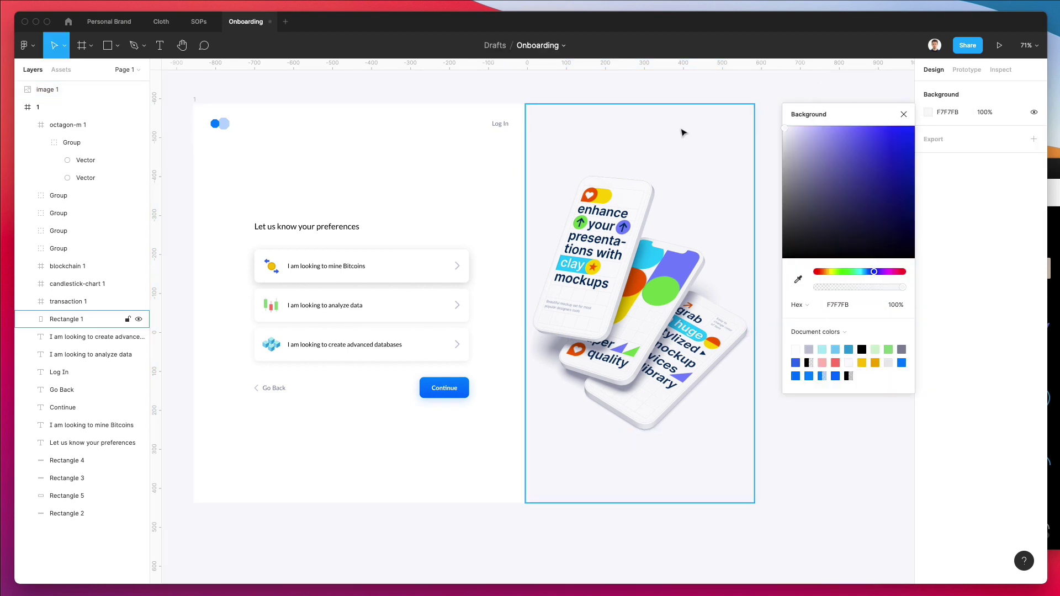
key(Return)
drag(785, 132, 784, 133)
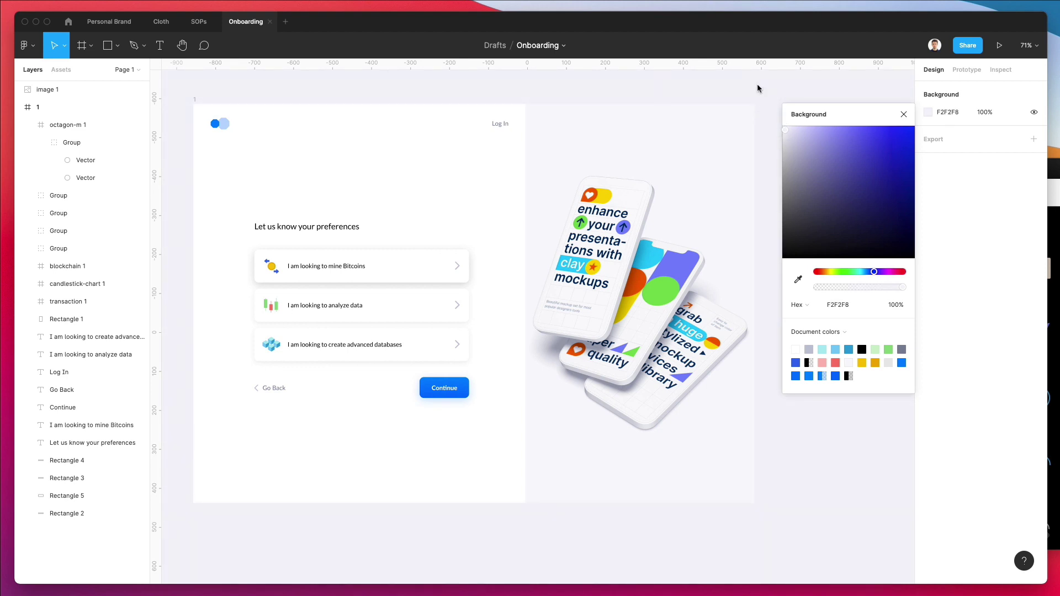
Close the colour picker, hide the Figma UI with Cmd+\, and zoom in on the onboarding frame
click(757, 89)
key(super+backslash)
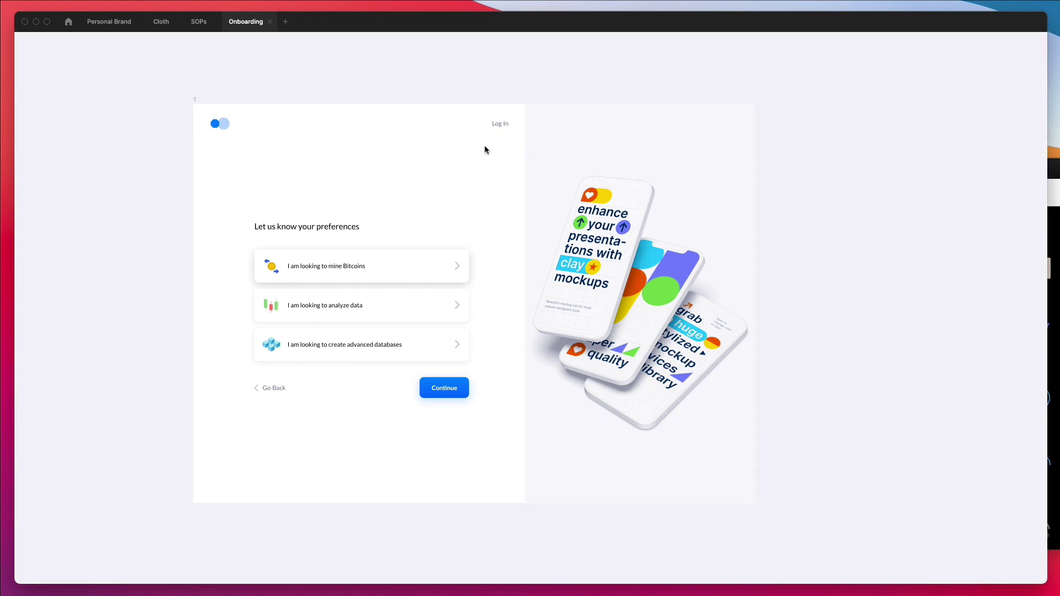
scroll(433, 145, up, 2)
scroll(433, 145, down, 2)
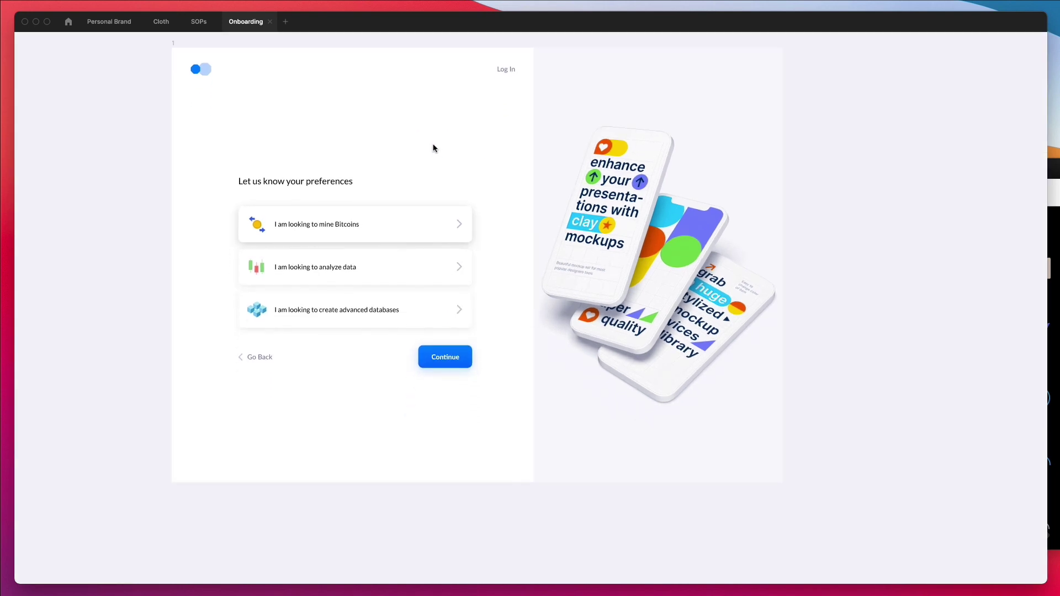
scroll(433, 148, up, 2)
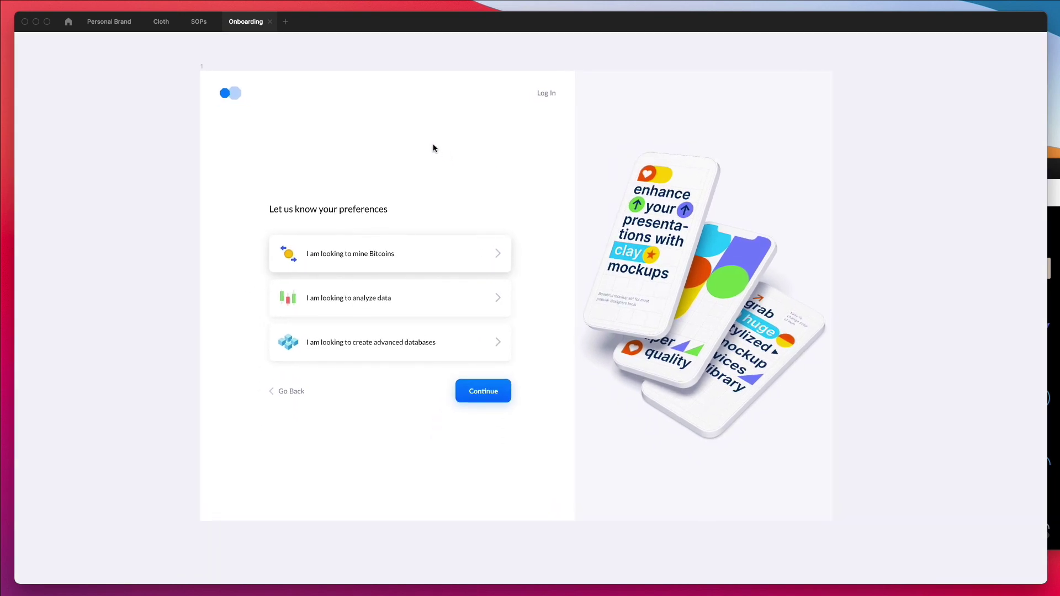
scroll(435, 147, left, 2)
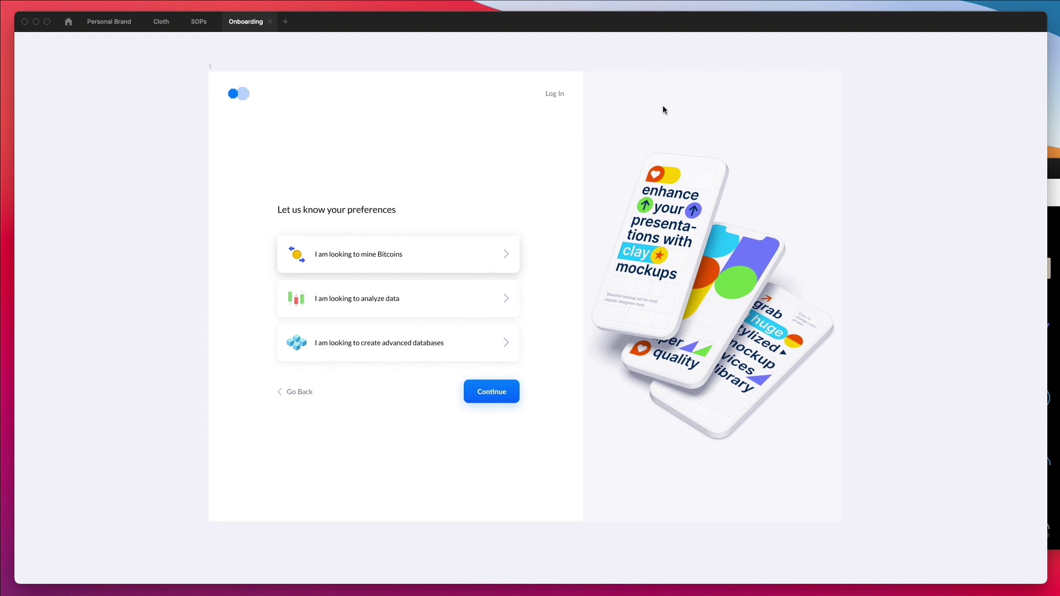